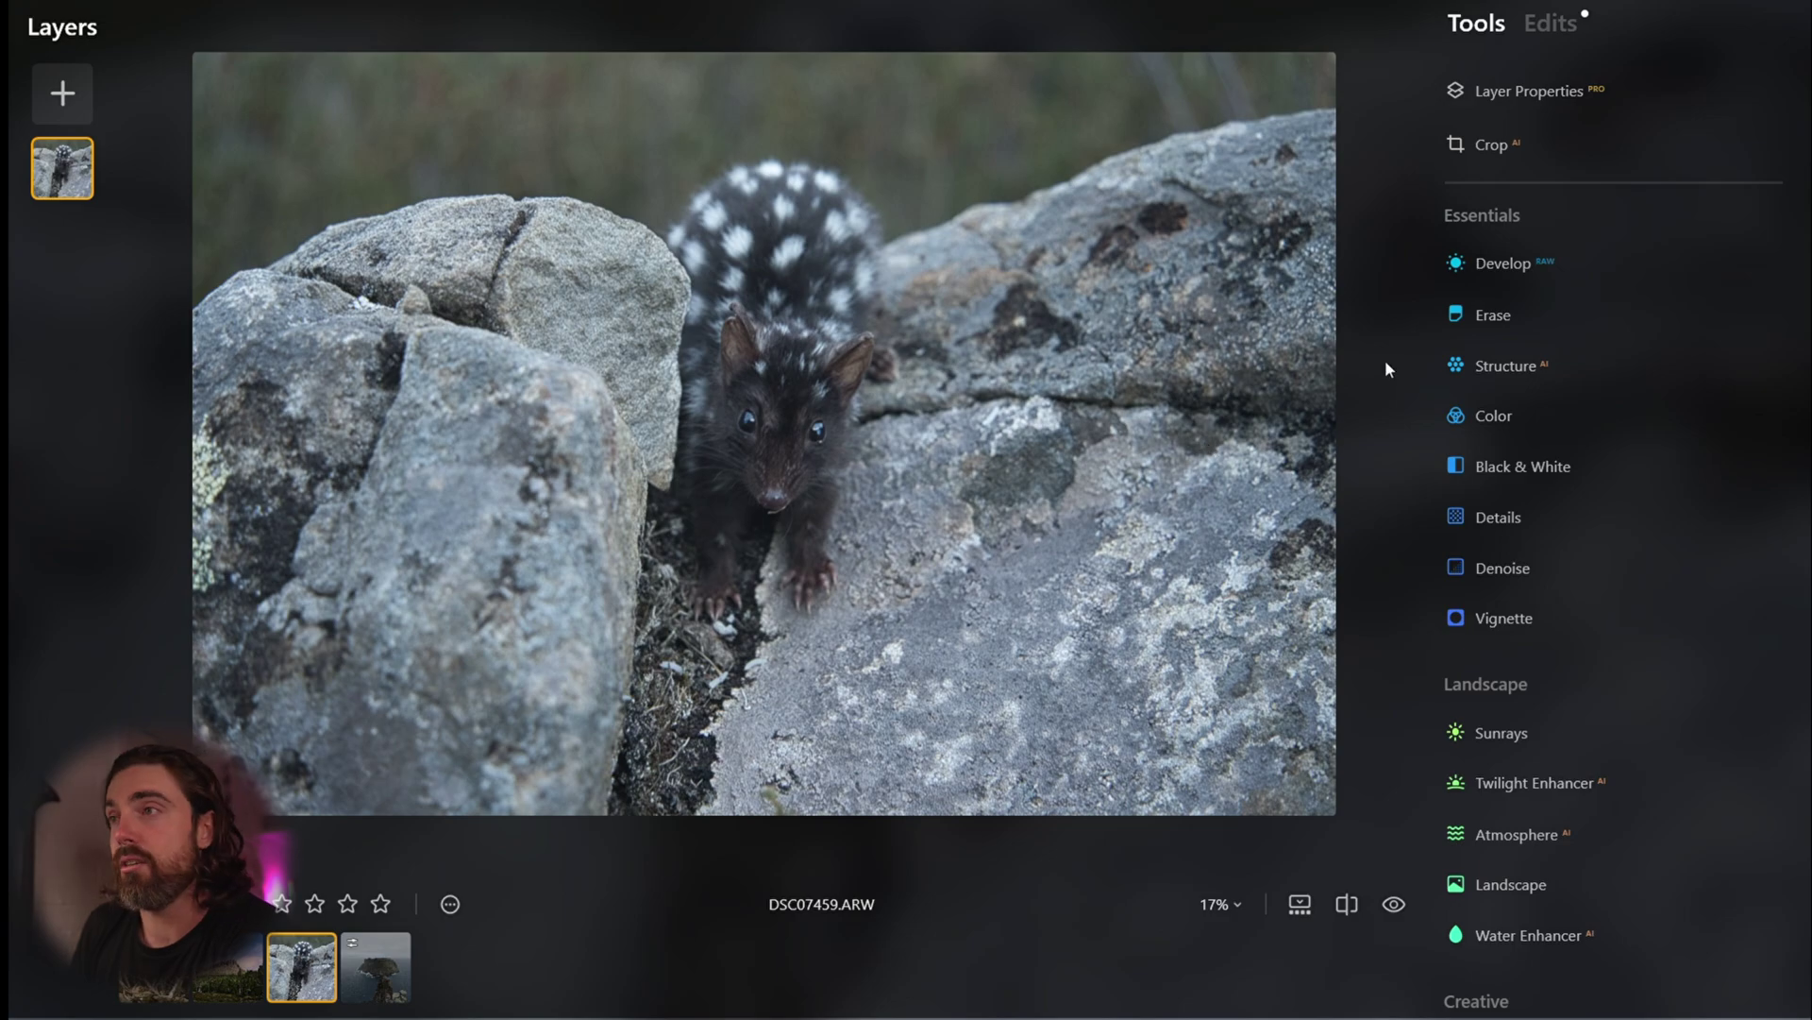
- In Develop, set Smart Contrast to 17, Shadows to 25, Exposure to 0.38 and Blacks to -17 for the raw photo
click(1493, 268)
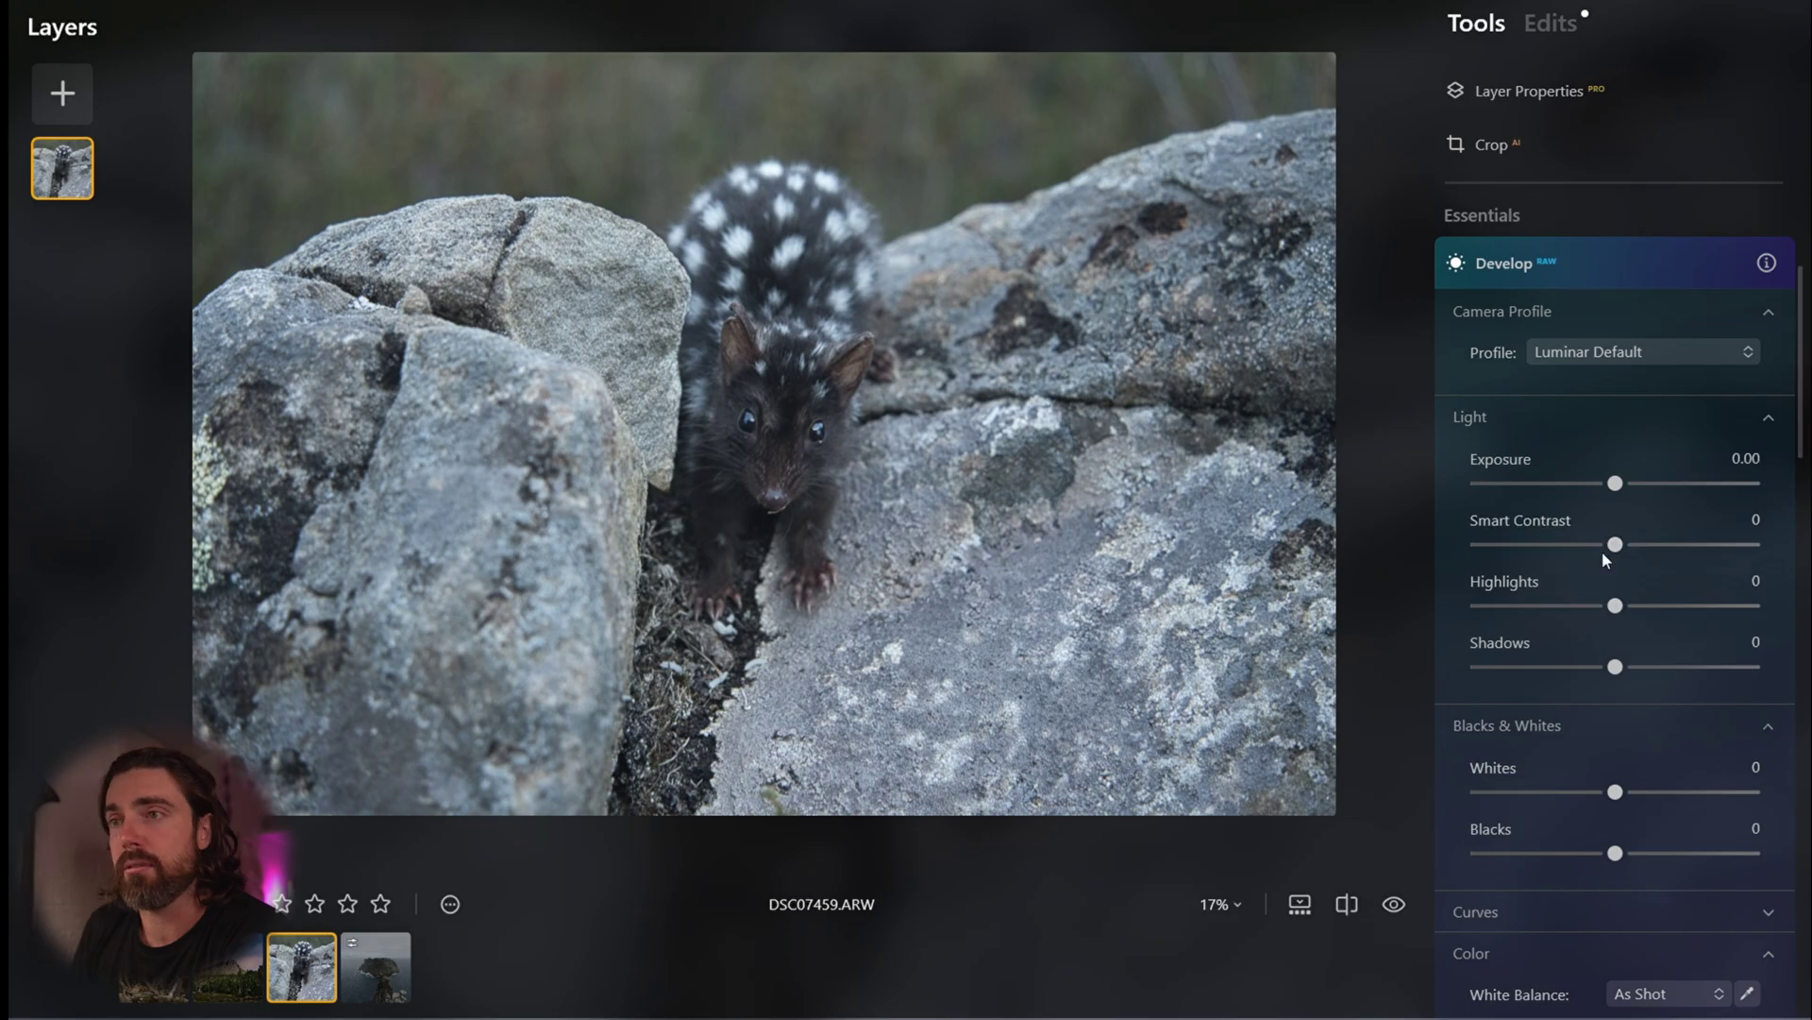
drag(1615, 546, 1641, 546)
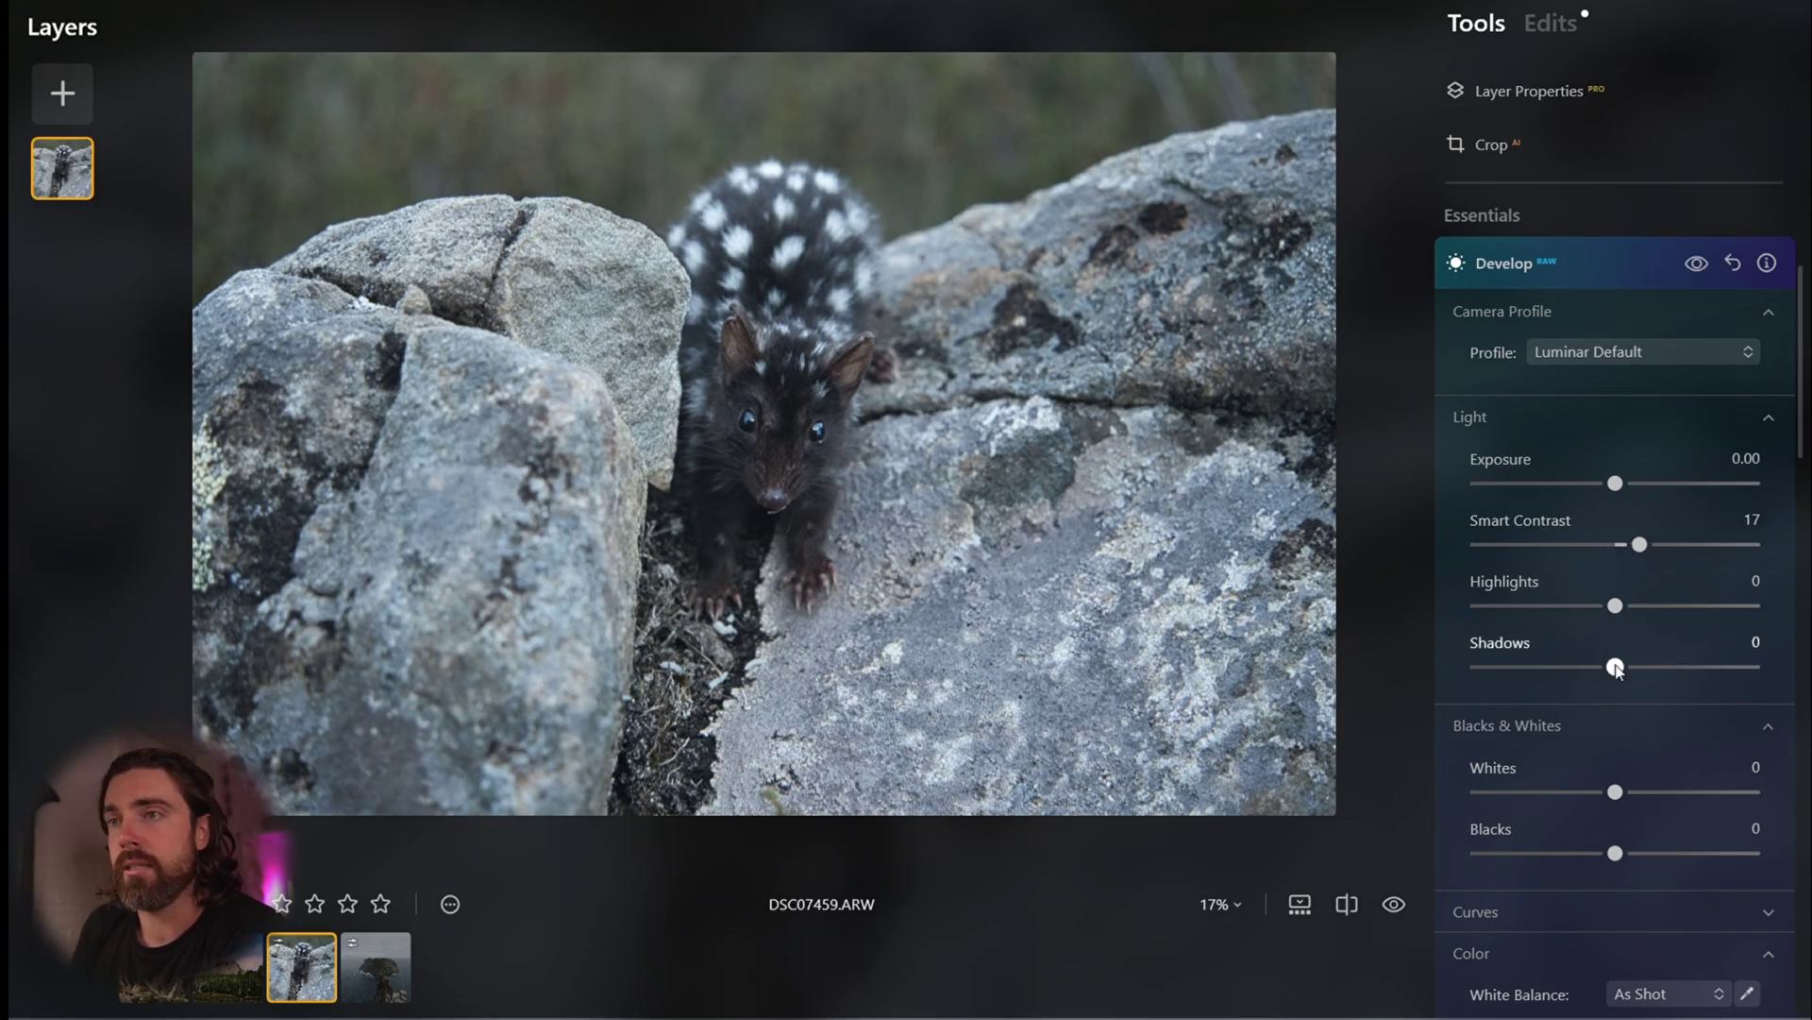
drag(1620, 673, 1656, 672)
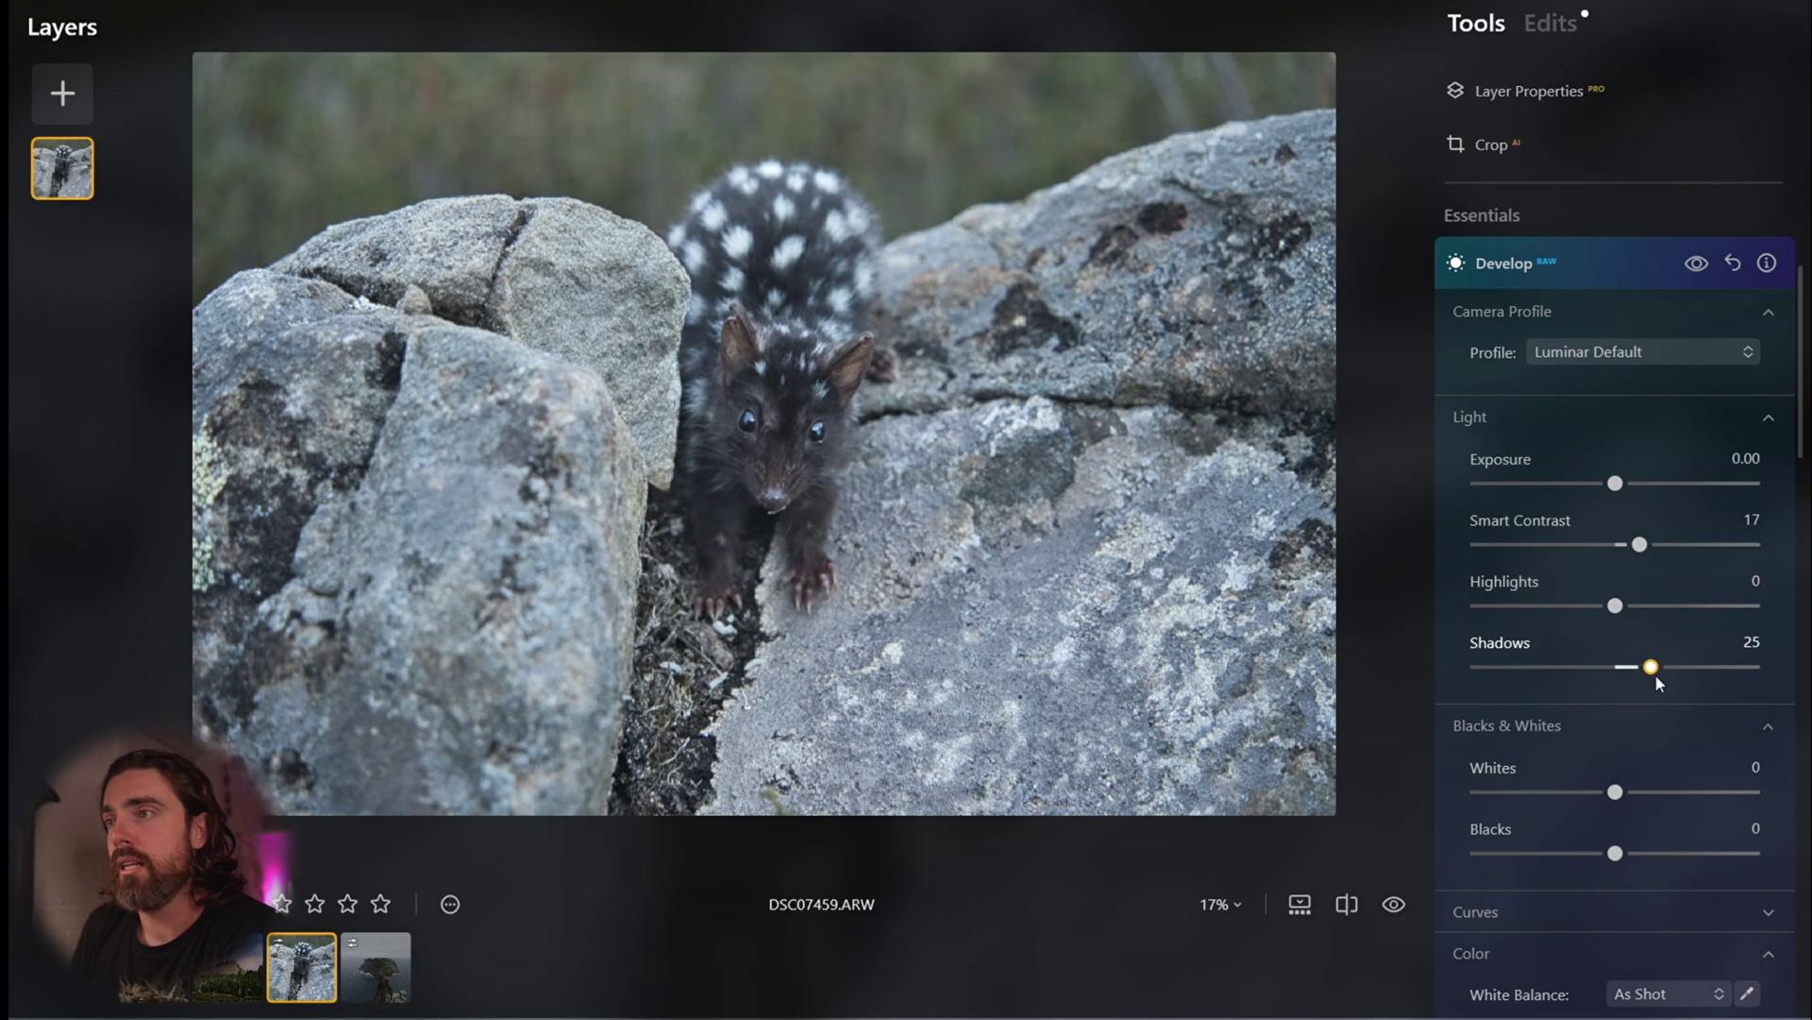
drag(1616, 484, 1625, 484)
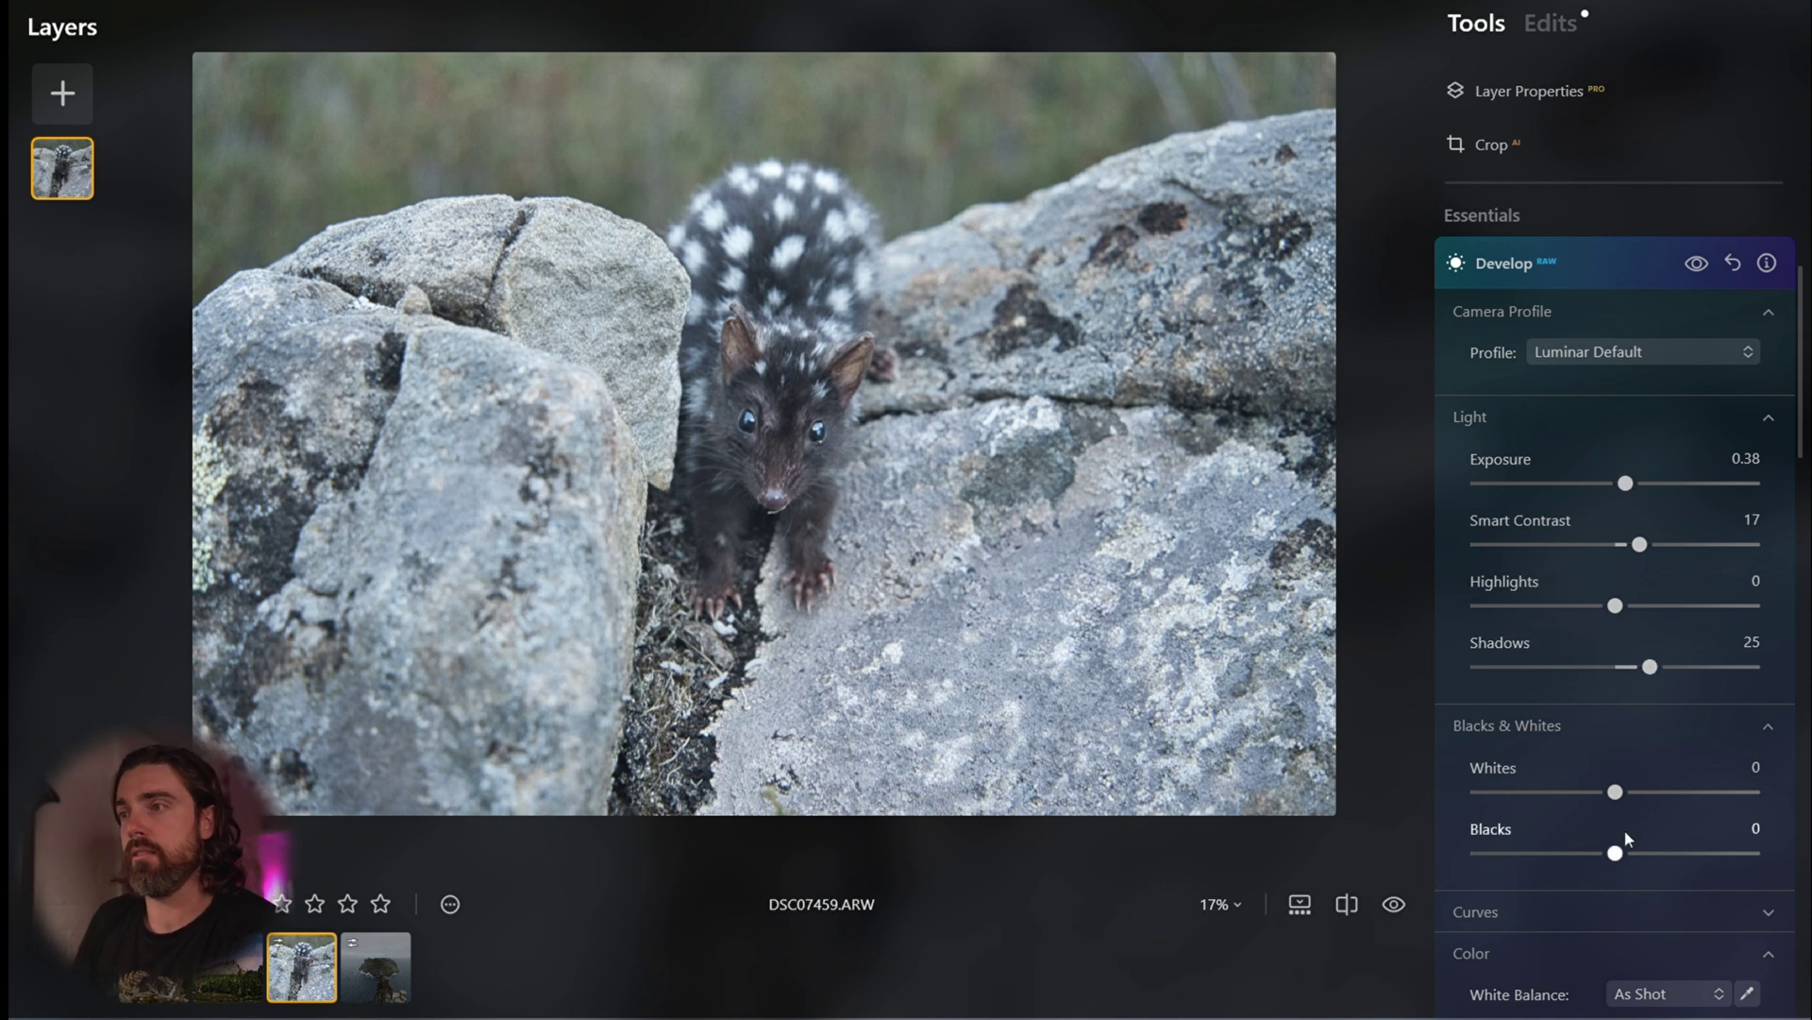
drag(1616, 851, 1595, 861)
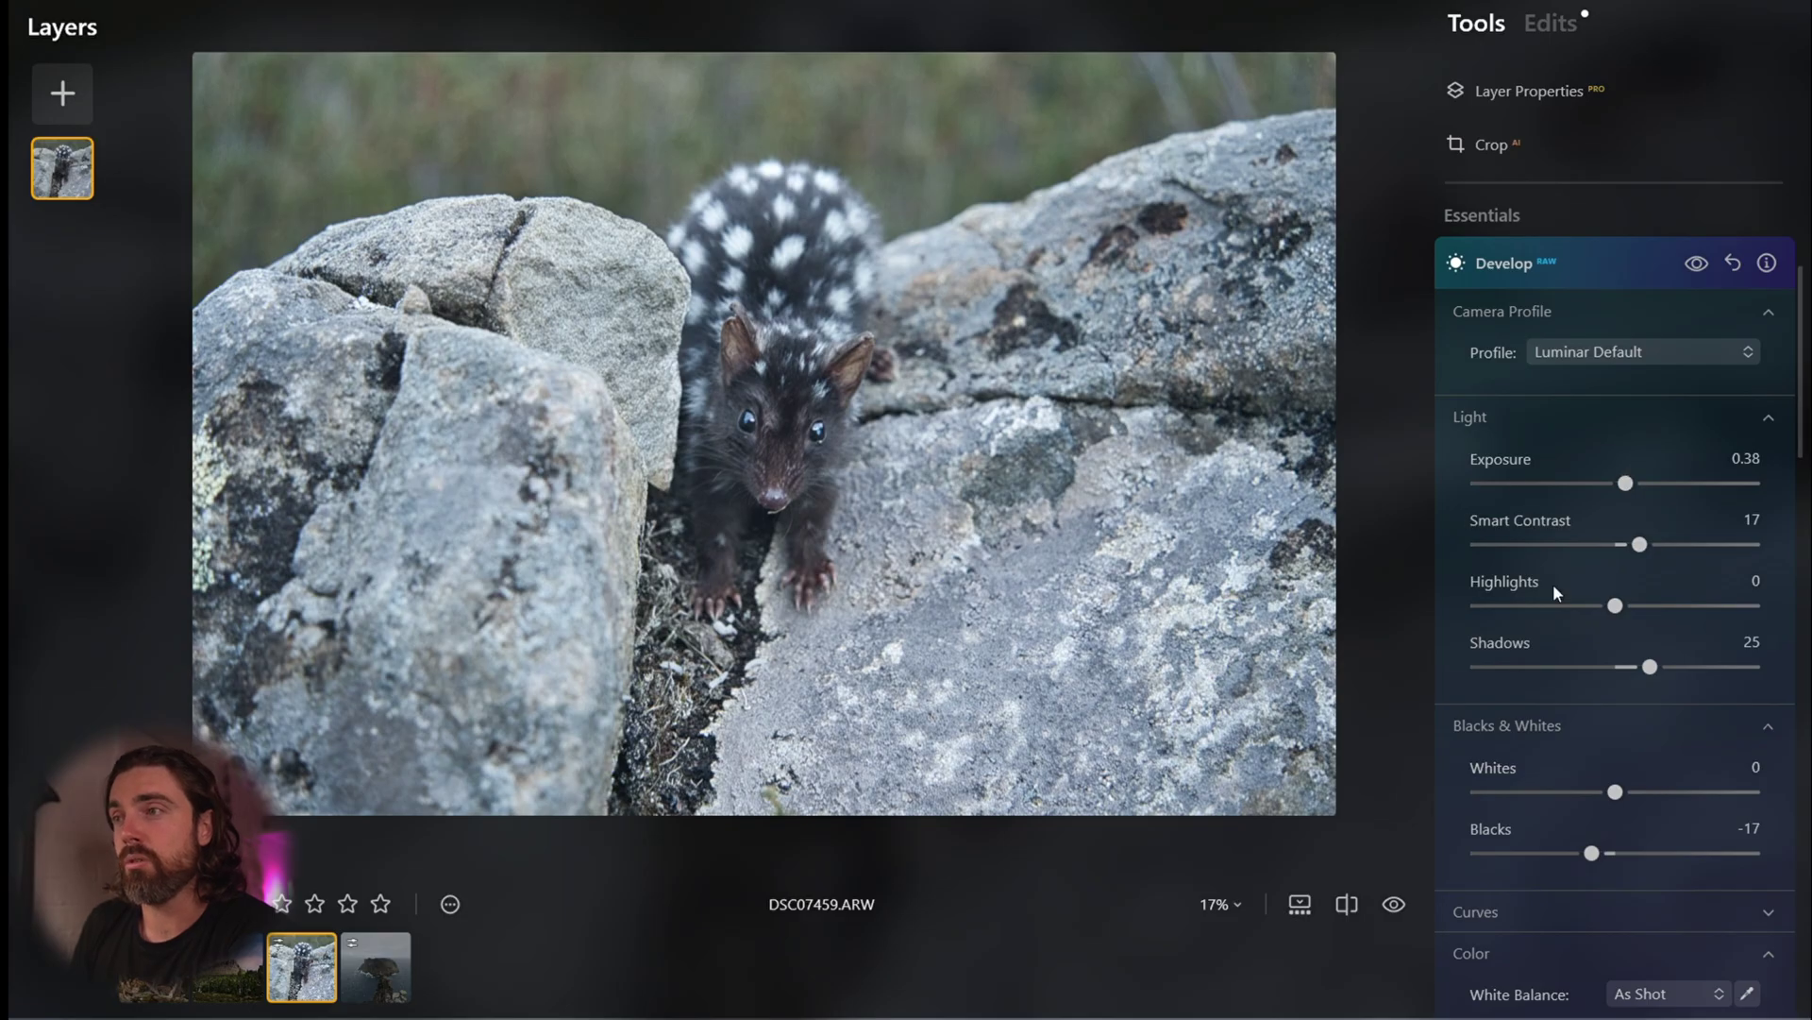
- Shape a gentle S-curve on the main tone curve, lowering the shadow point and slightly raising the highlight point
scroll(1567, 630, down, 3)
scroll(1567, 631, down, 3)
click(1539, 347)
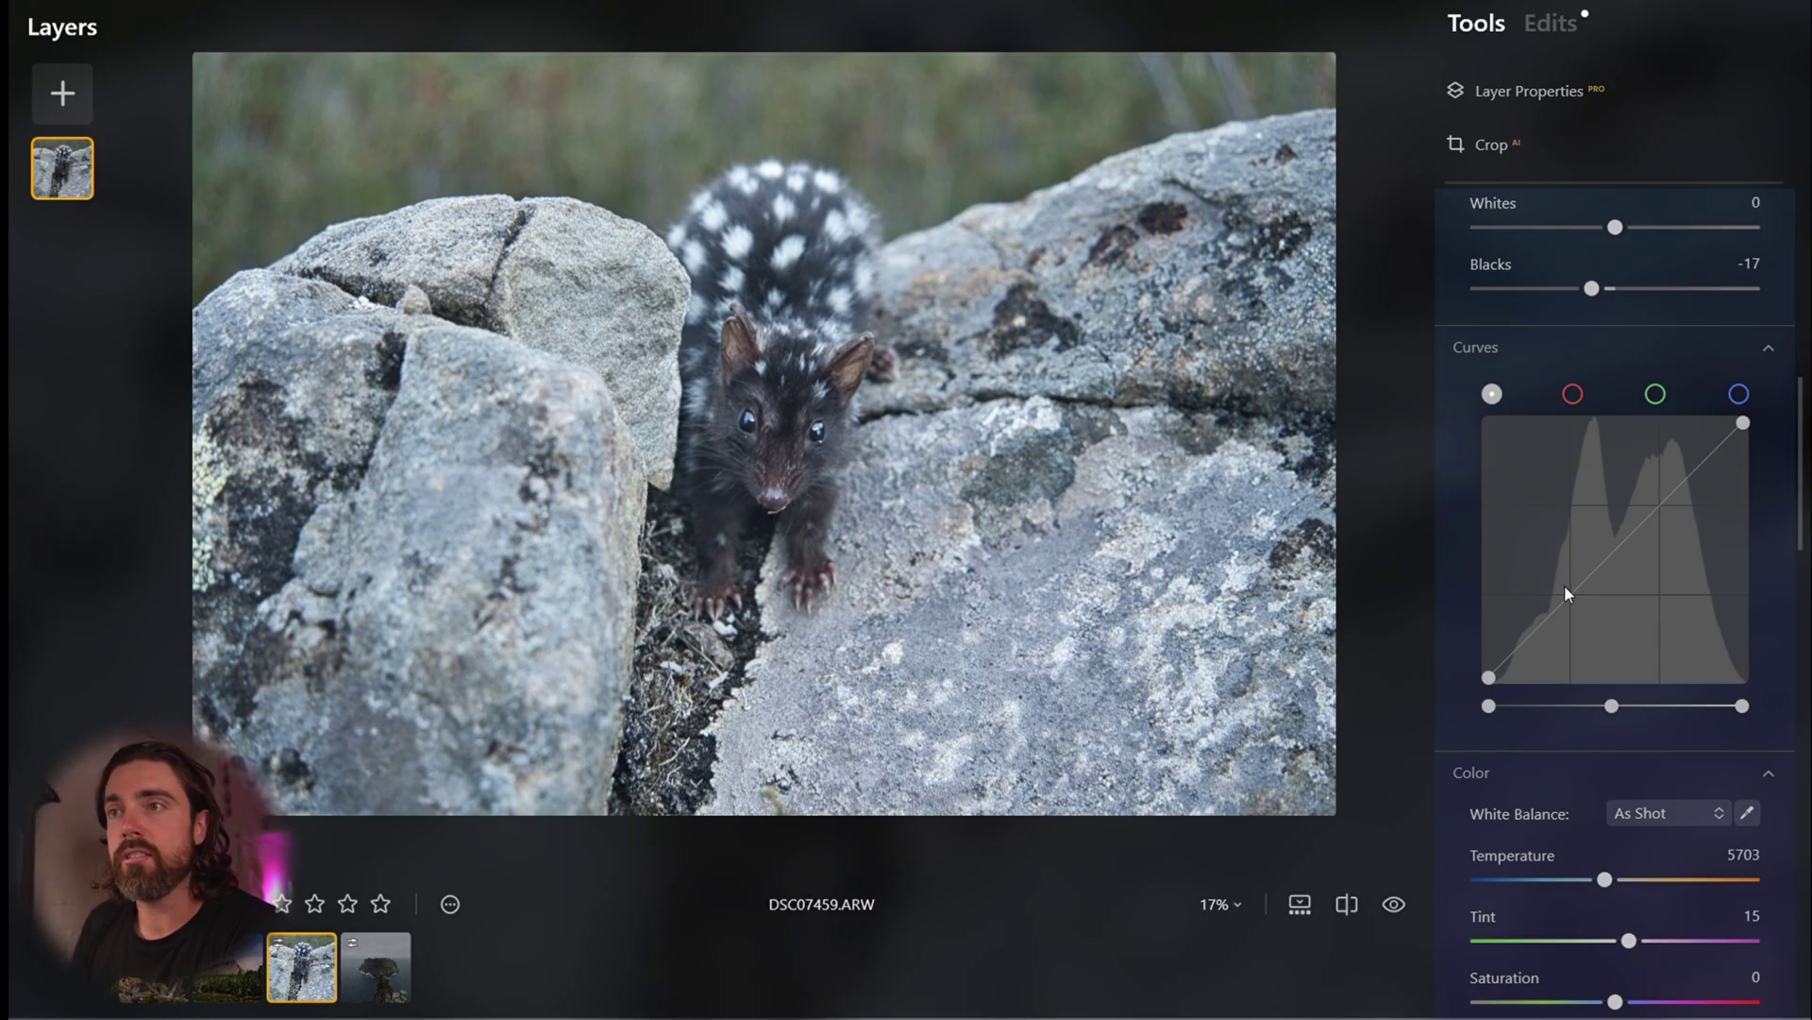
drag(1572, 592, 1582, 616)
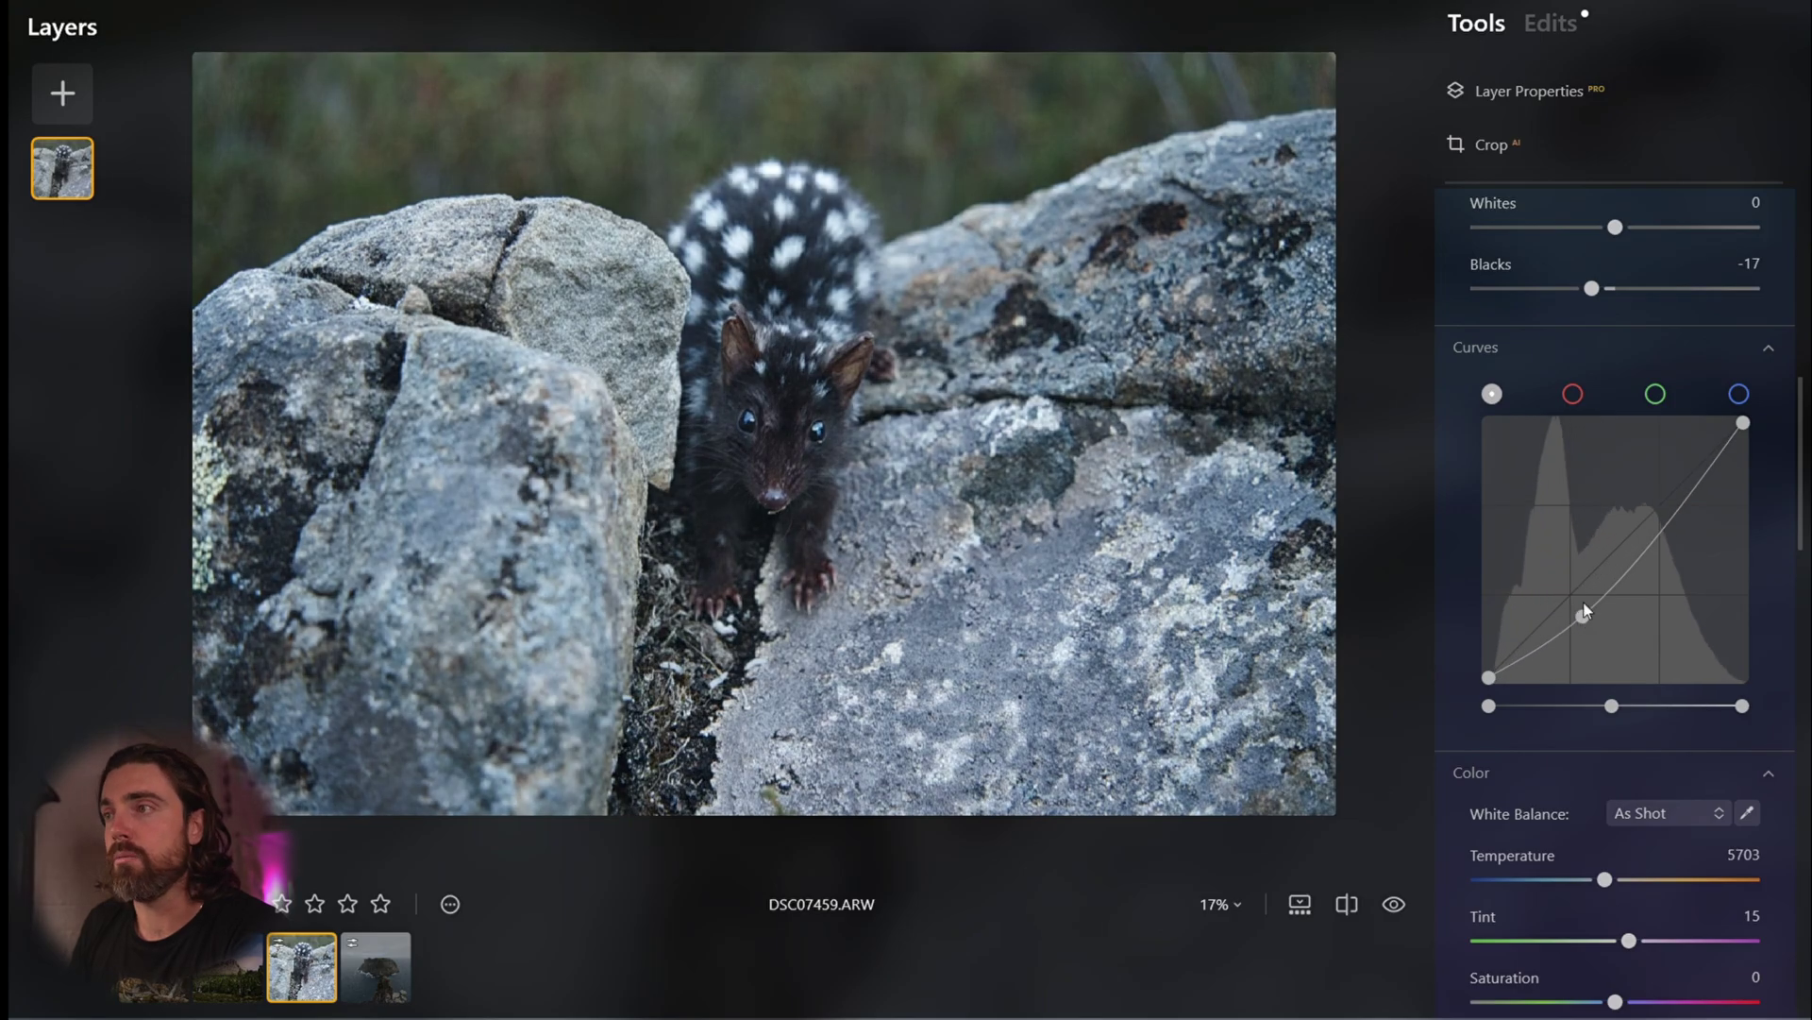
mouse_move(1668, 496)
mouse_down()
mouse_move(1644, 450)
mouse_move(1663, 497)
mouse_up()
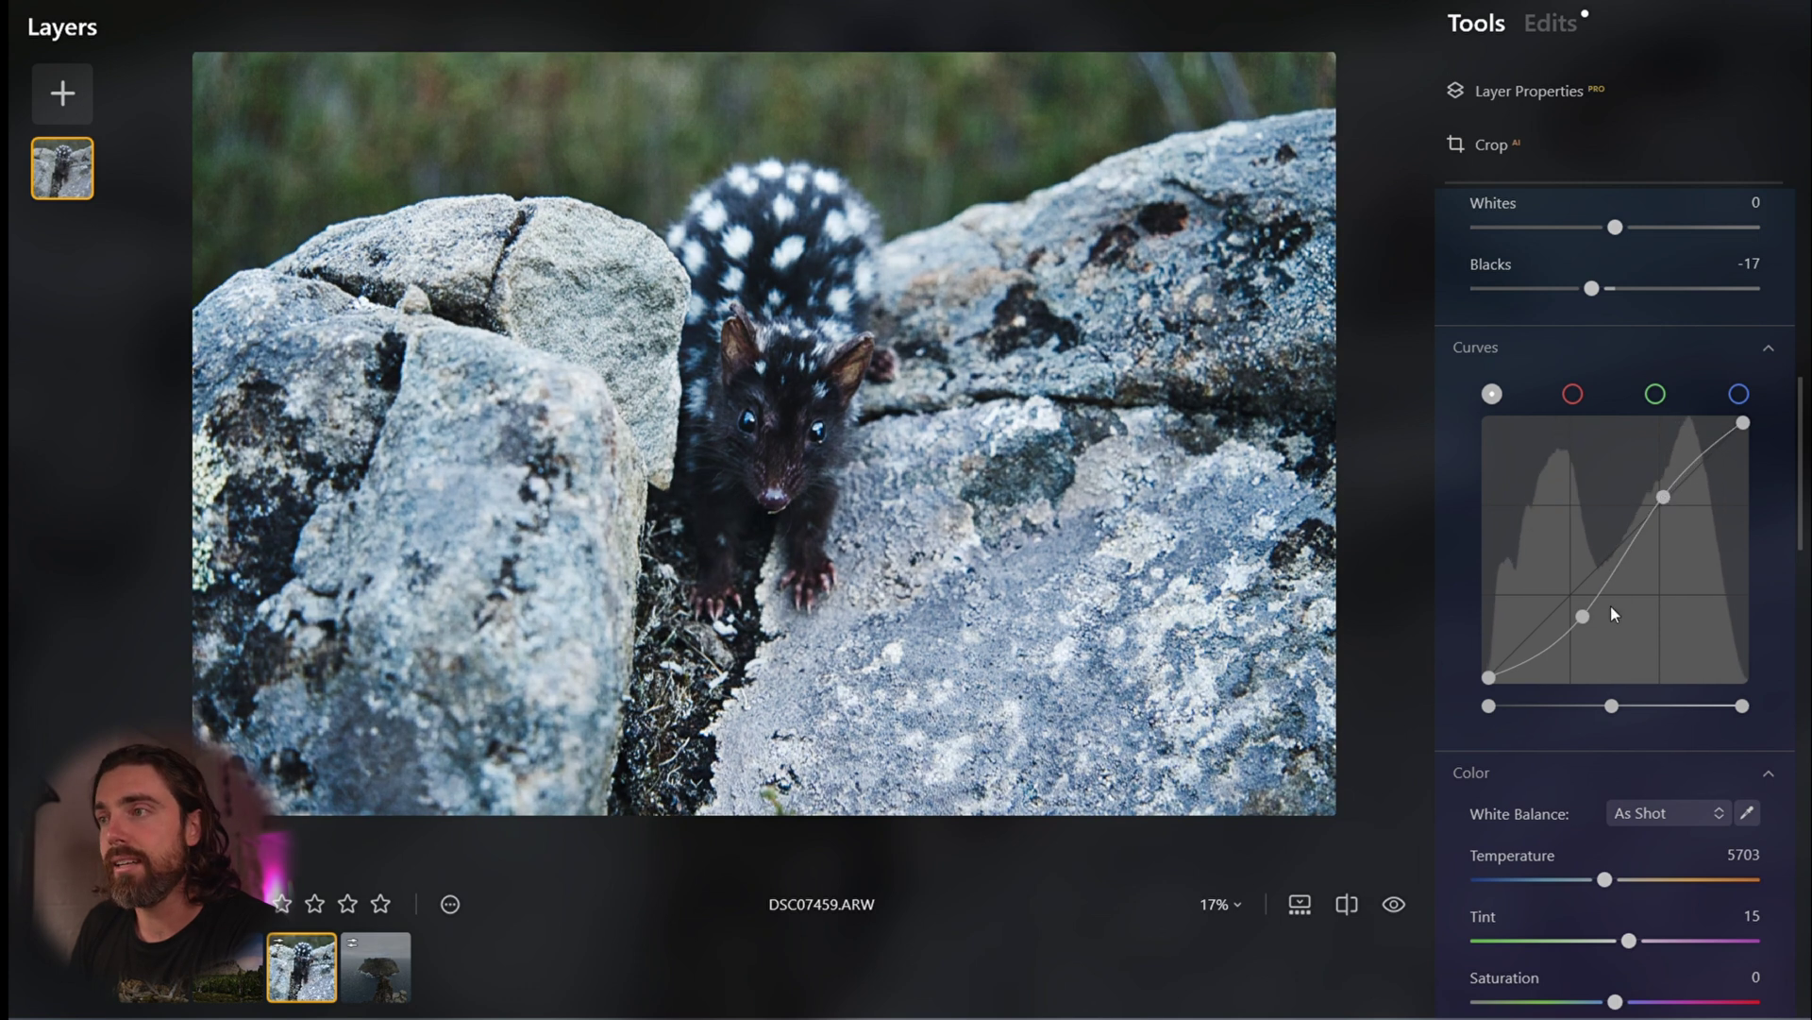
drag(1583, 617, 1576, 609)
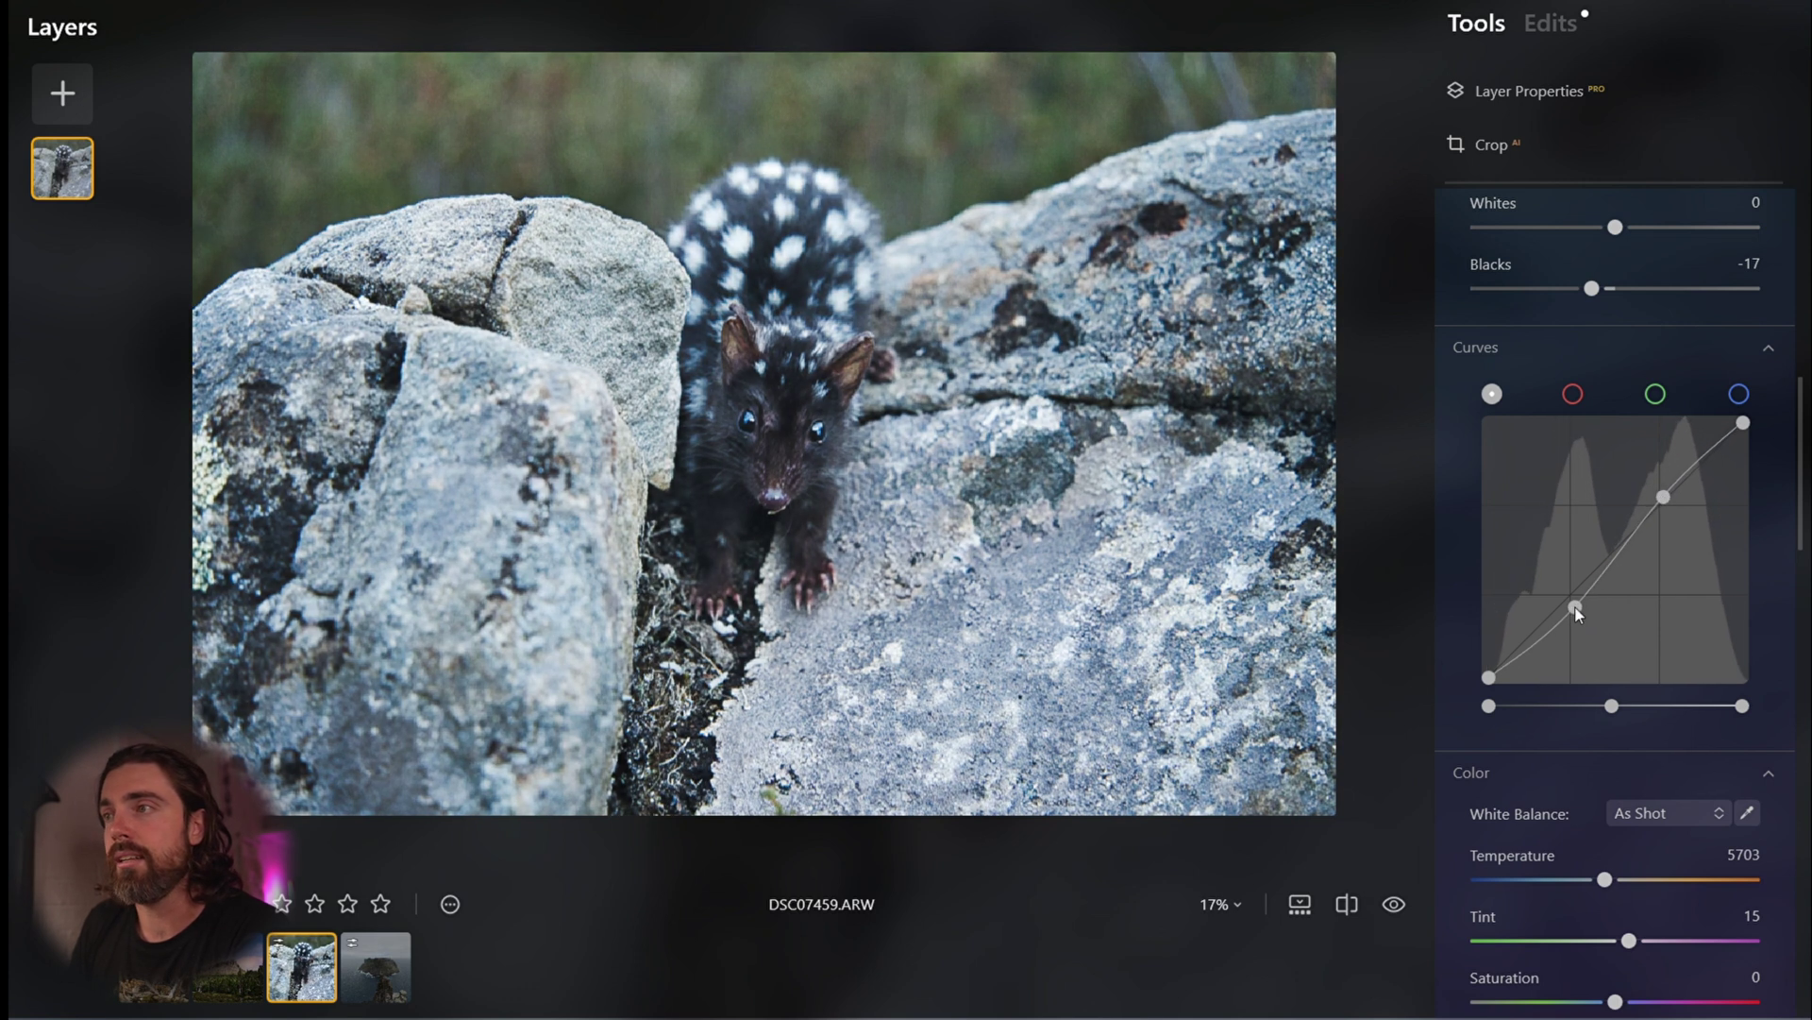
drag(1668, 499, 1668, 490)
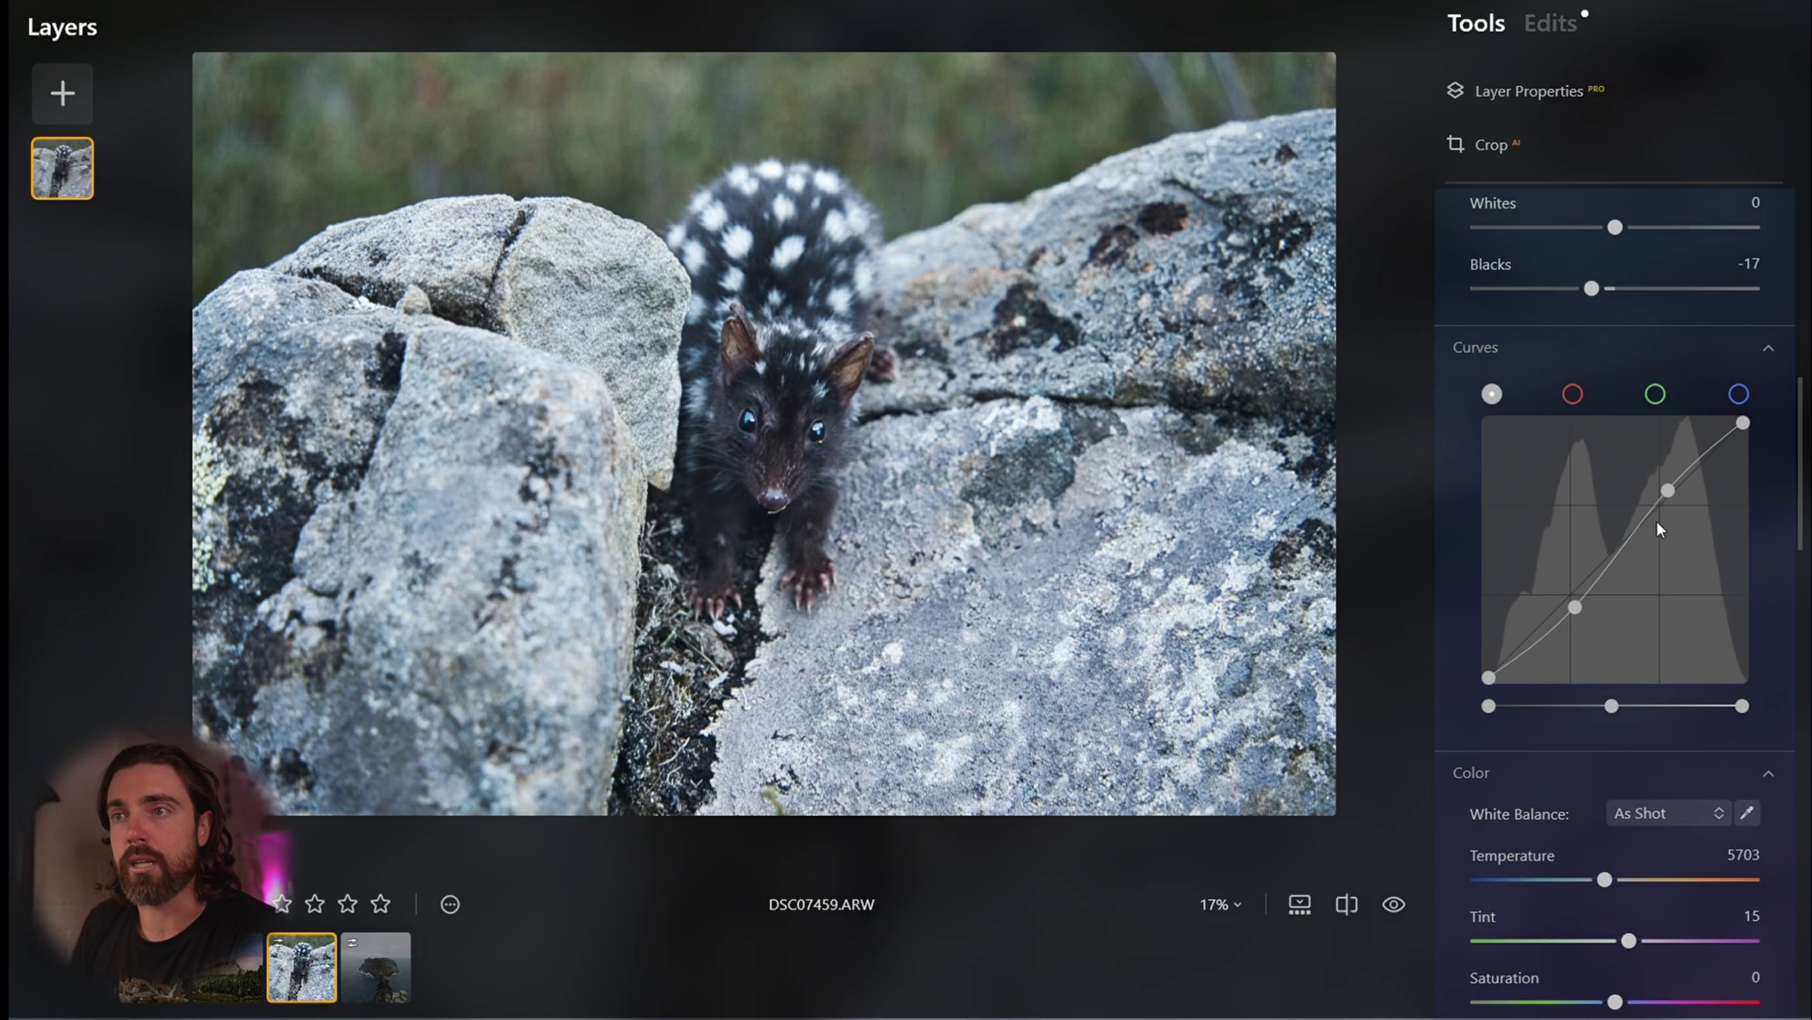
click(1642, 351)
- Set the photo's Vibrance to 13 and close the Develop adjustments
scroll(1591, 693, up, 2)
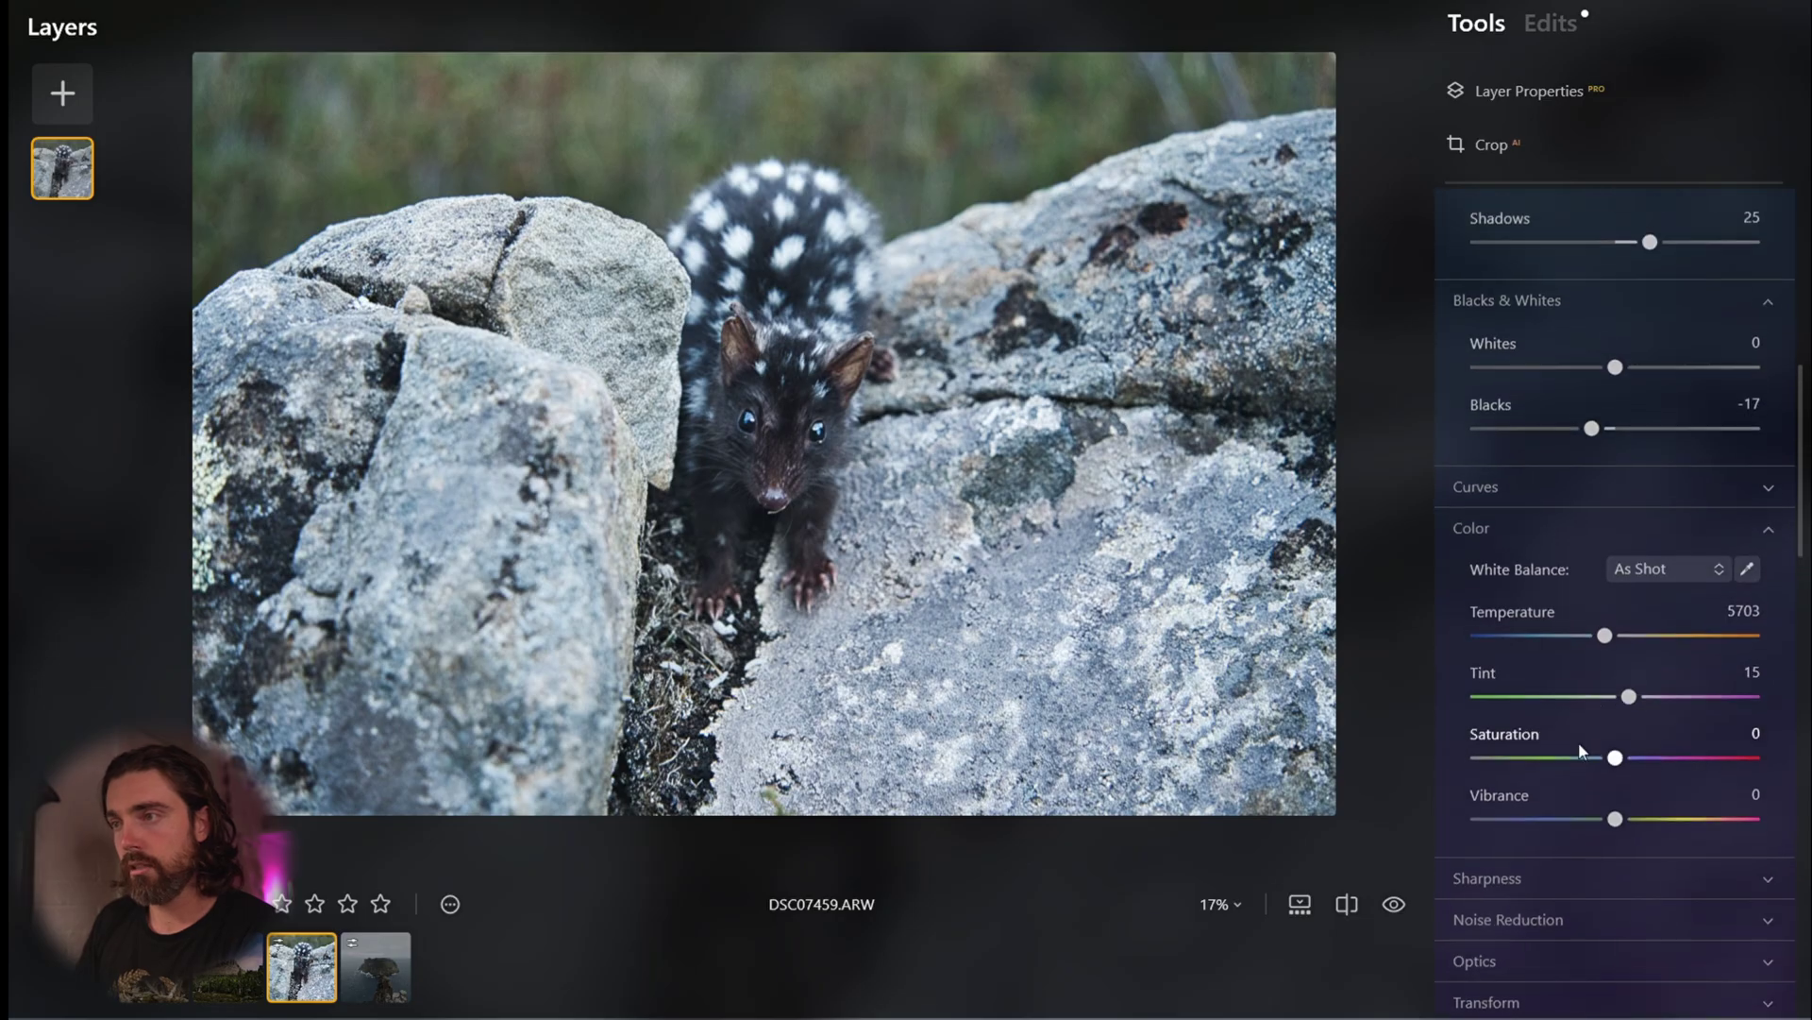
drag(1621, 828, 1639, 828)
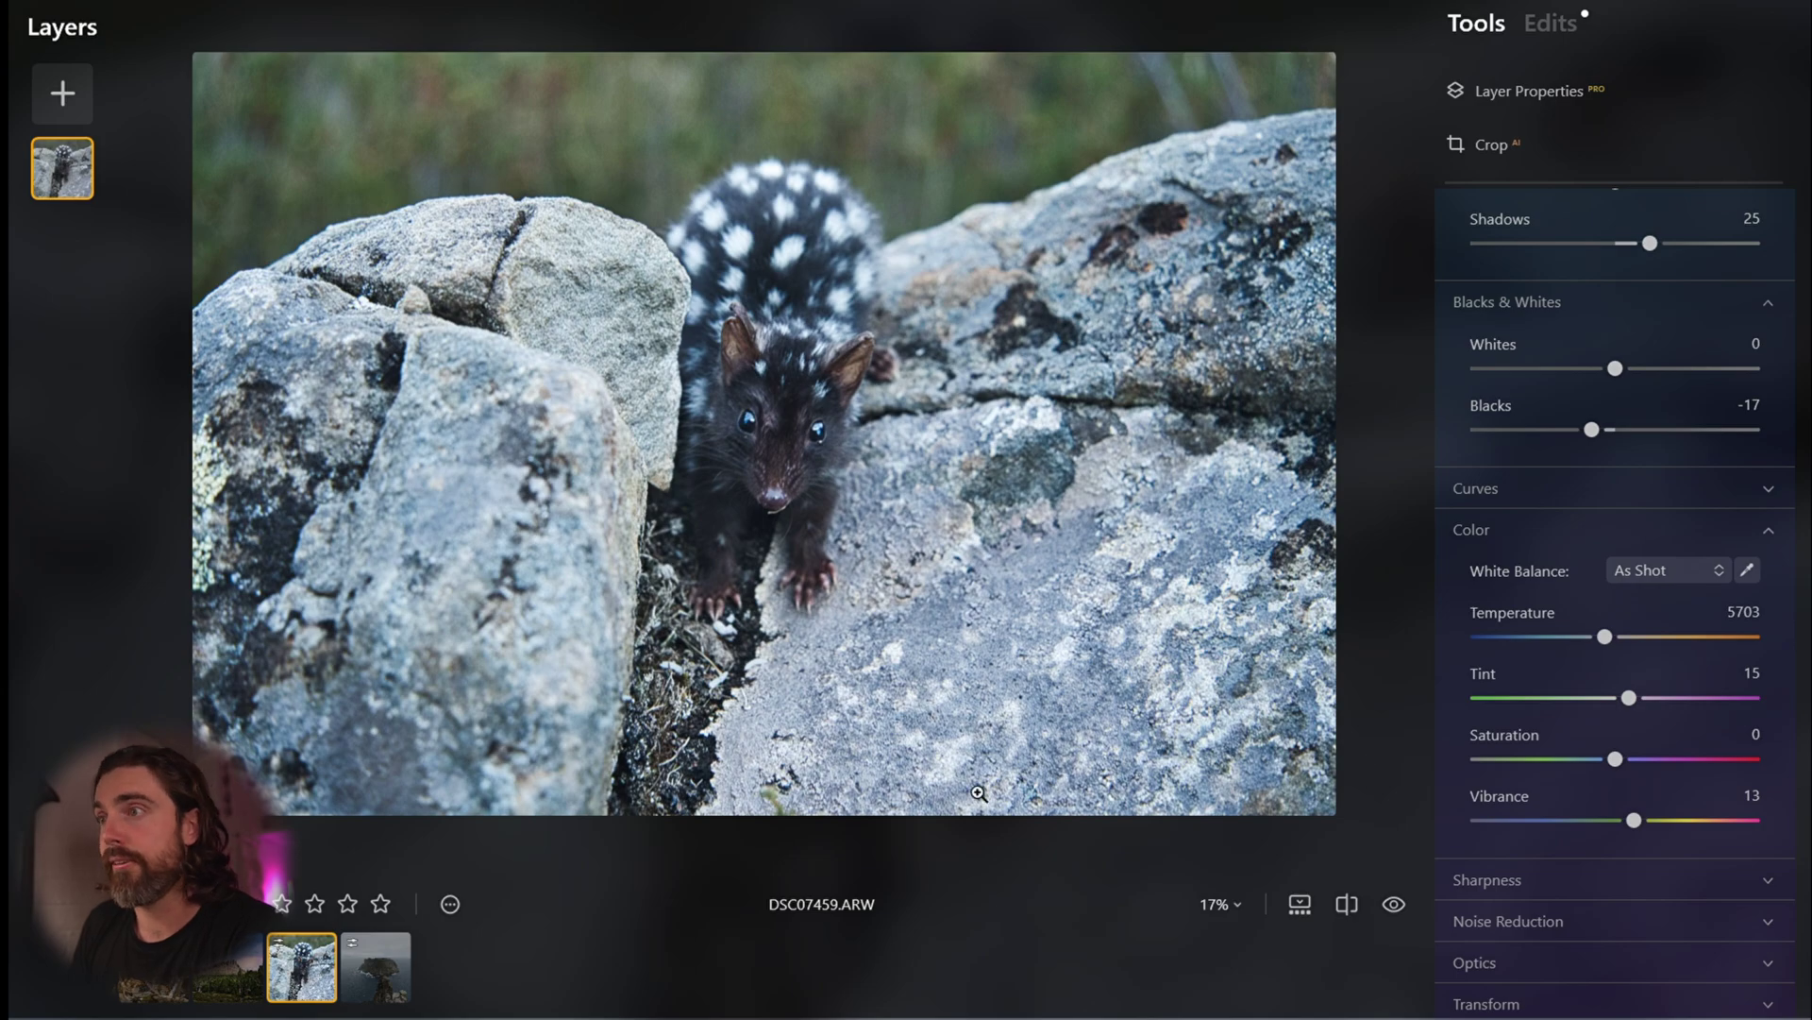
click(1598, 524)
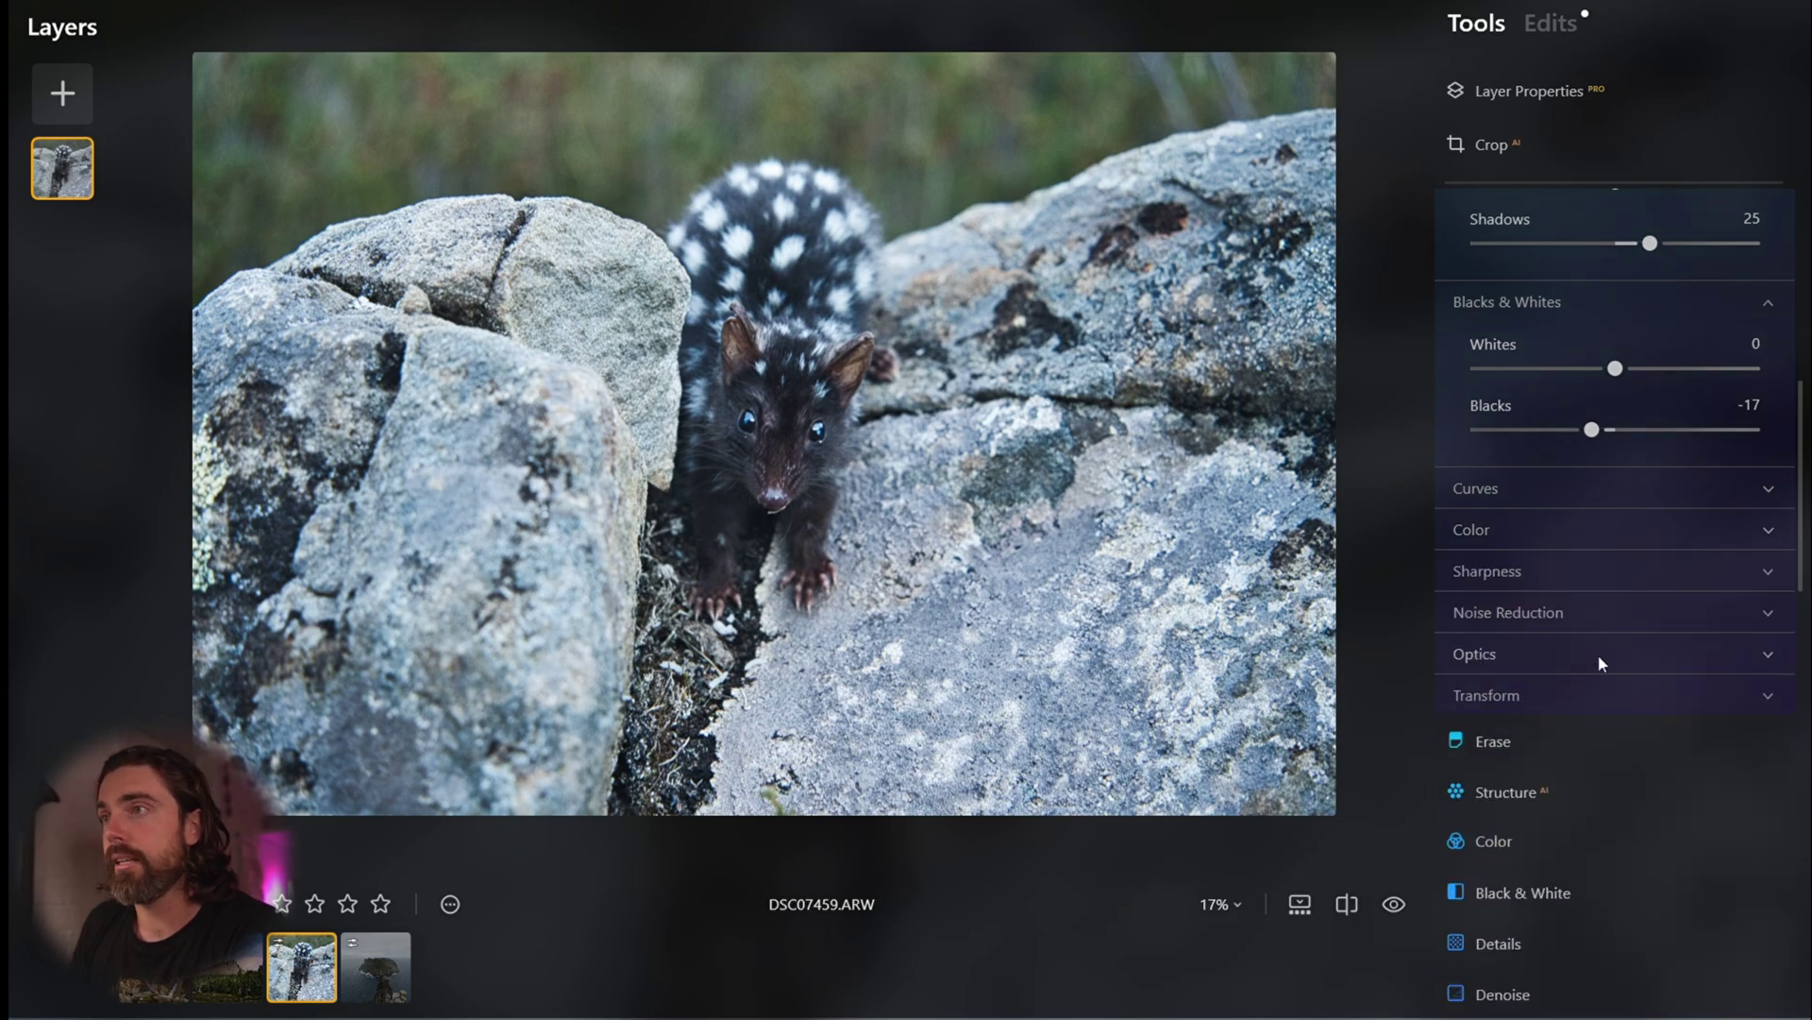
scroll(1605, 708, up, 5)
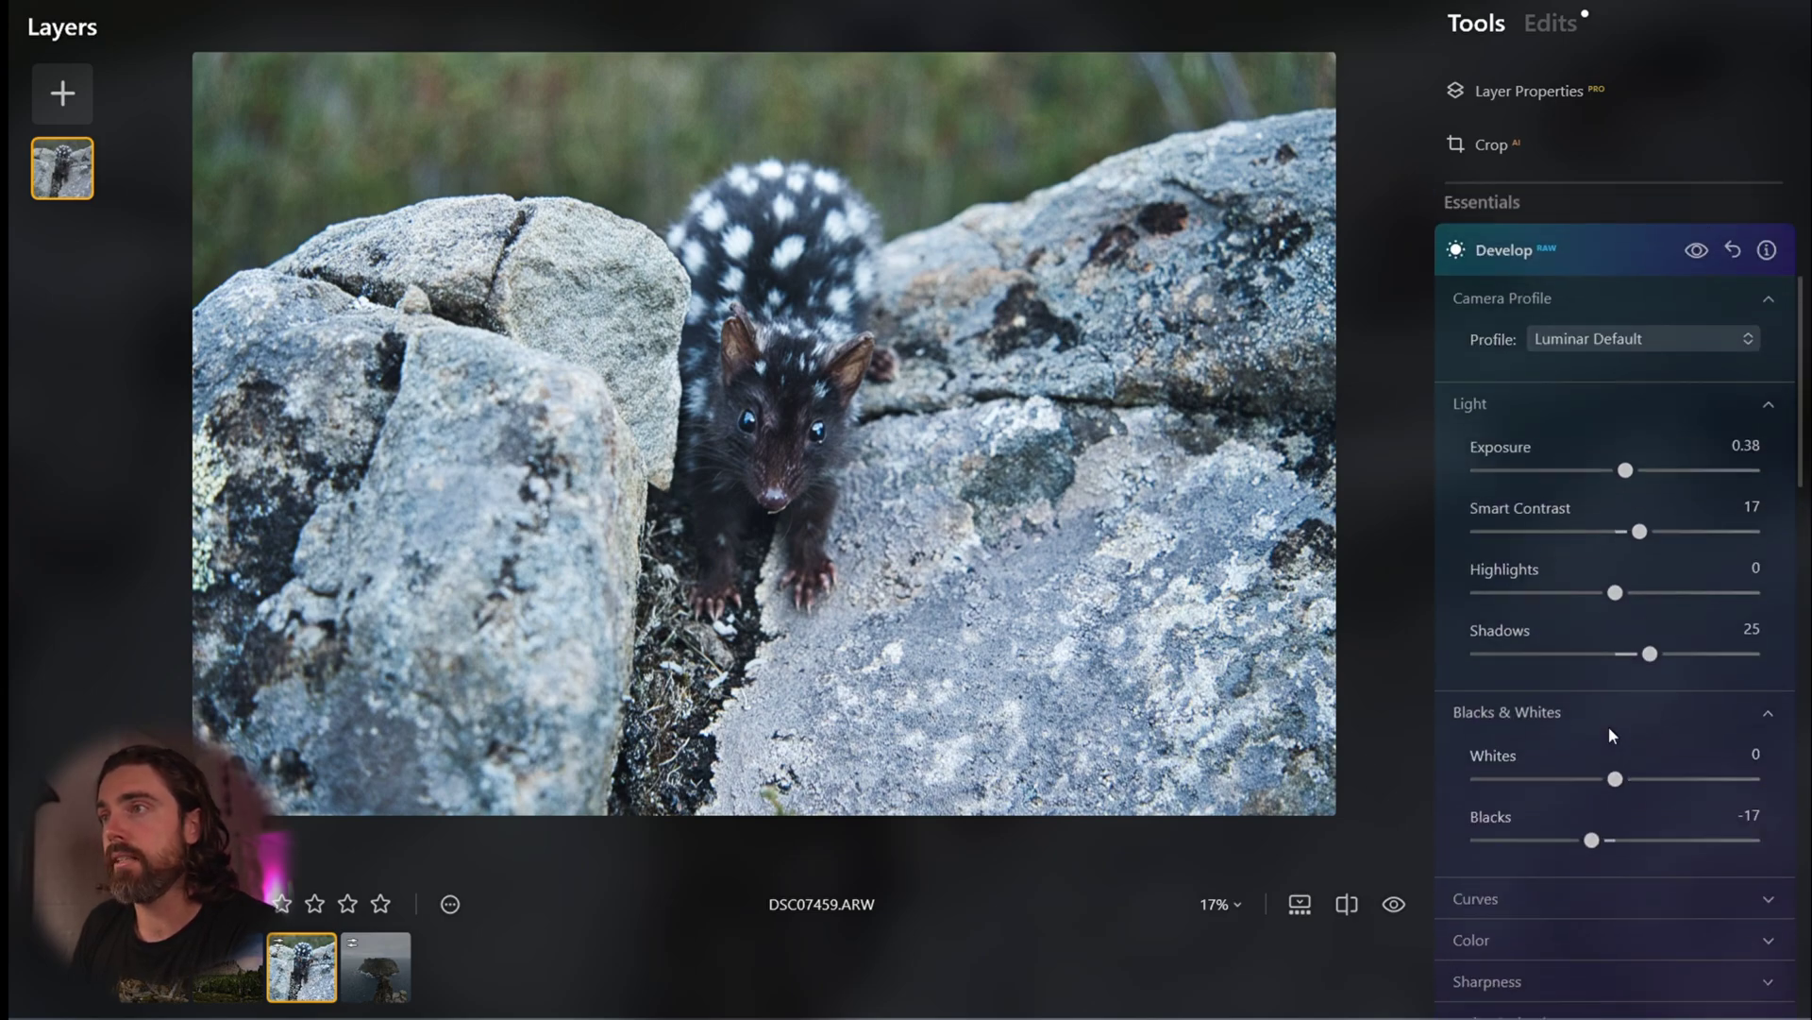
click(1603, 264)
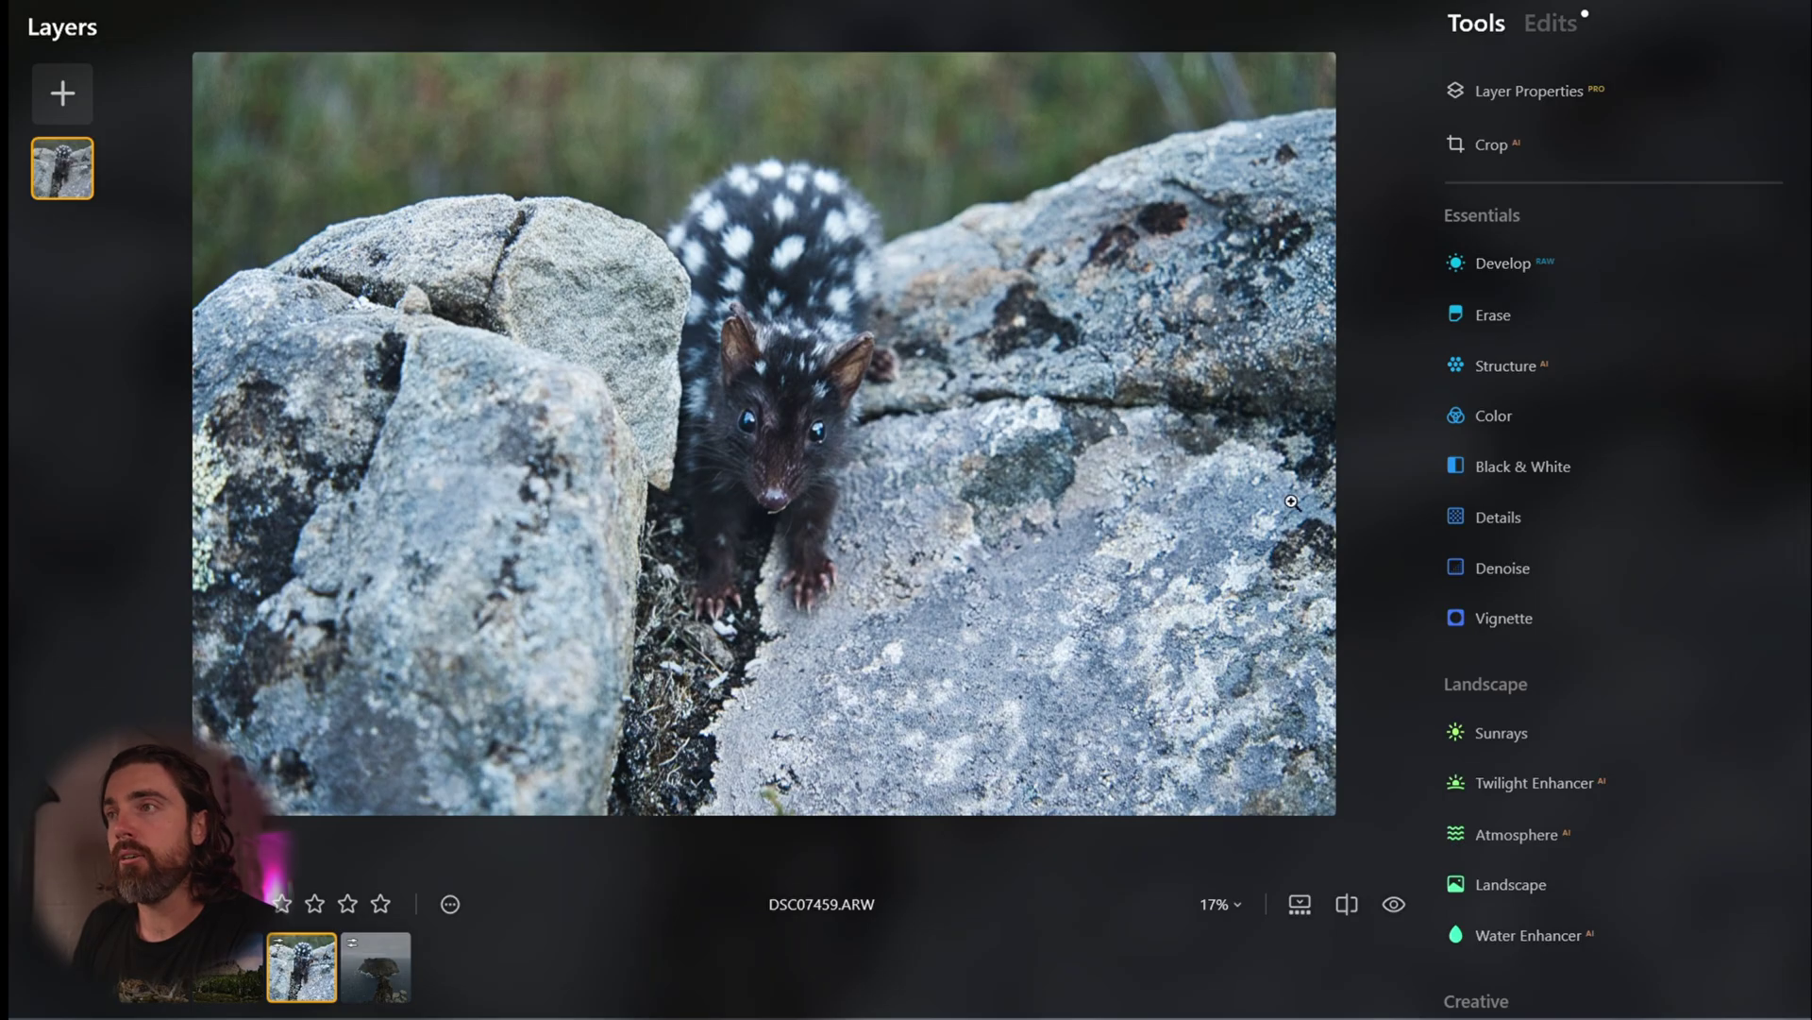
- Erase the three elongated white debris pieces in the soil and rock edge below the animal's front paws, using a brush size of 34
click(1503, 321)
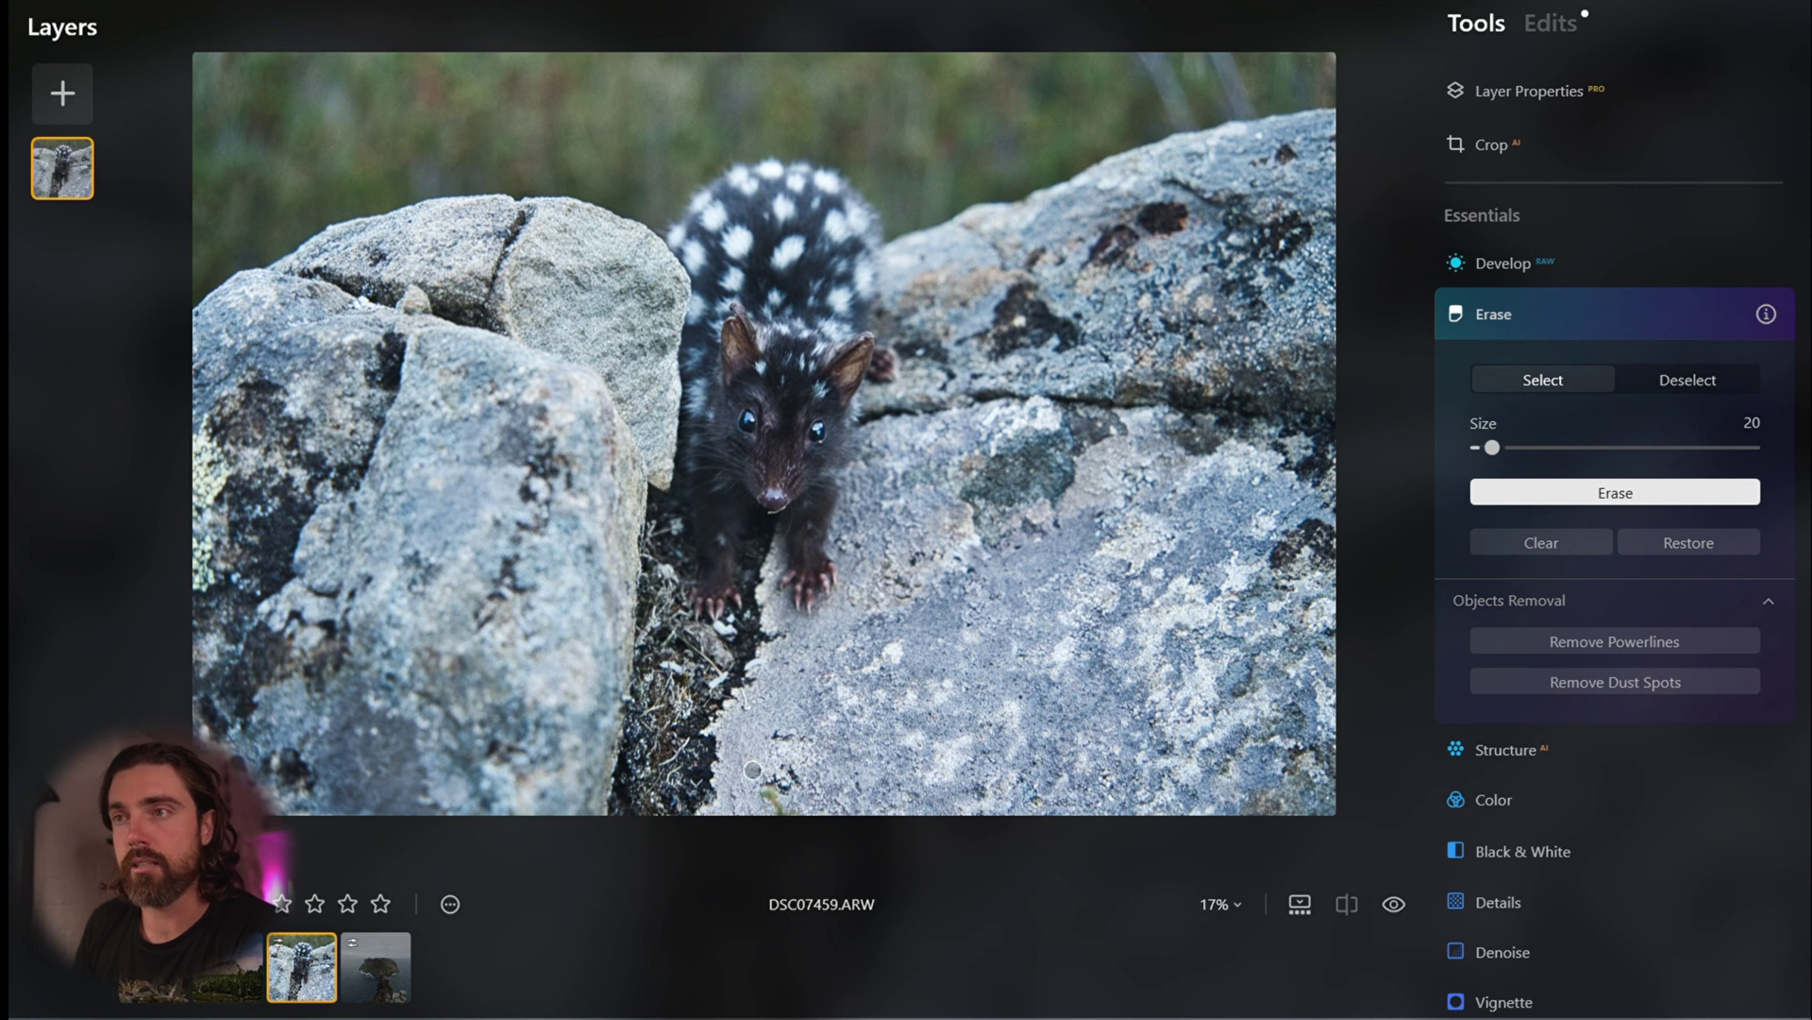
scroll(708, 735, up, 2)
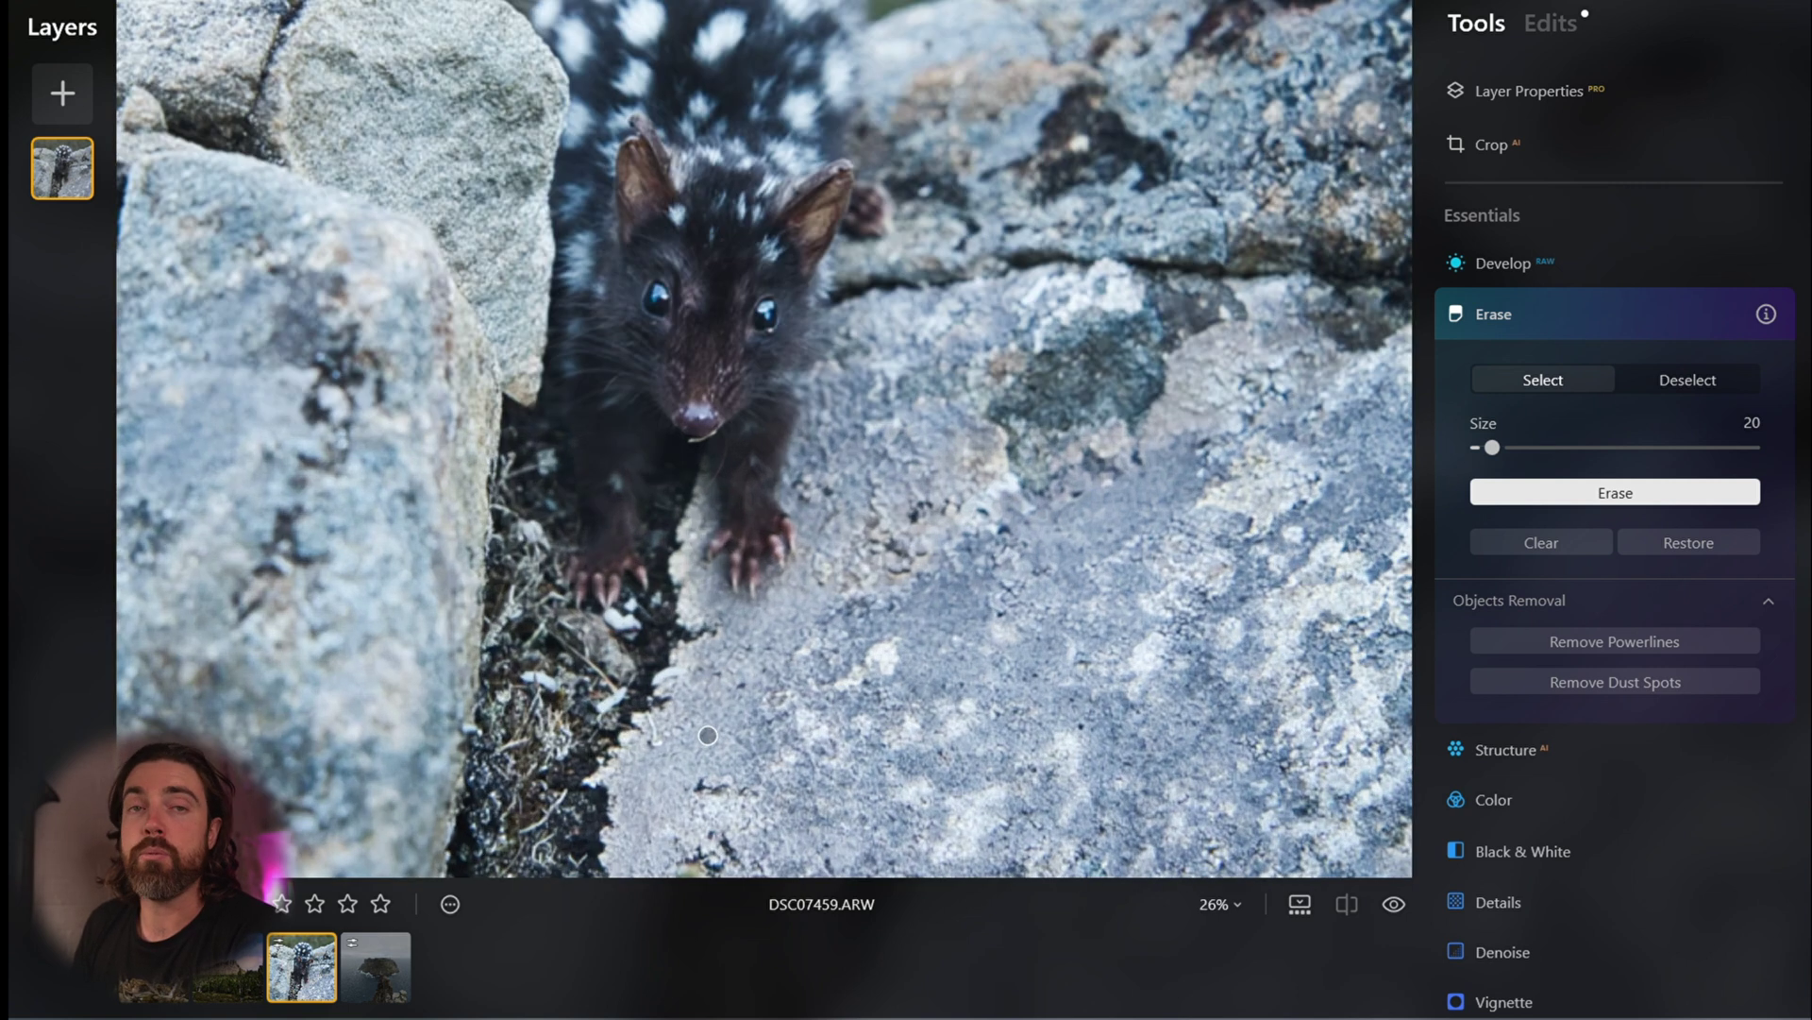
scroll(708, 735, up, 1)
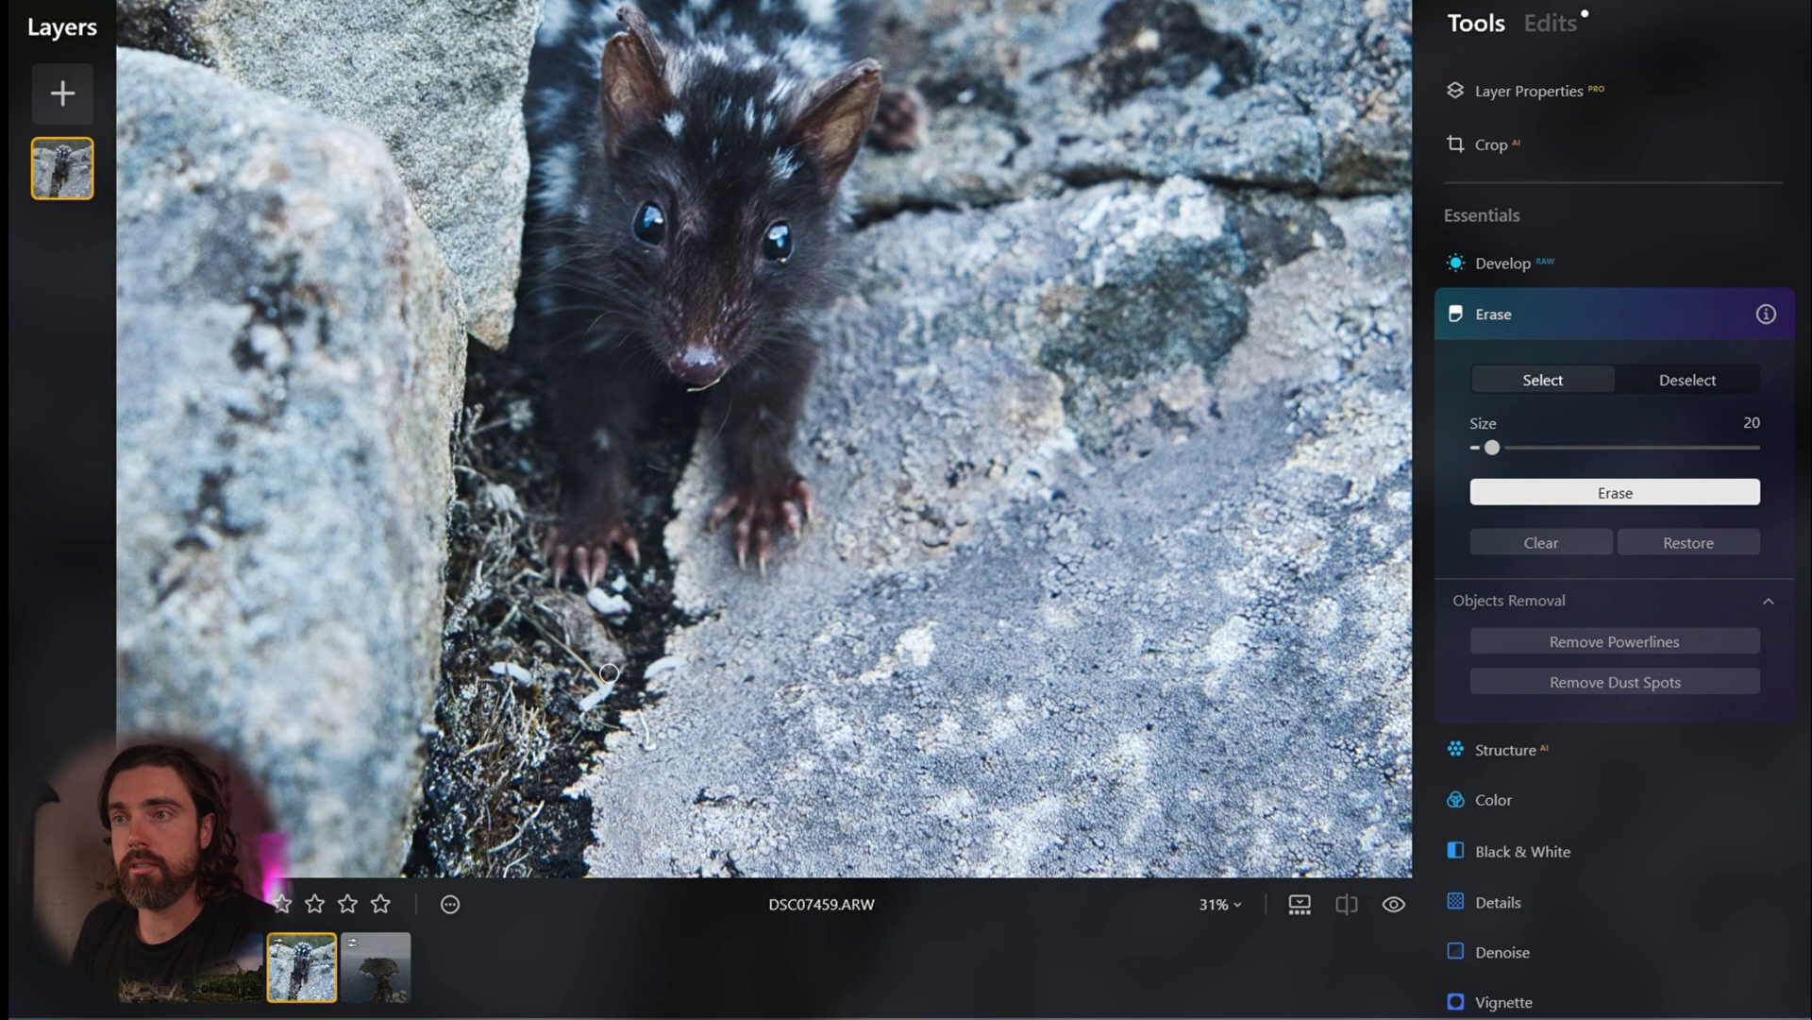
scroll(754, 703, up, 1)
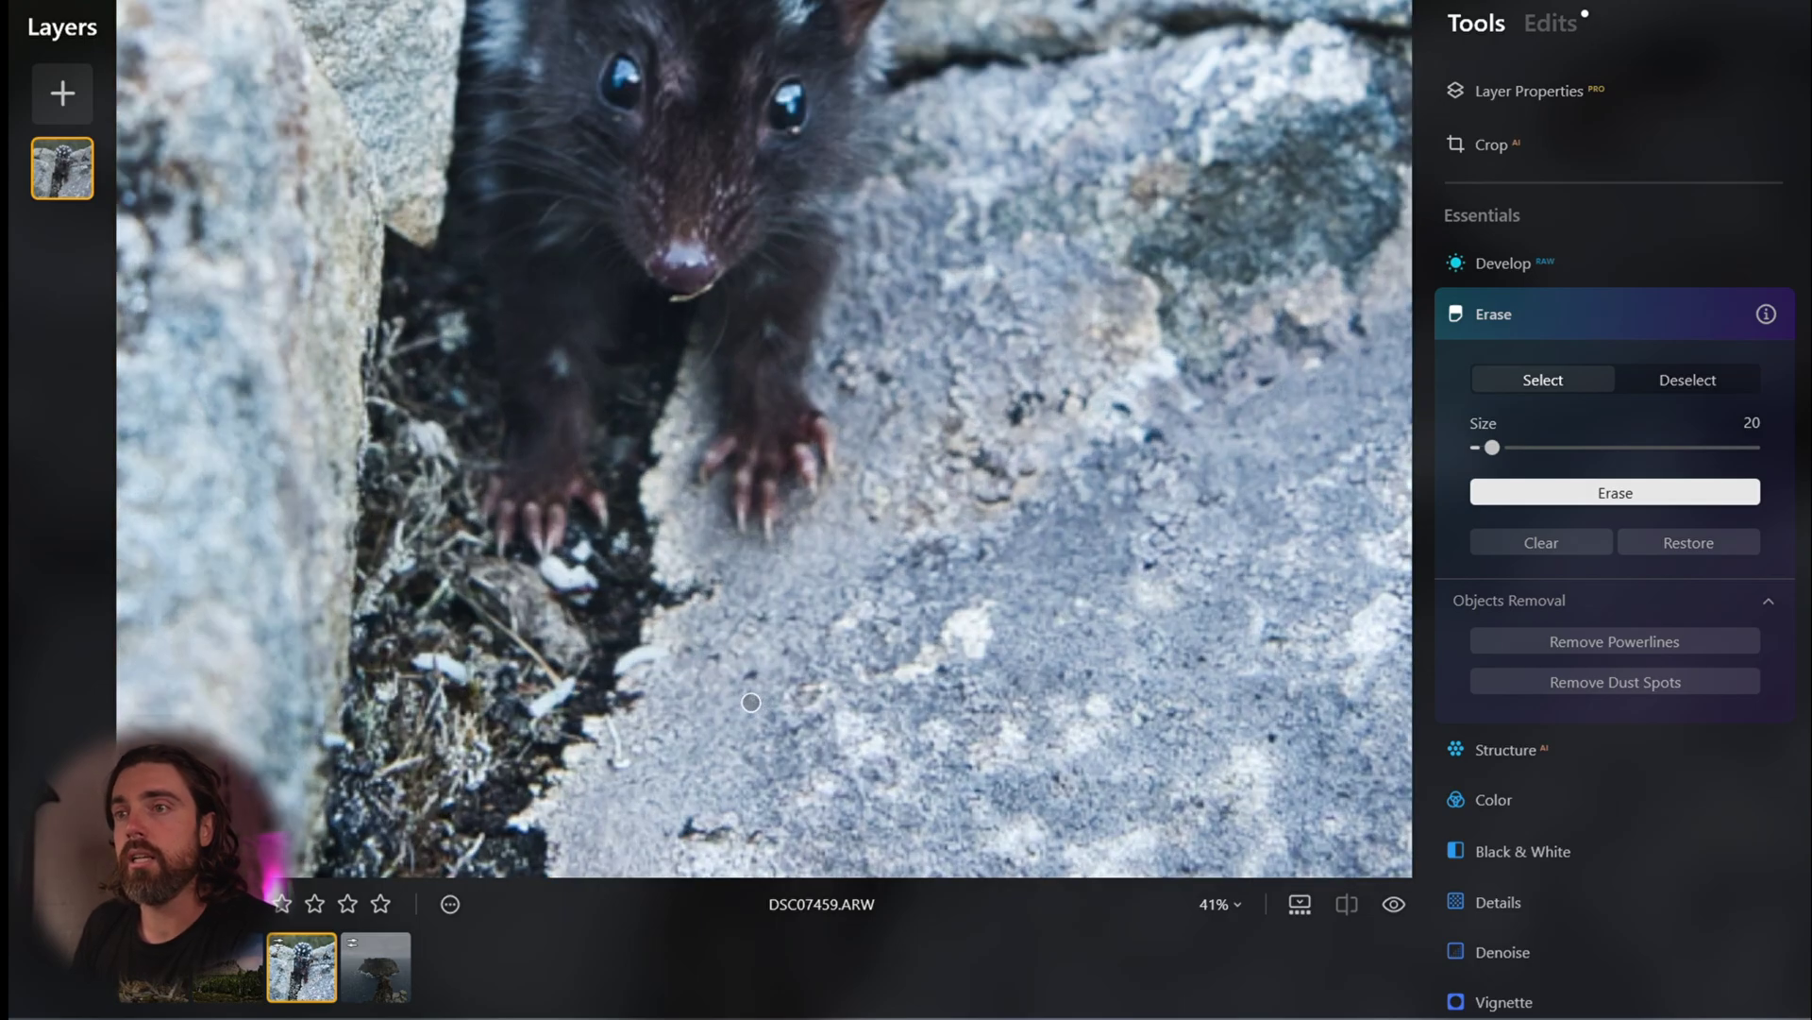
scroll(581, 745, up, 2)
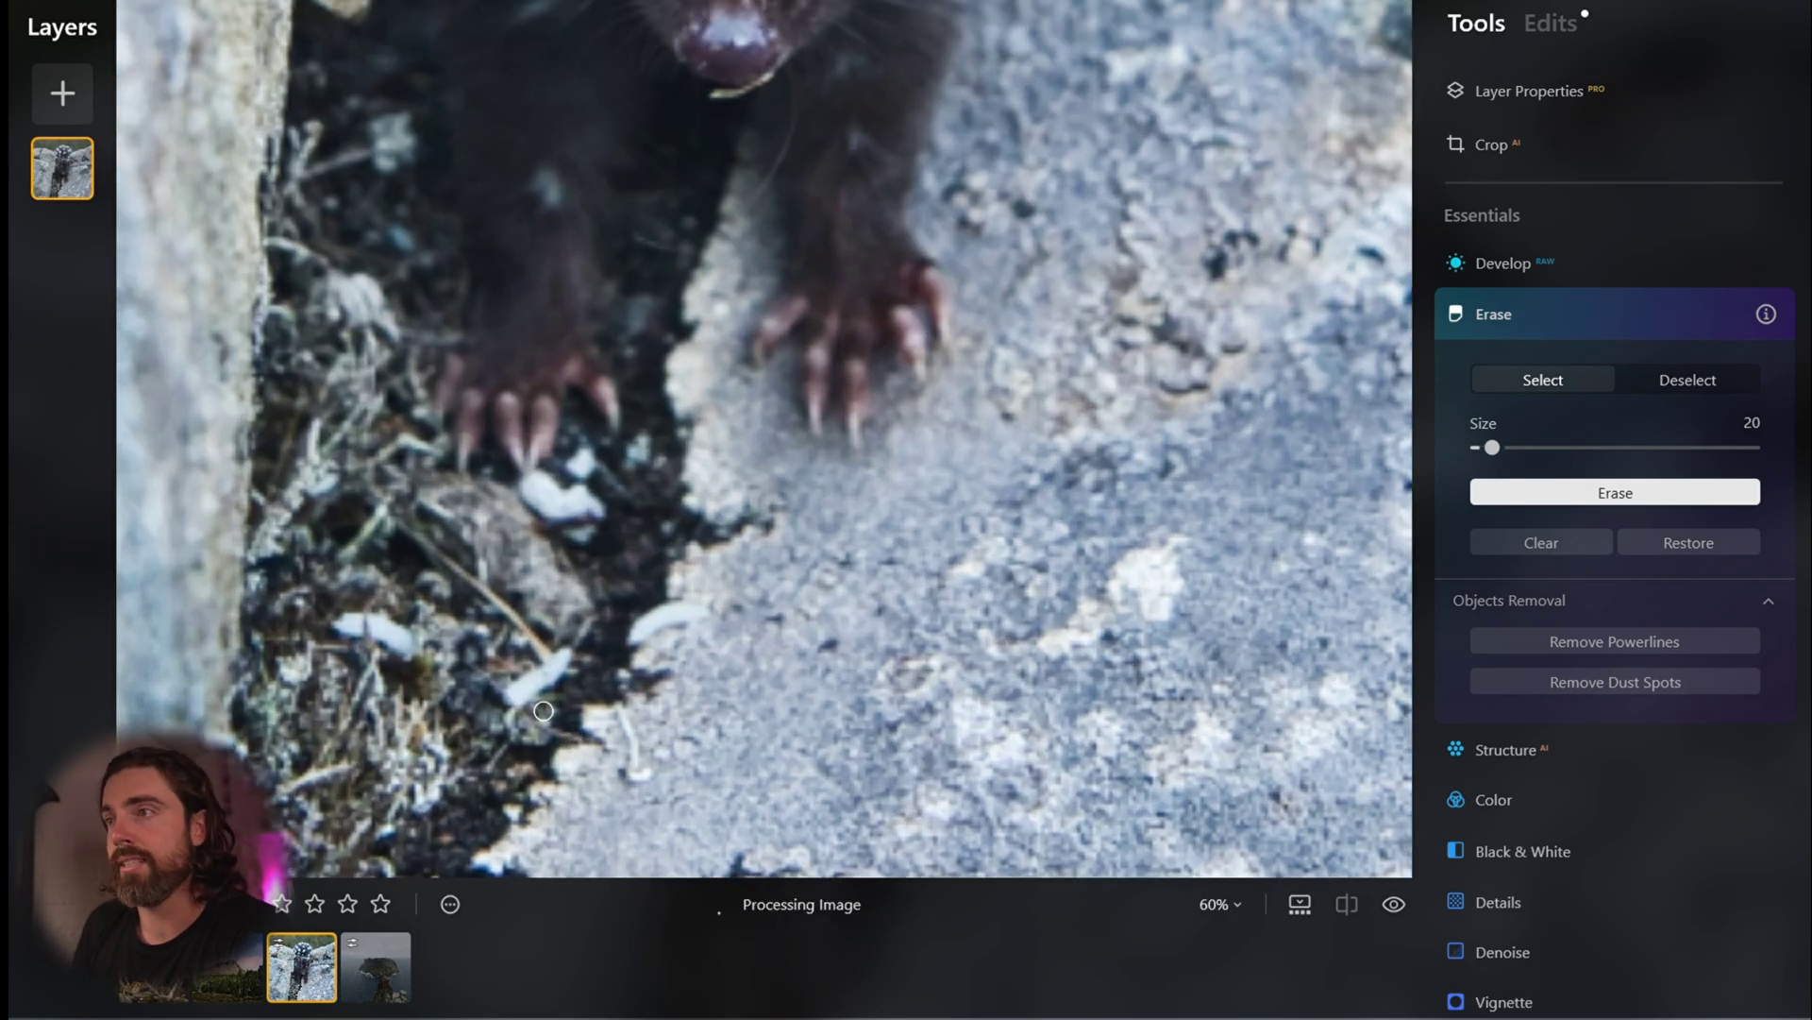
drag(1492, 447, 1513, 447)
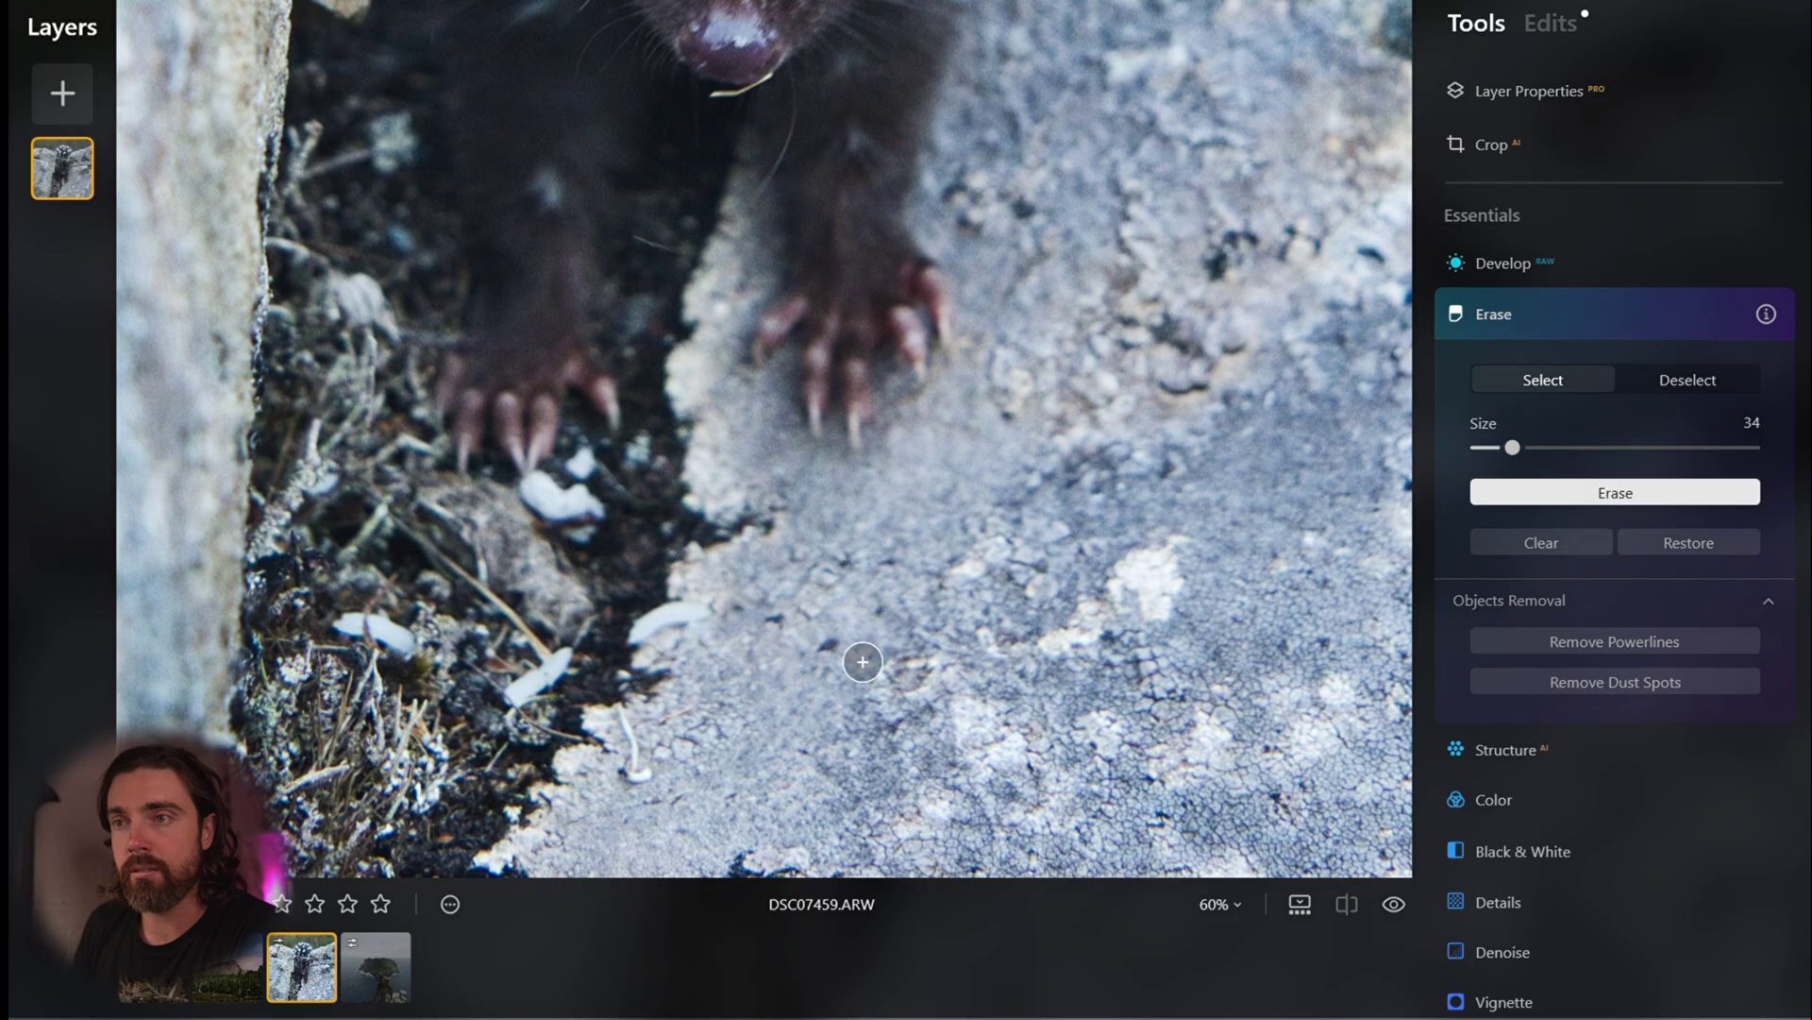
click(629, 642)
drag(678, 640, 710, 611)
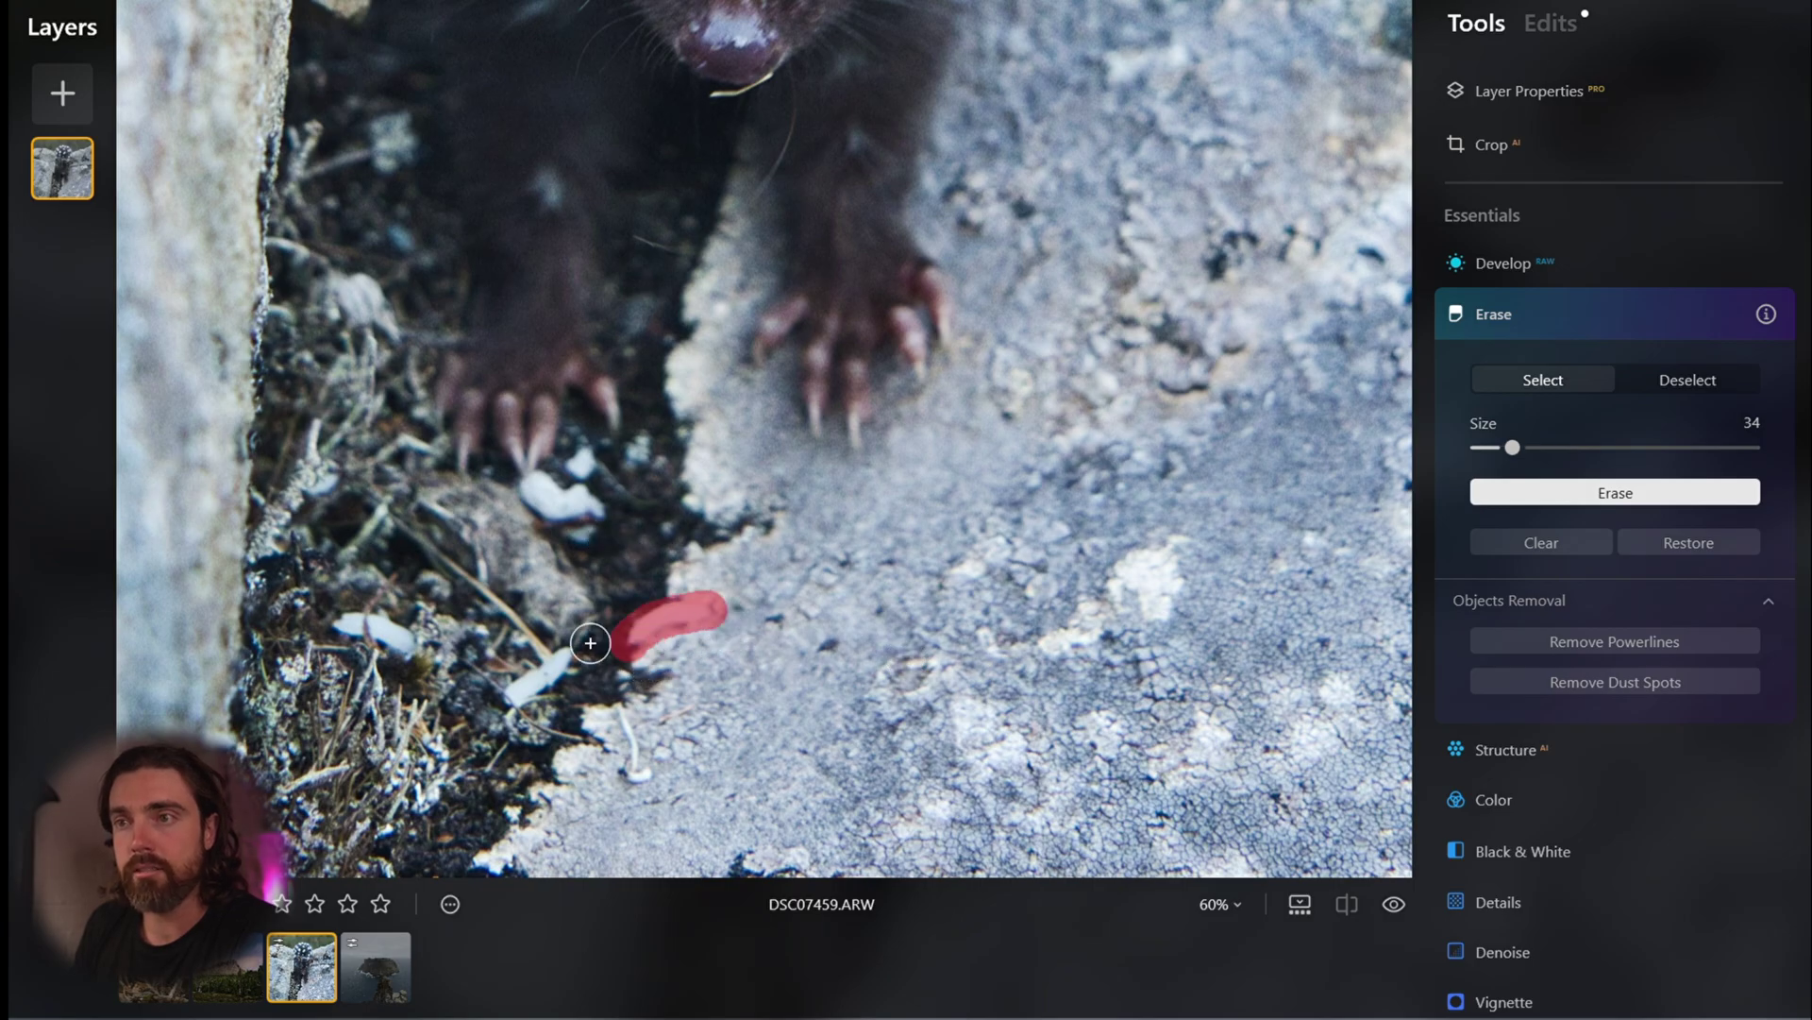
drag(580, 656, 514, 700)
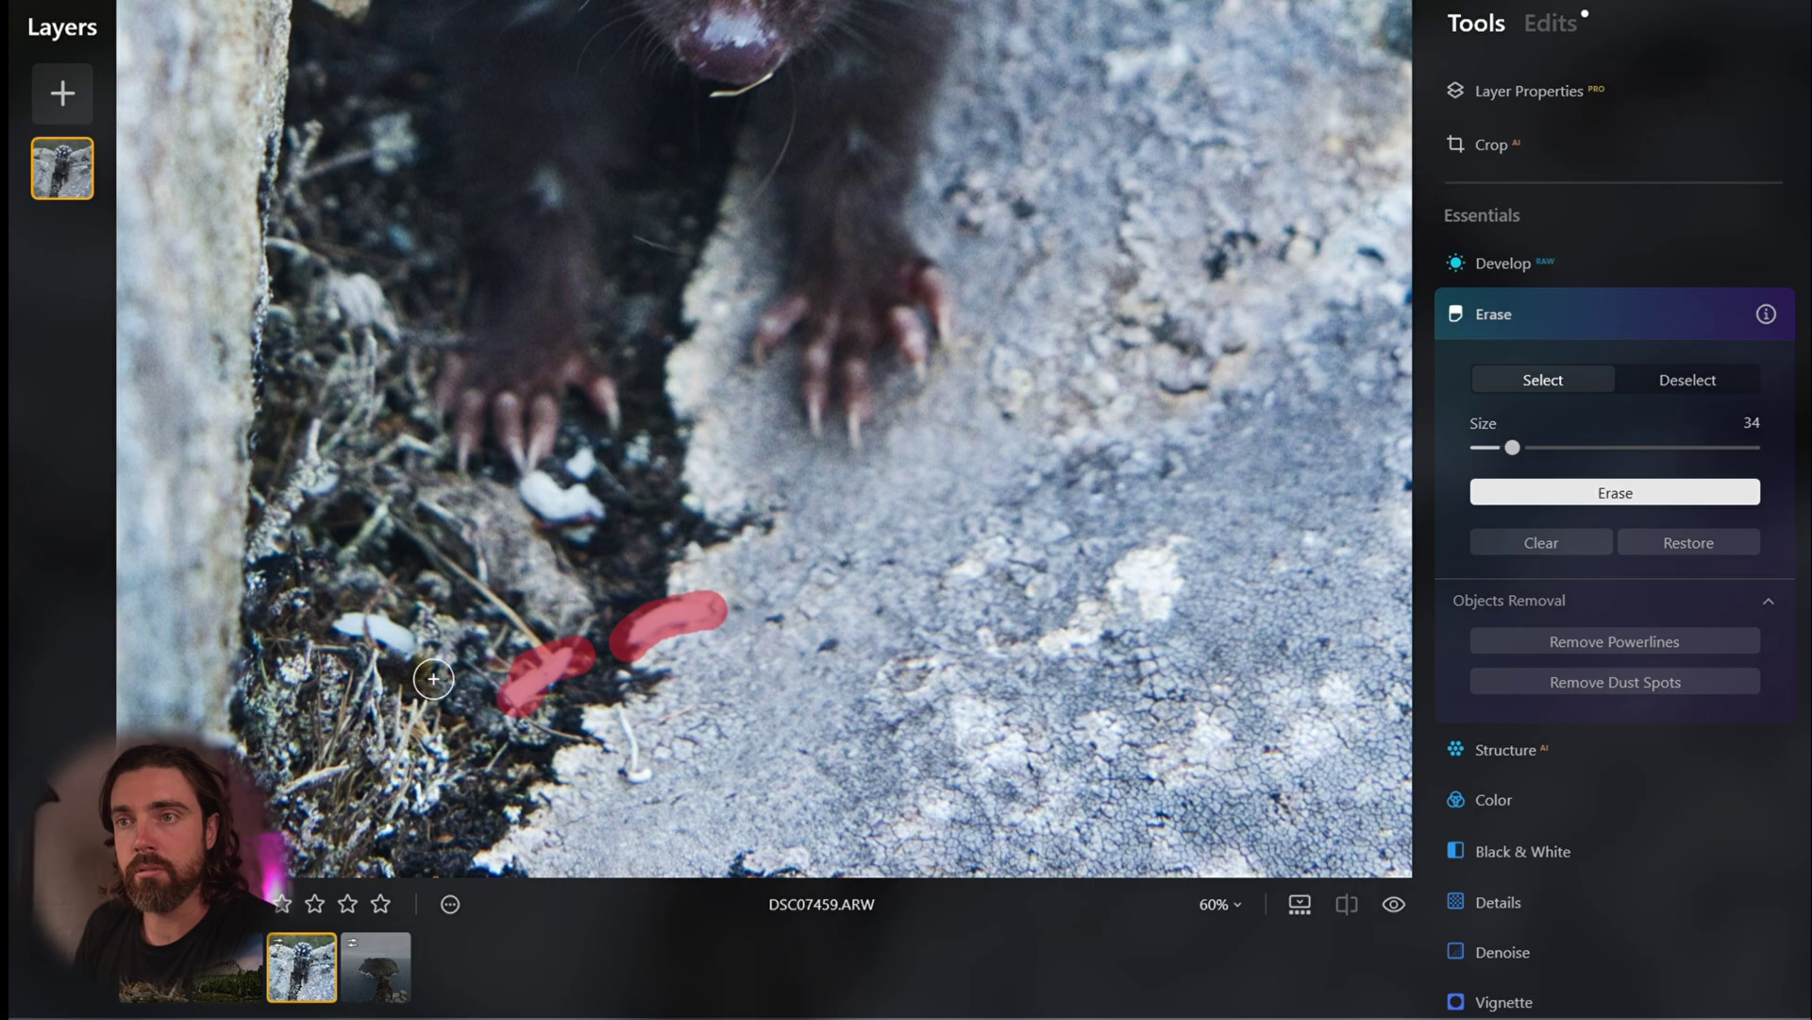
drag(420, 642, 347, 627)
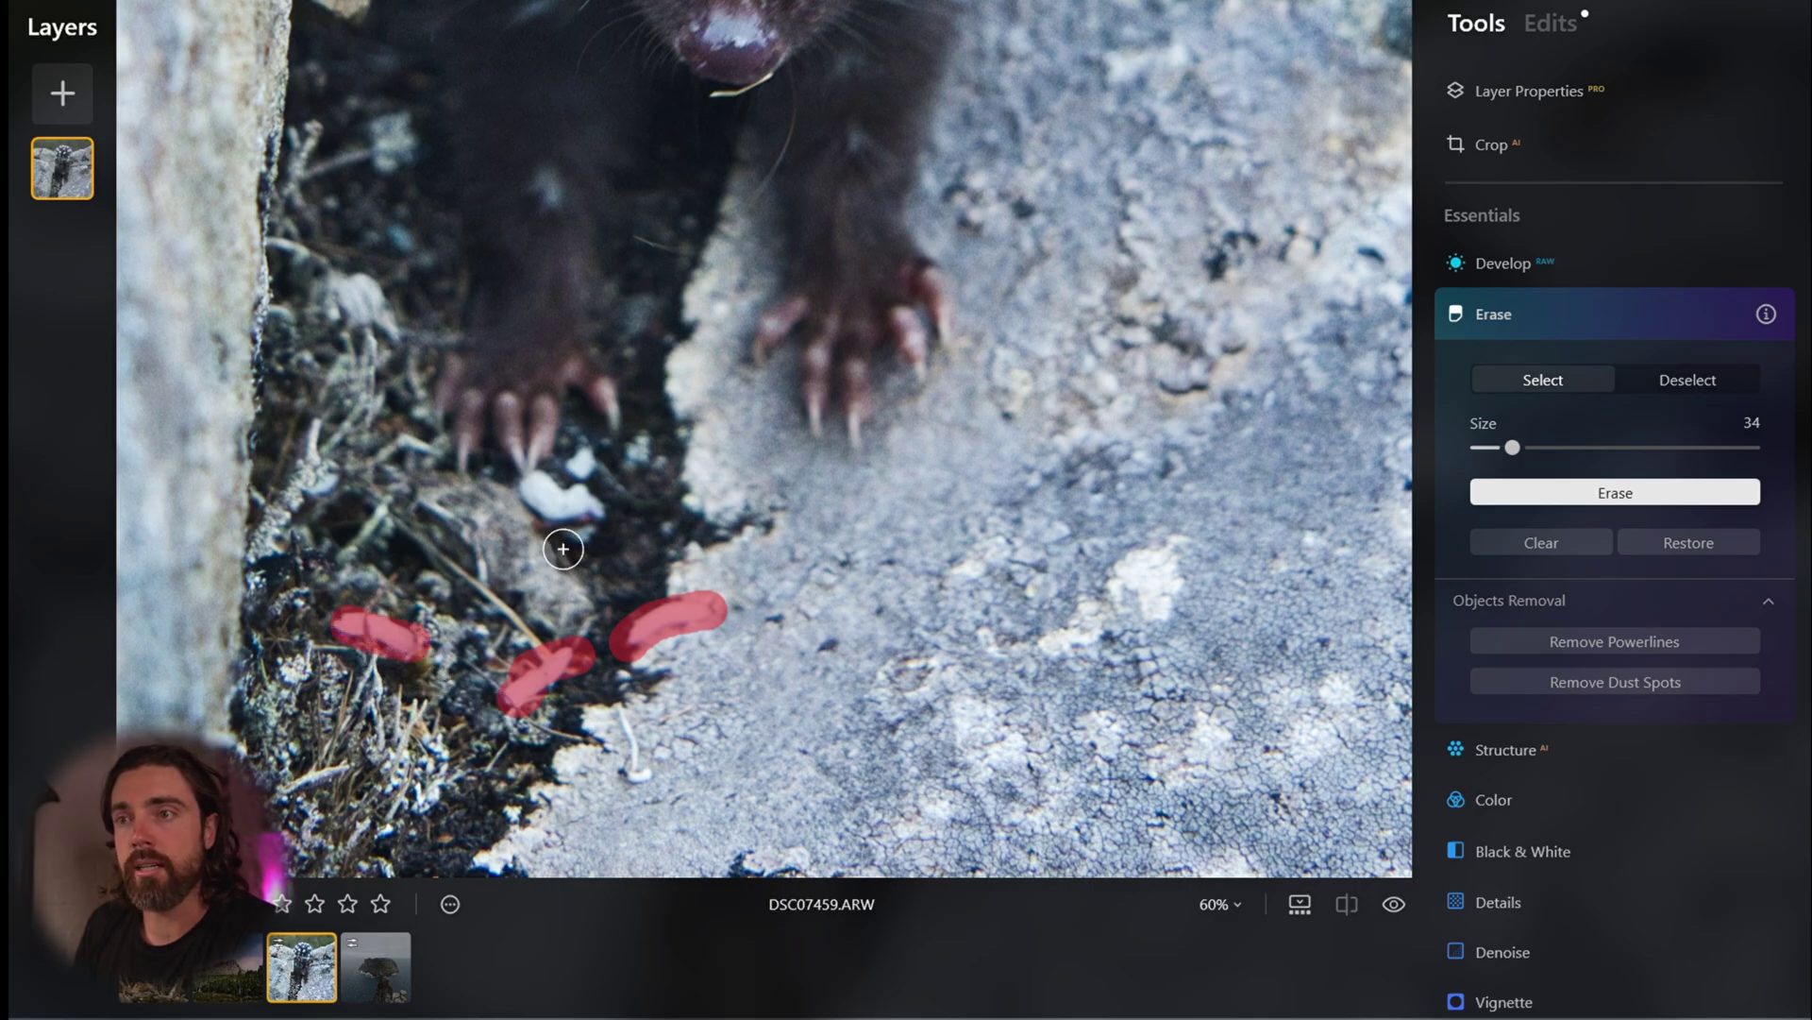
scroll(619, 818, down, 4)
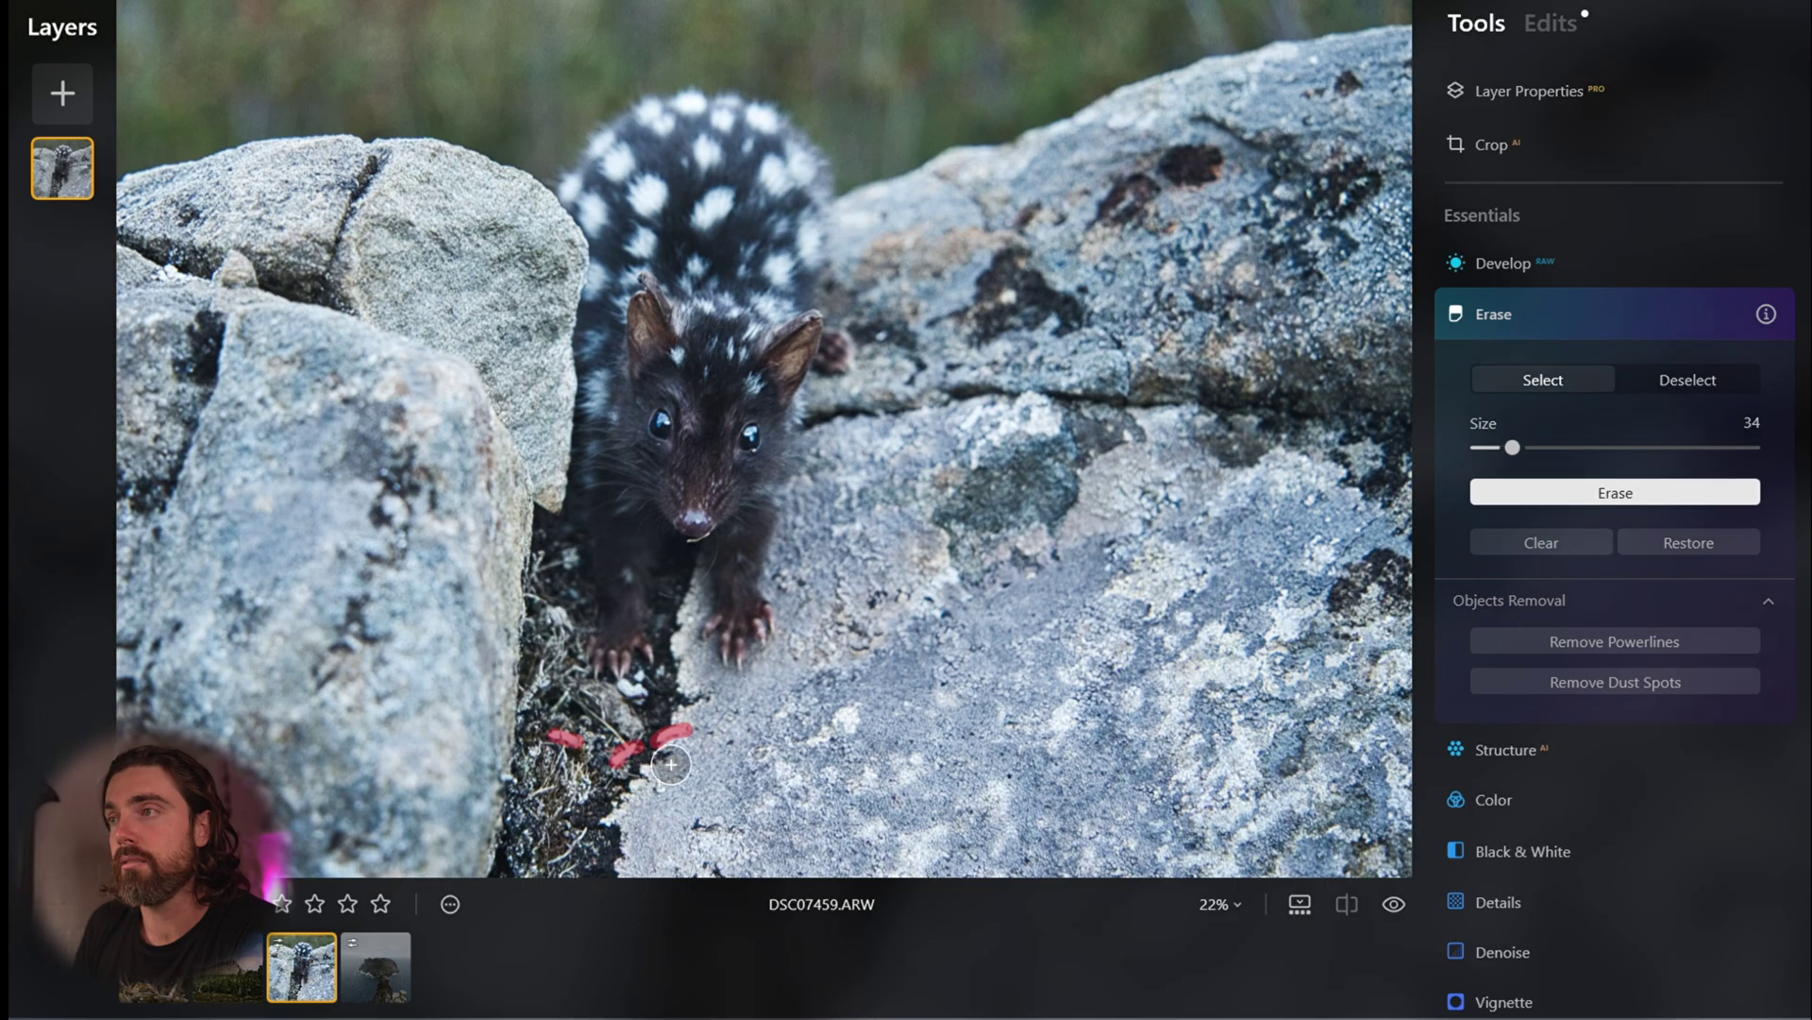
click(1634, 486)
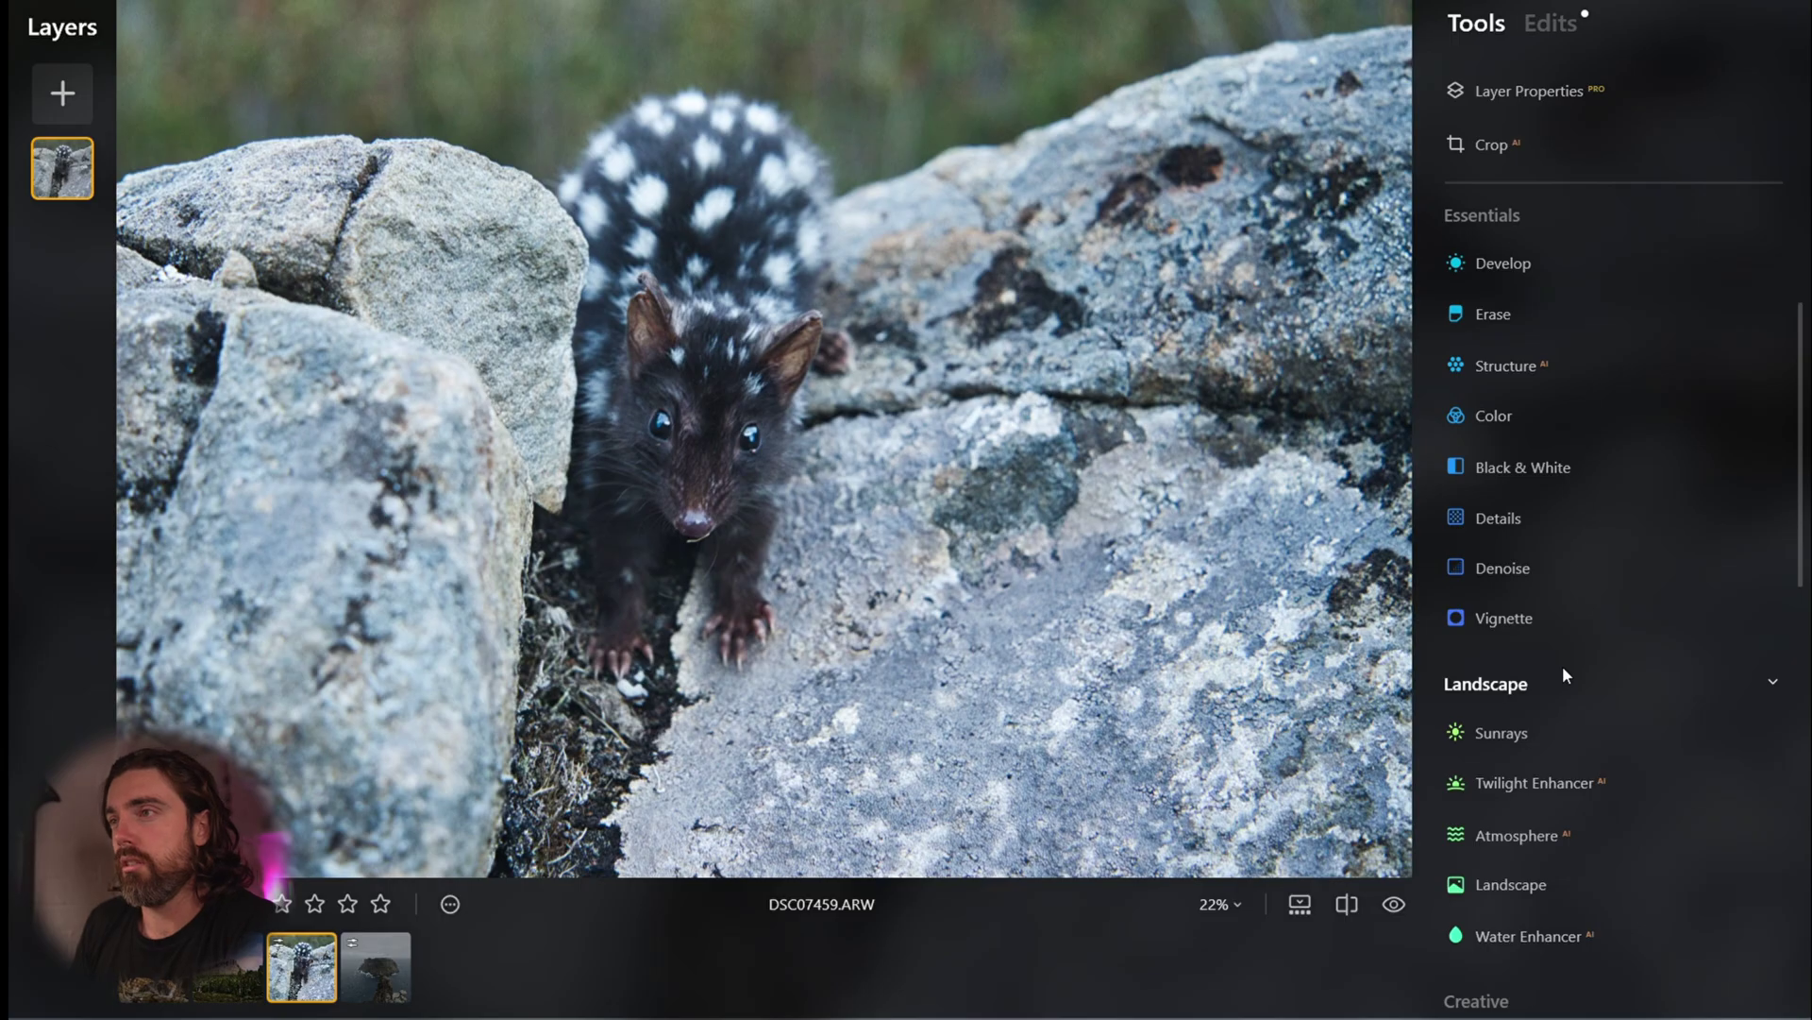
- Add a second Develop adjustment with Shadows at -32, Blacks at -12 and Smart Contrast at 11
scroll(1561, 623, up, 2)
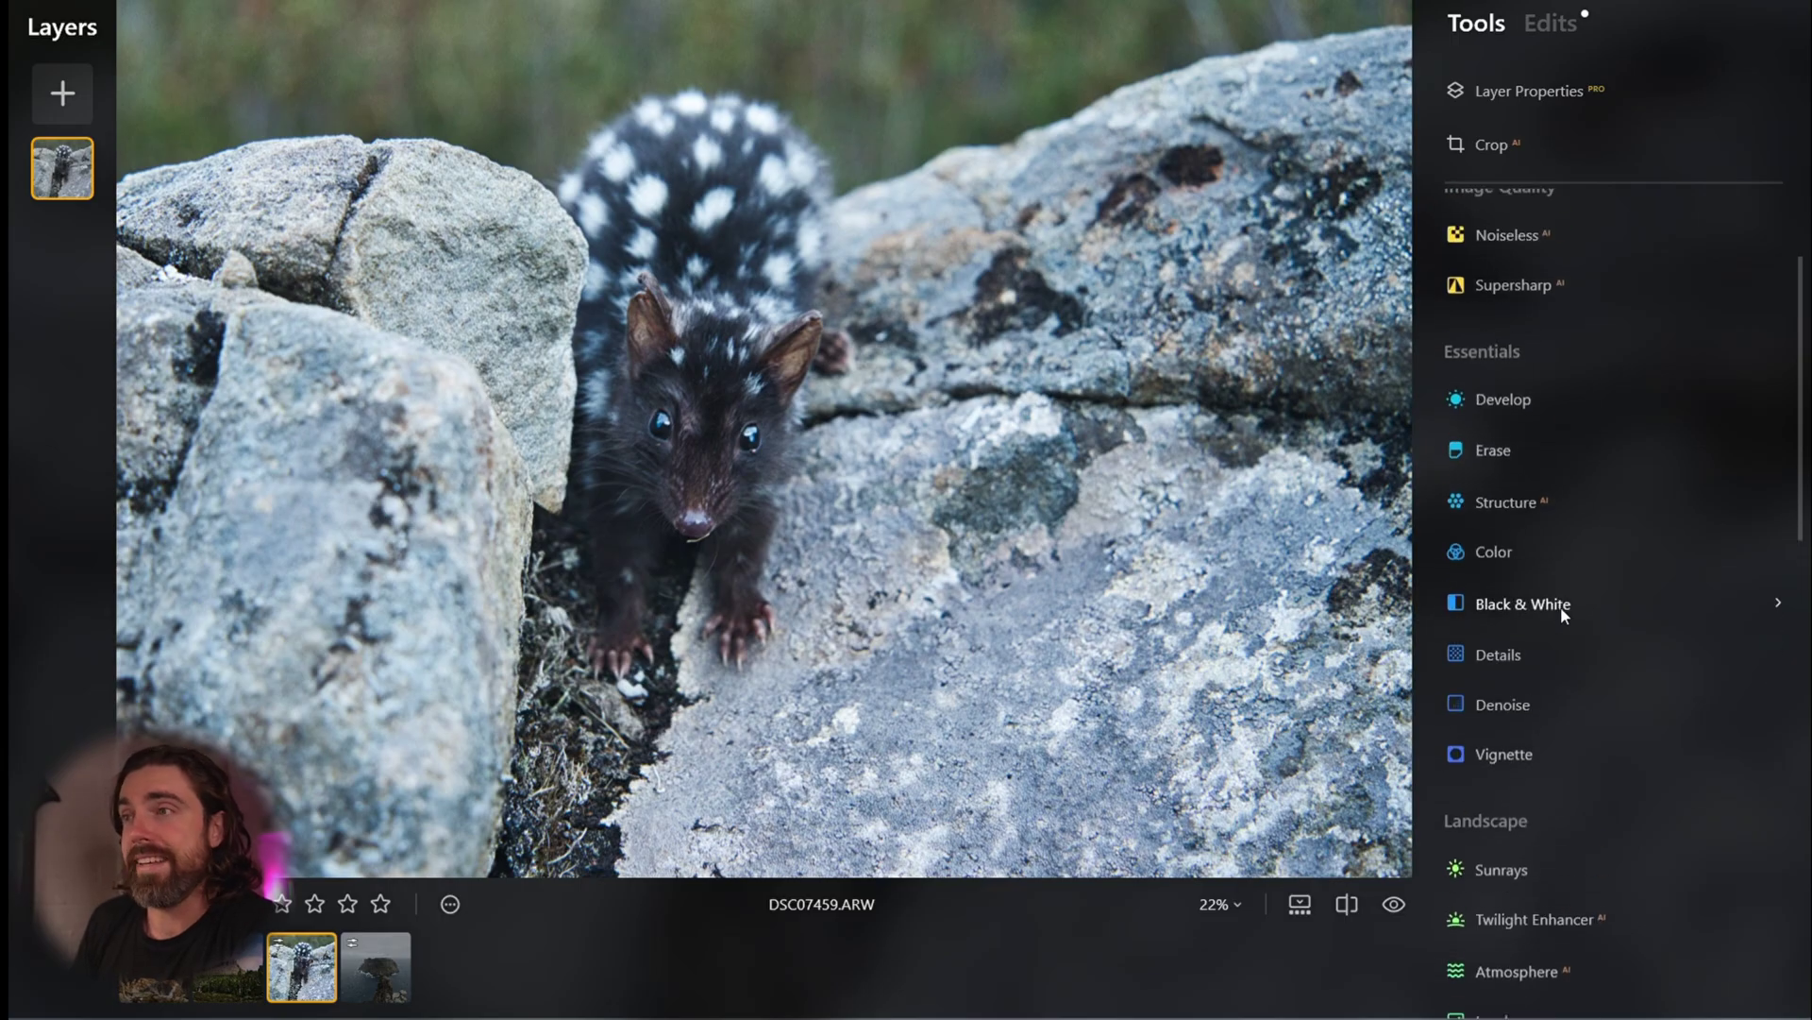
click(1544, 405)
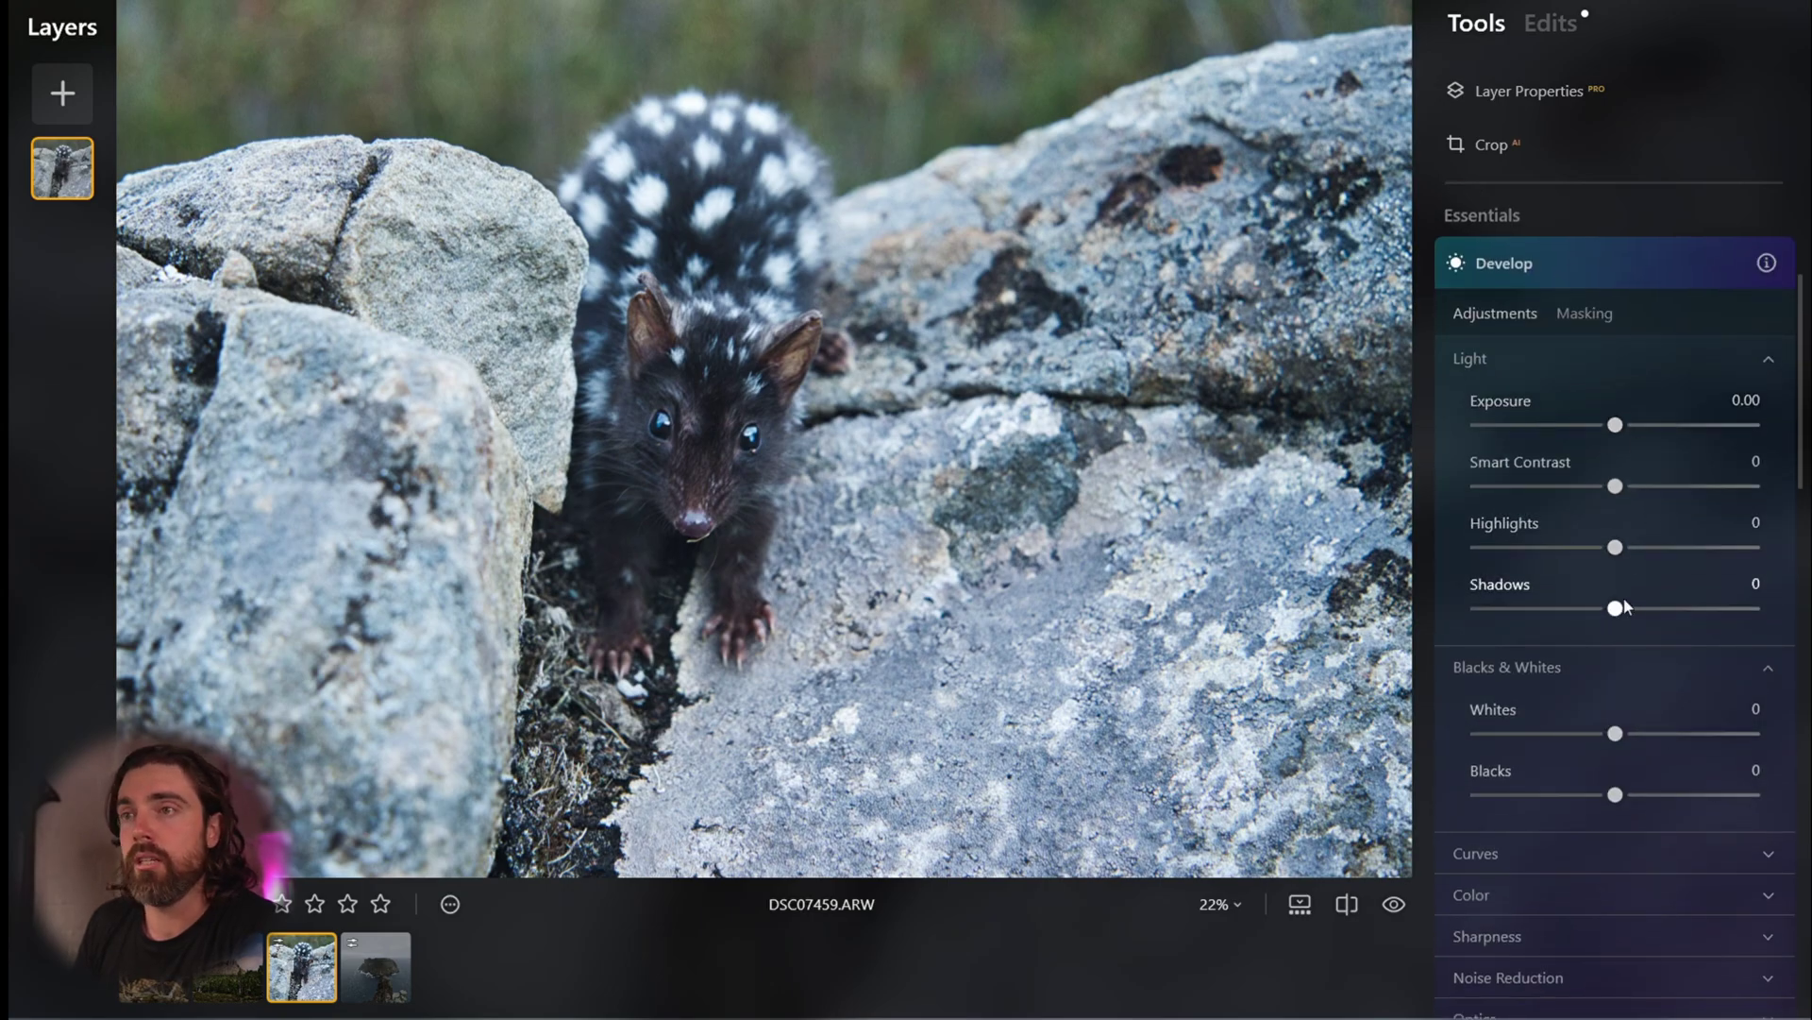
drag(1592, 623, 1569, 623)
click(746, 379)
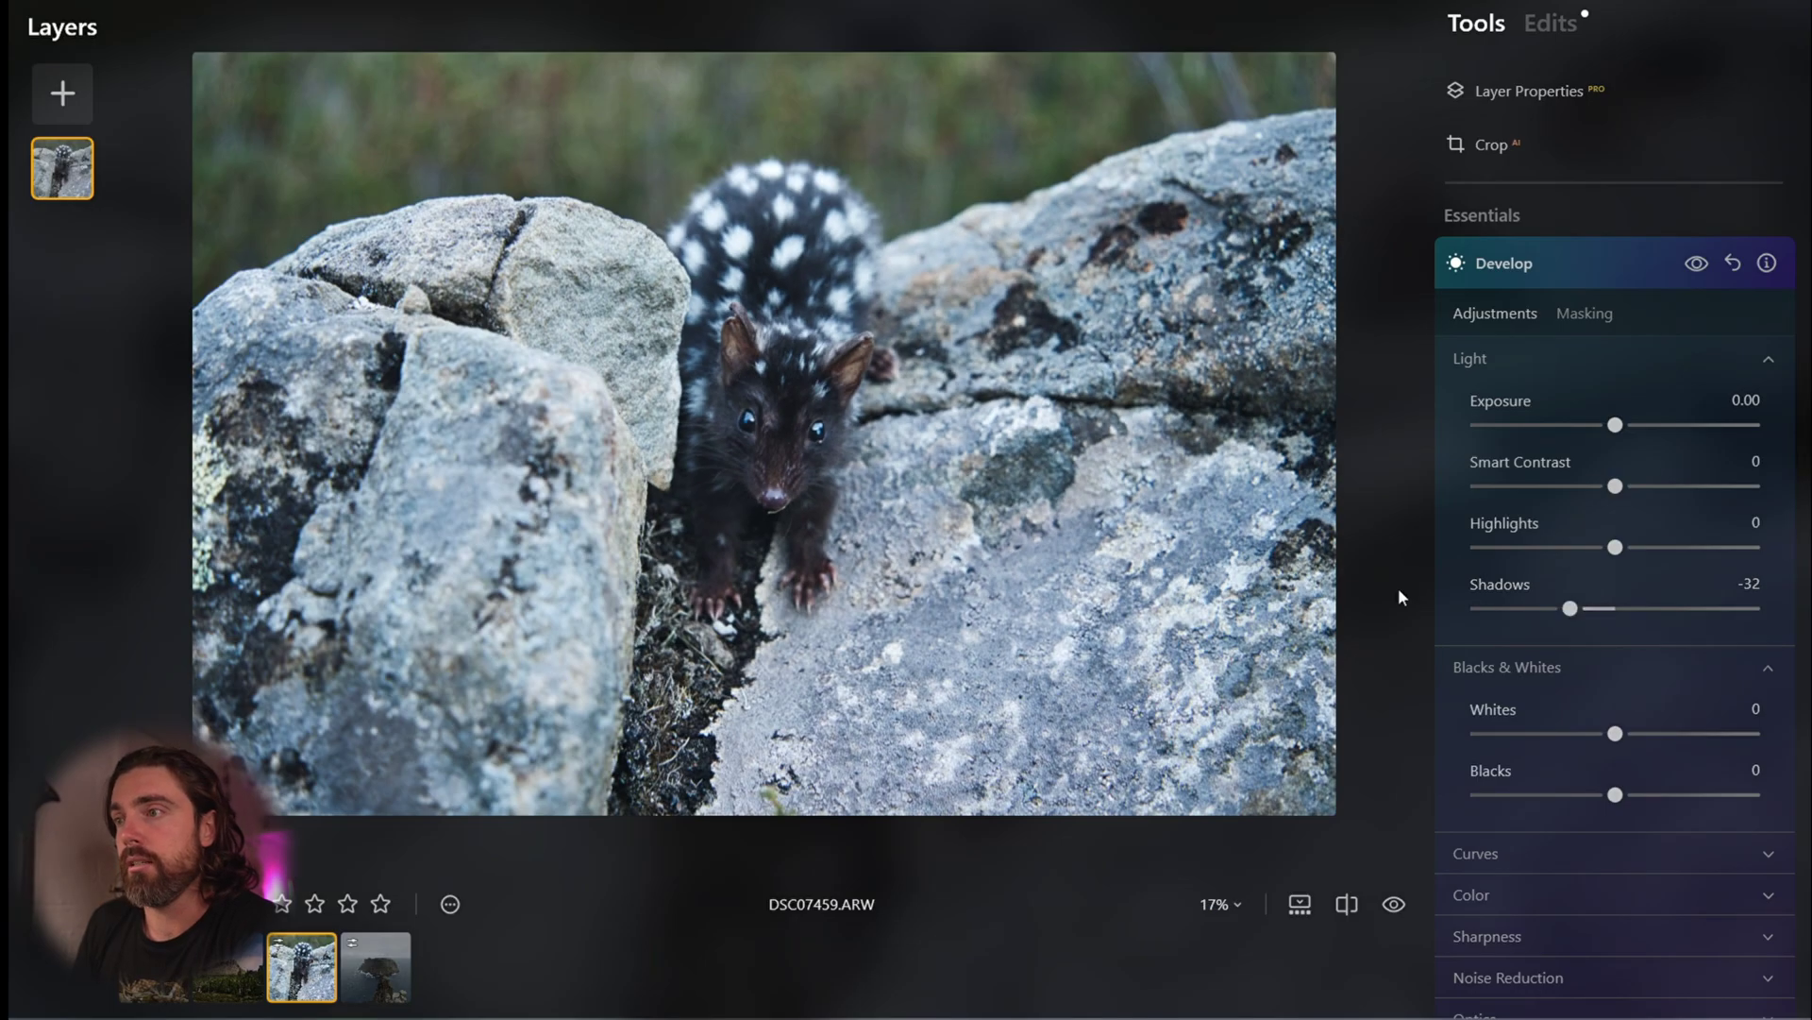
drag(1615, 795, 1598, 796)
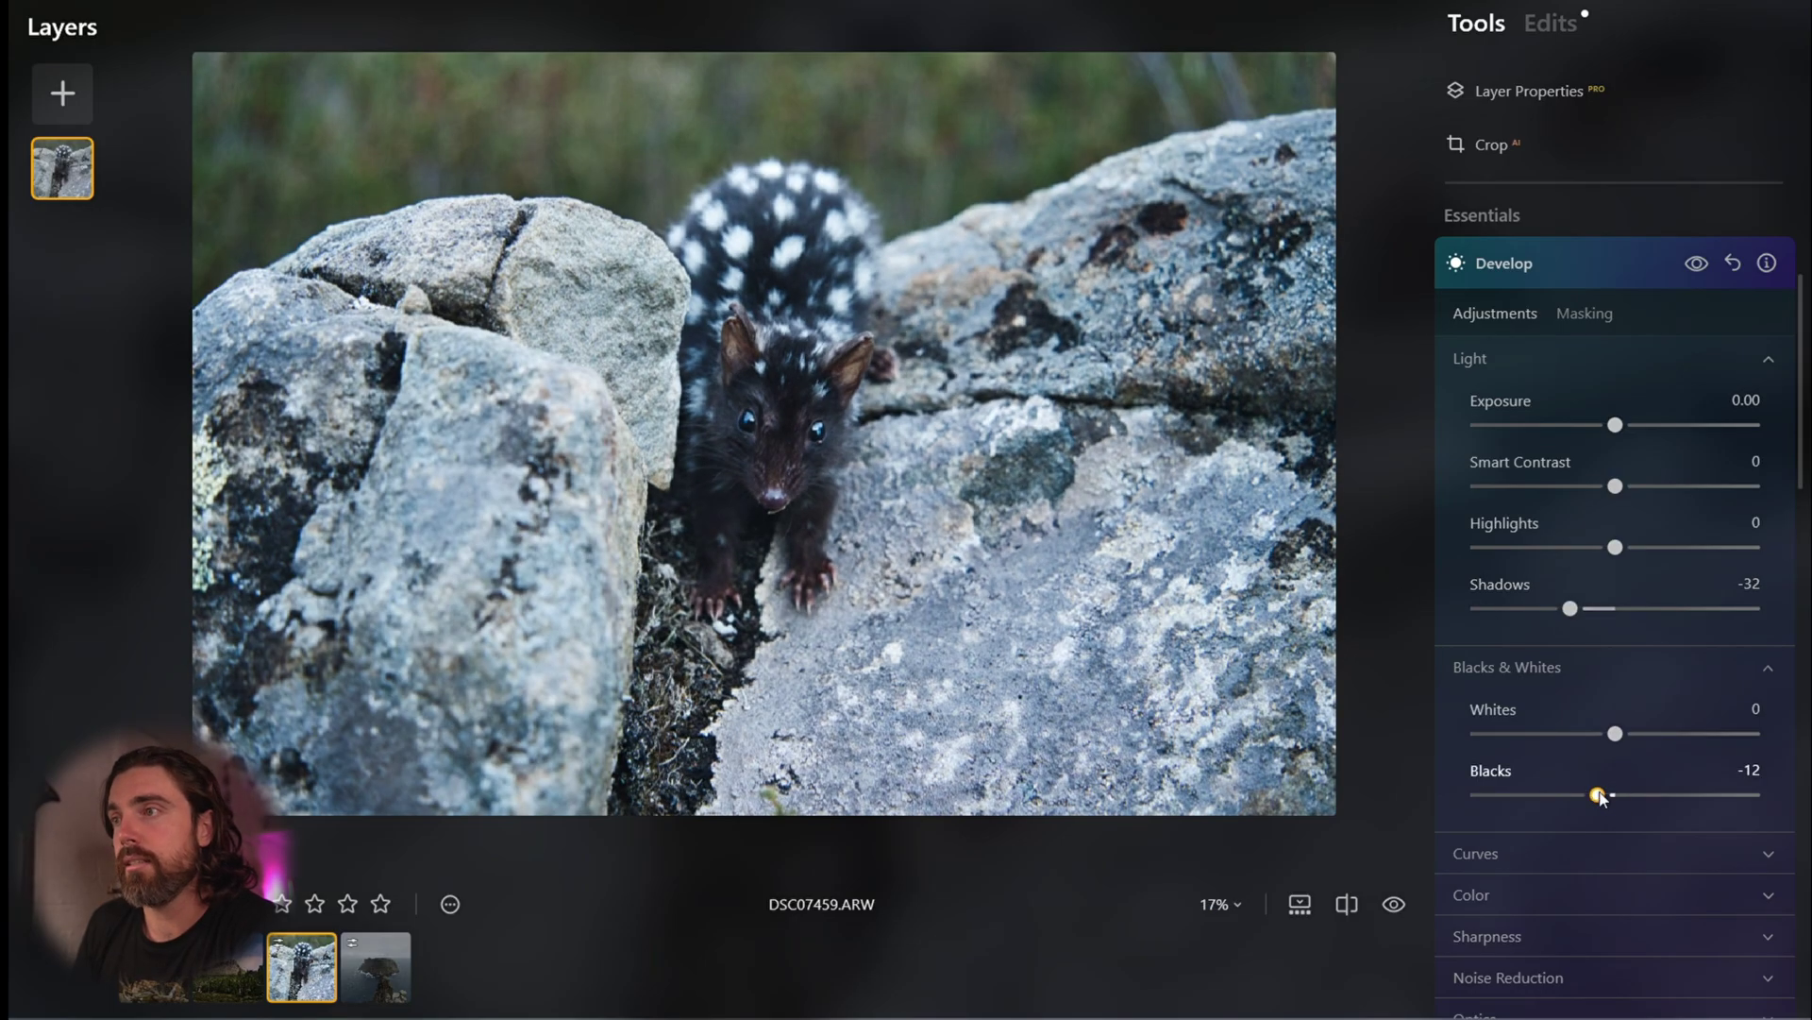
drag(1616, 487, 1632, 487)
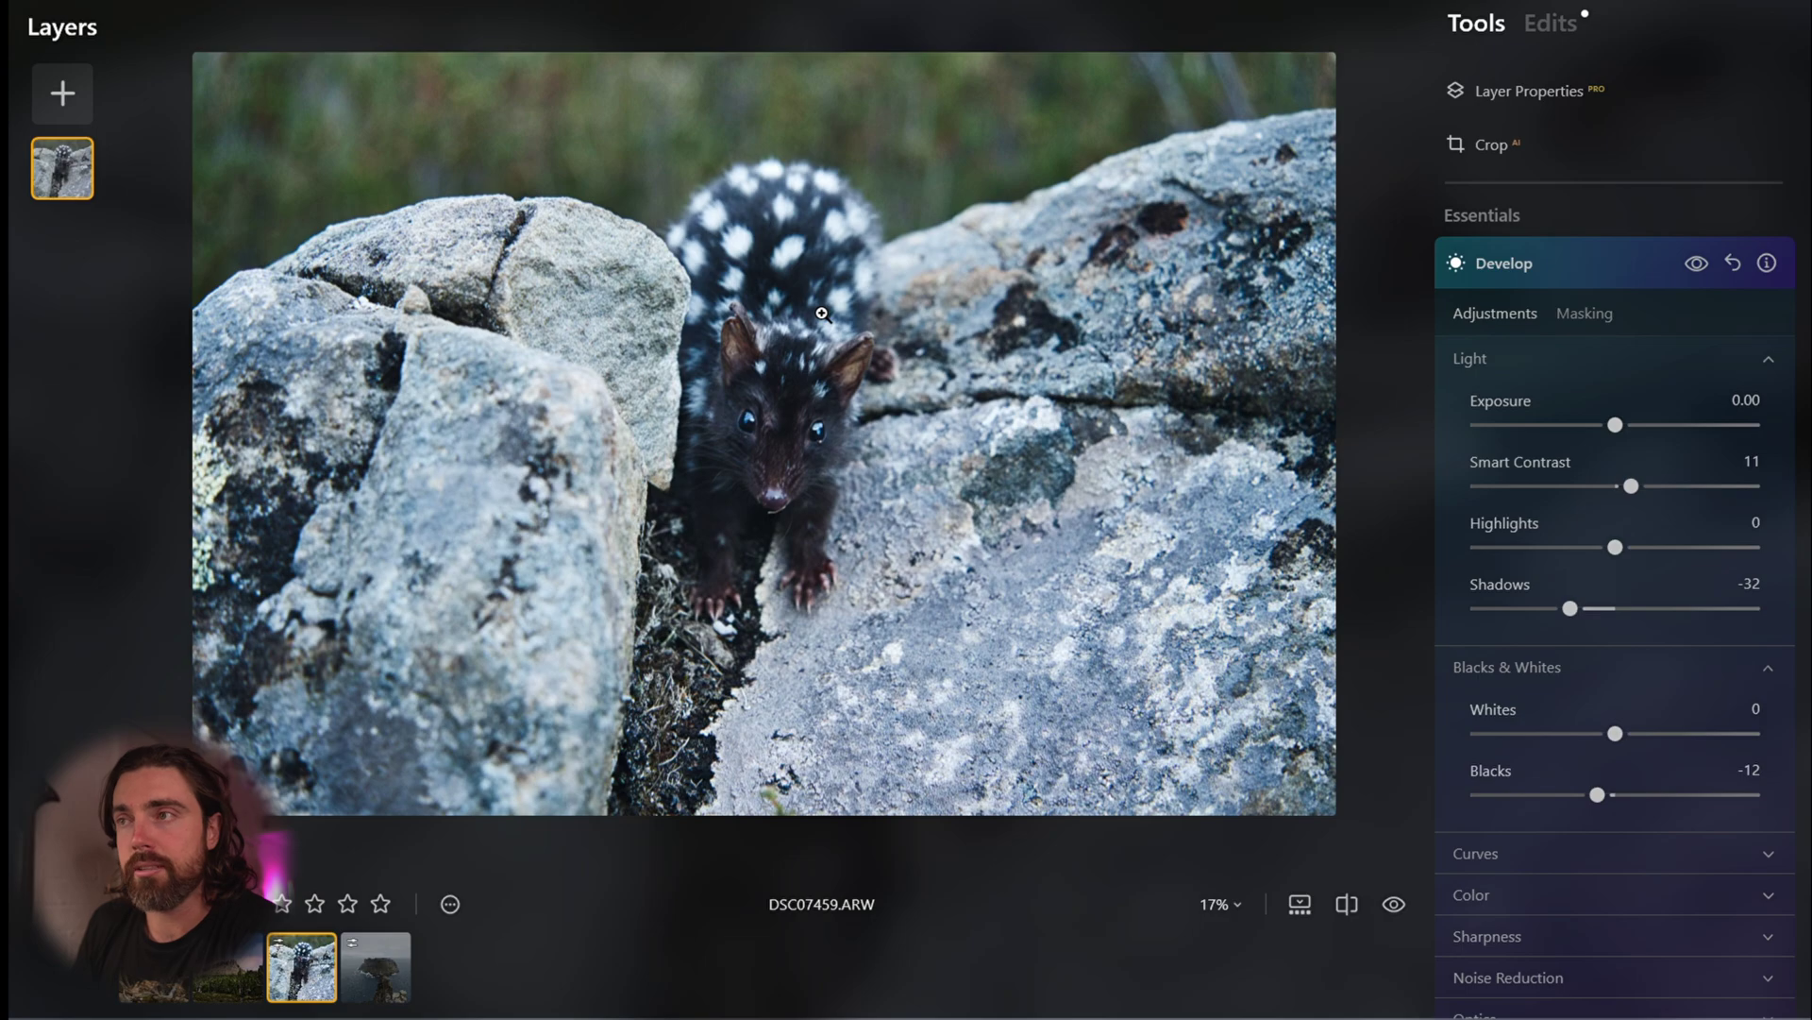
click(1582, 264)
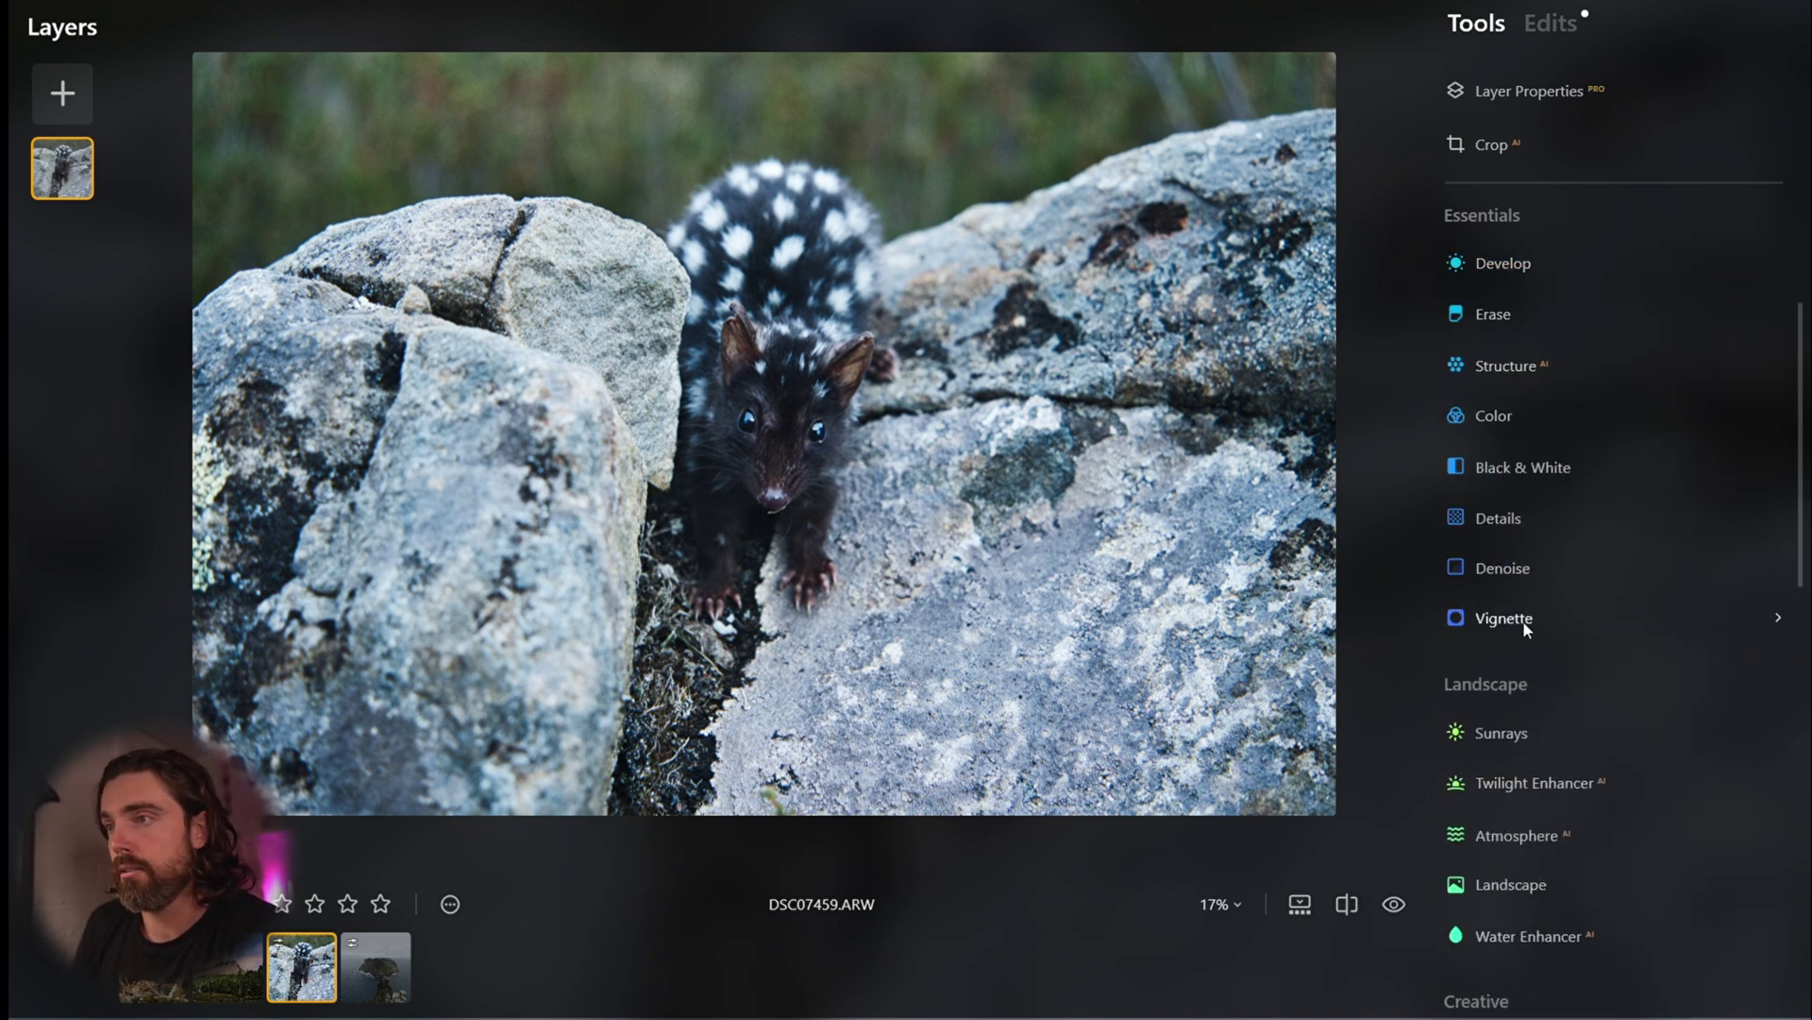
- Apply a slight adjustment to the photo with the Landscape tool
scroll(1538, 807, down, 3)
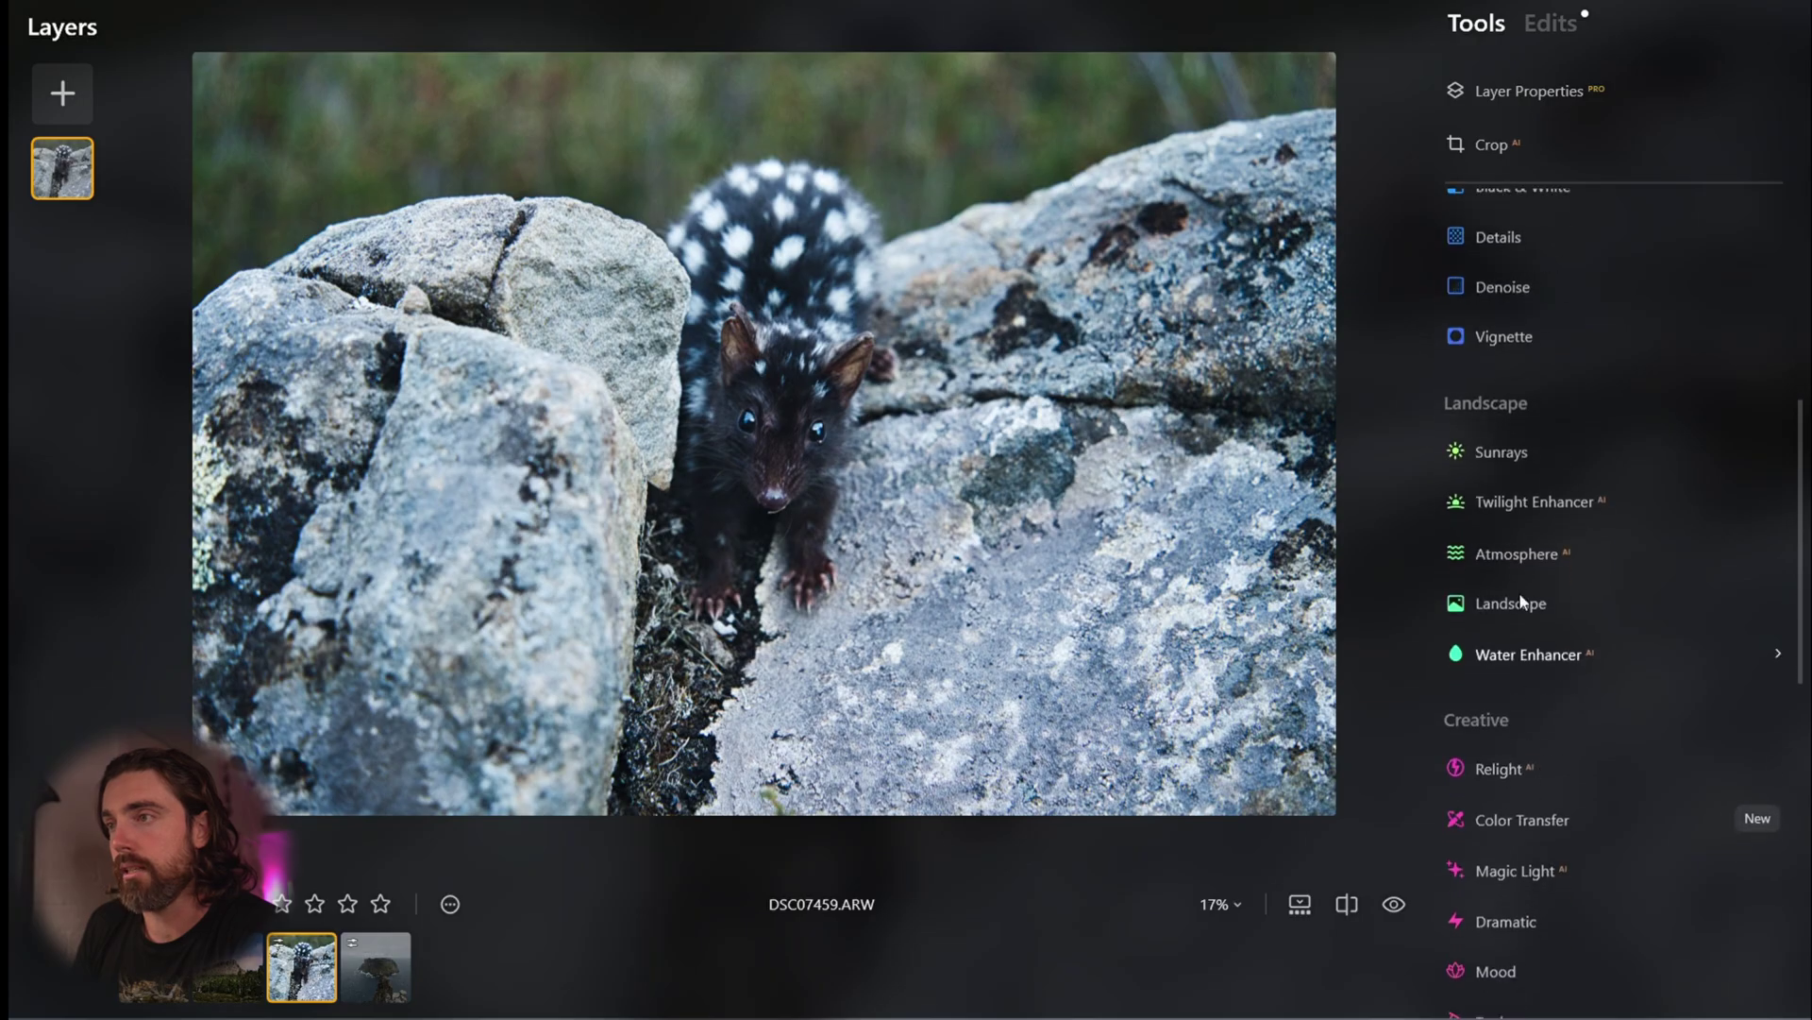
click(1535, 603)
drag(1480, 740, 1497, 746)
click(1584, 593)
- Add another Develop adjustment and paint a brush mask over the animal, using size 94 on the body and 41 on the front paws
scroll(1526, 406, up, 3)
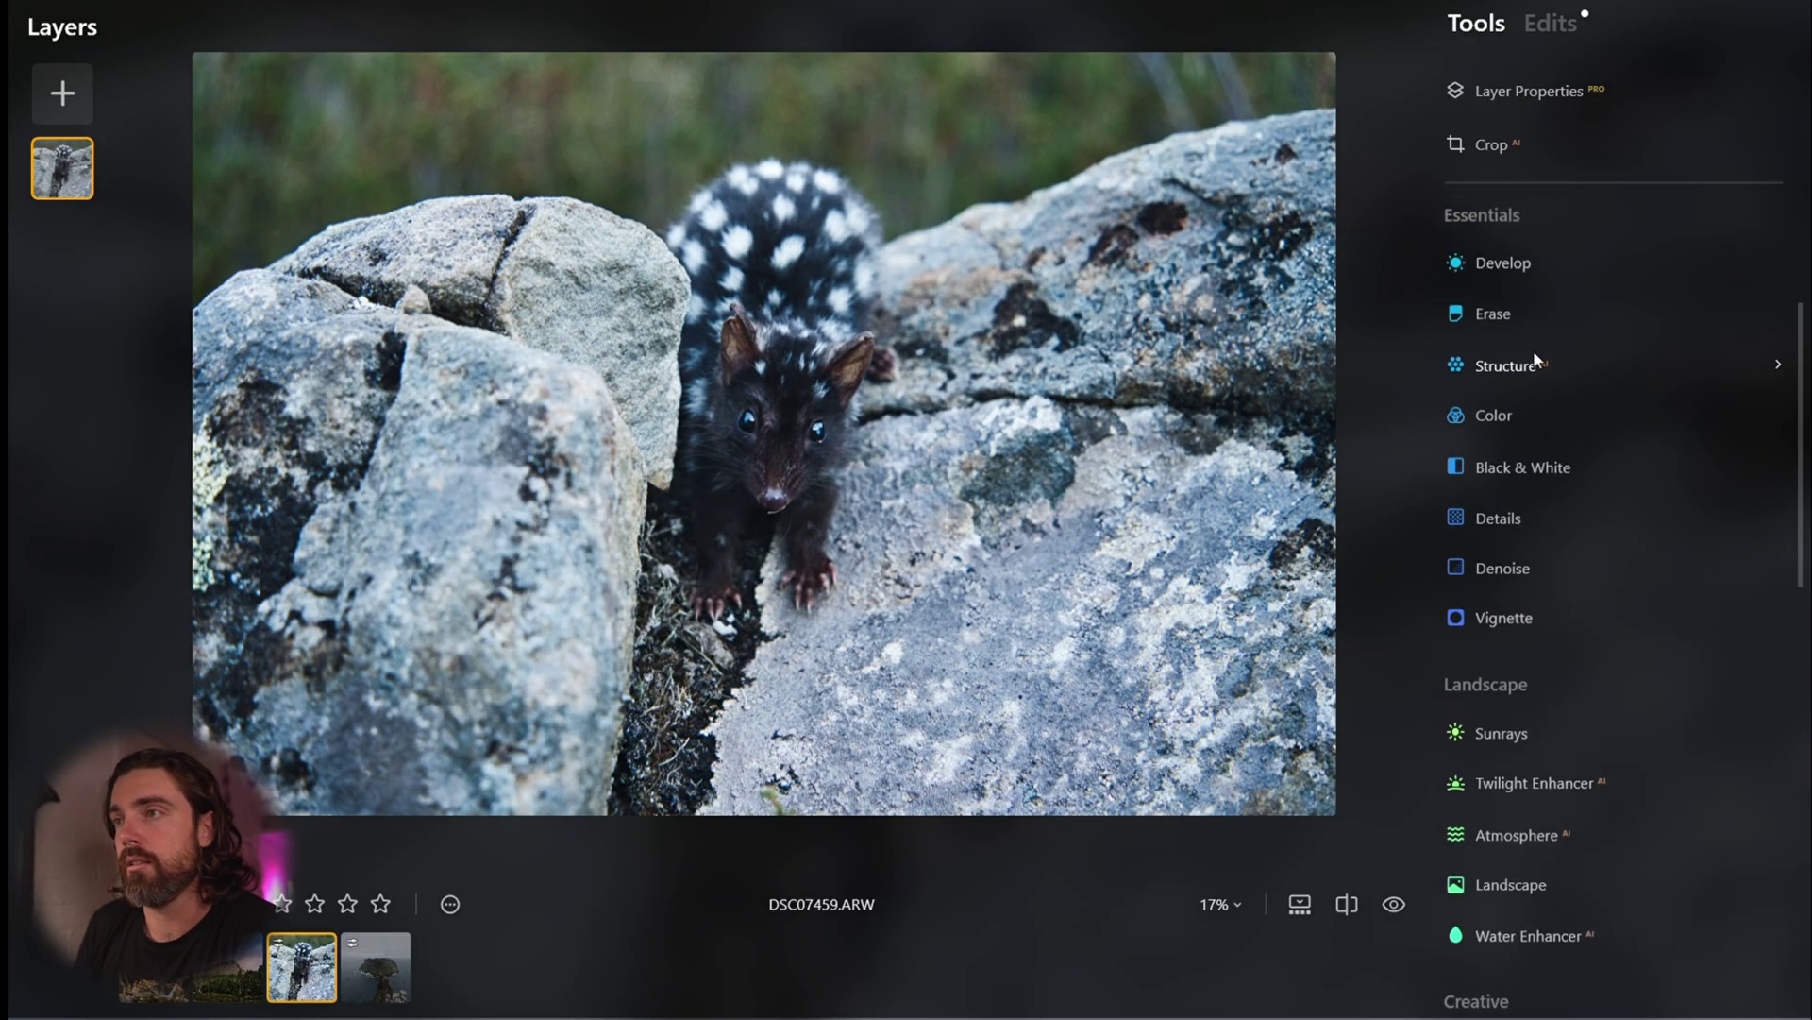
click(1525, 404)
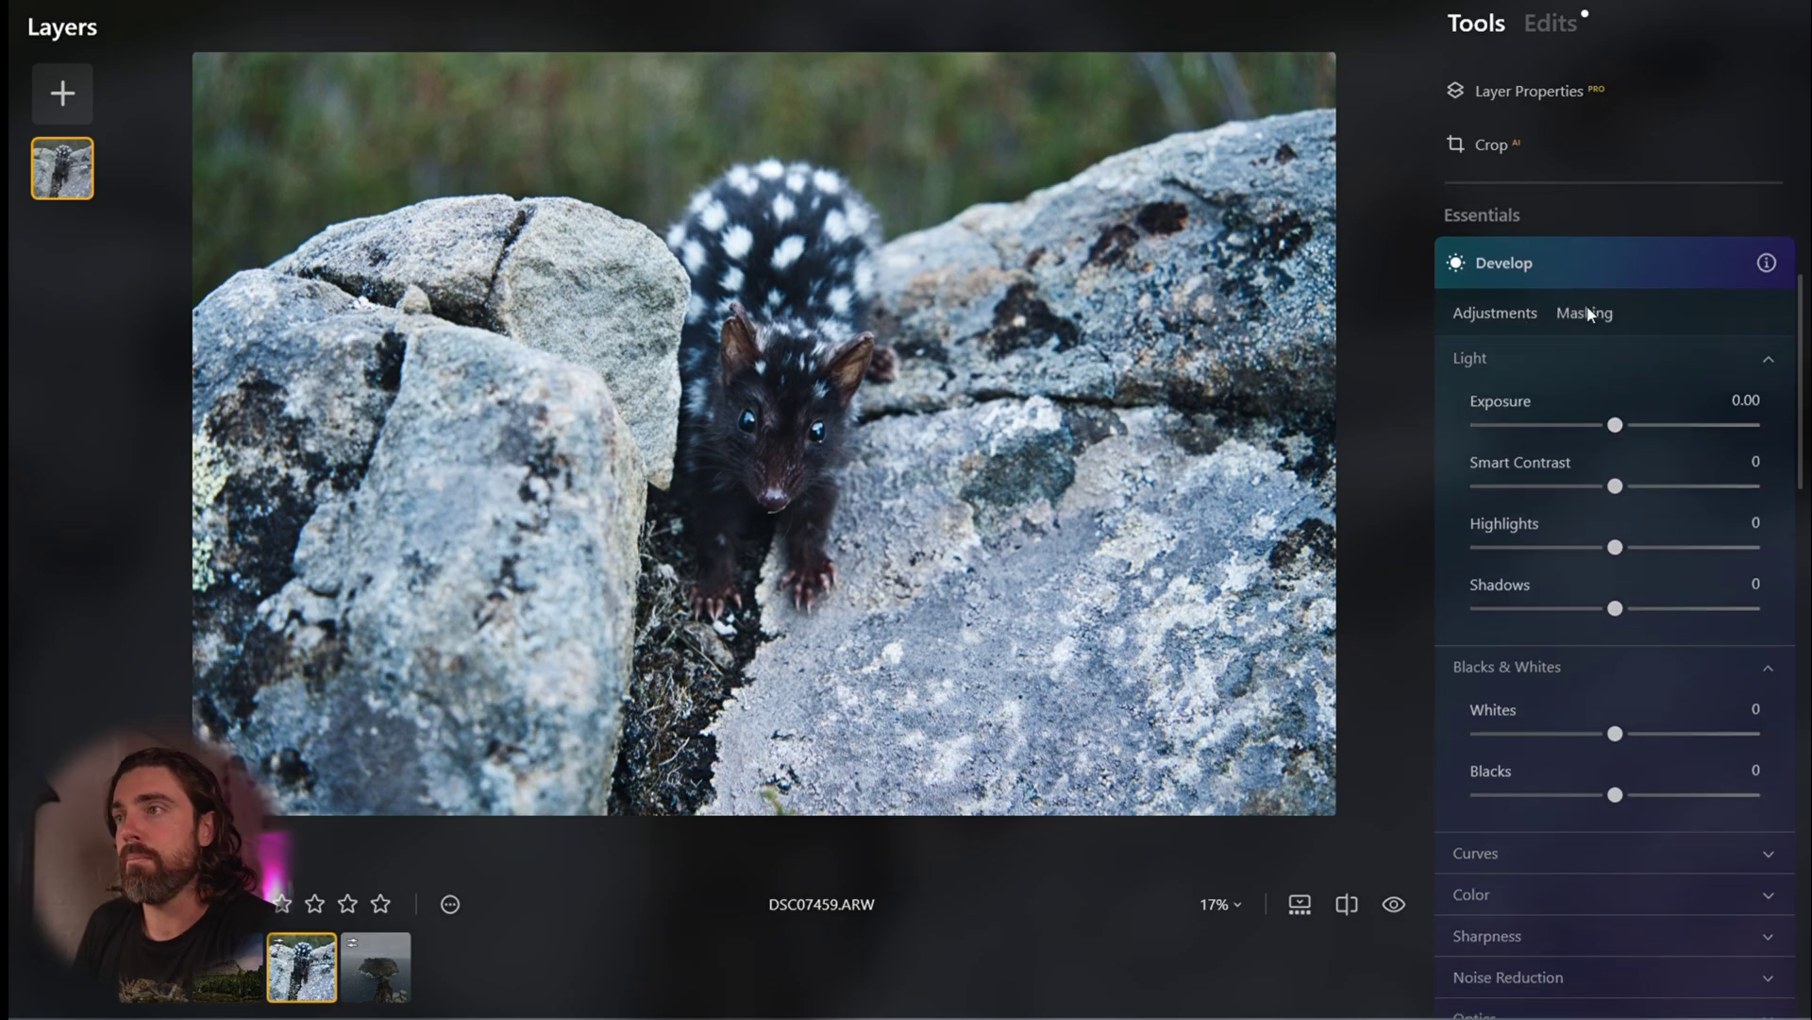
click(1585, 313)
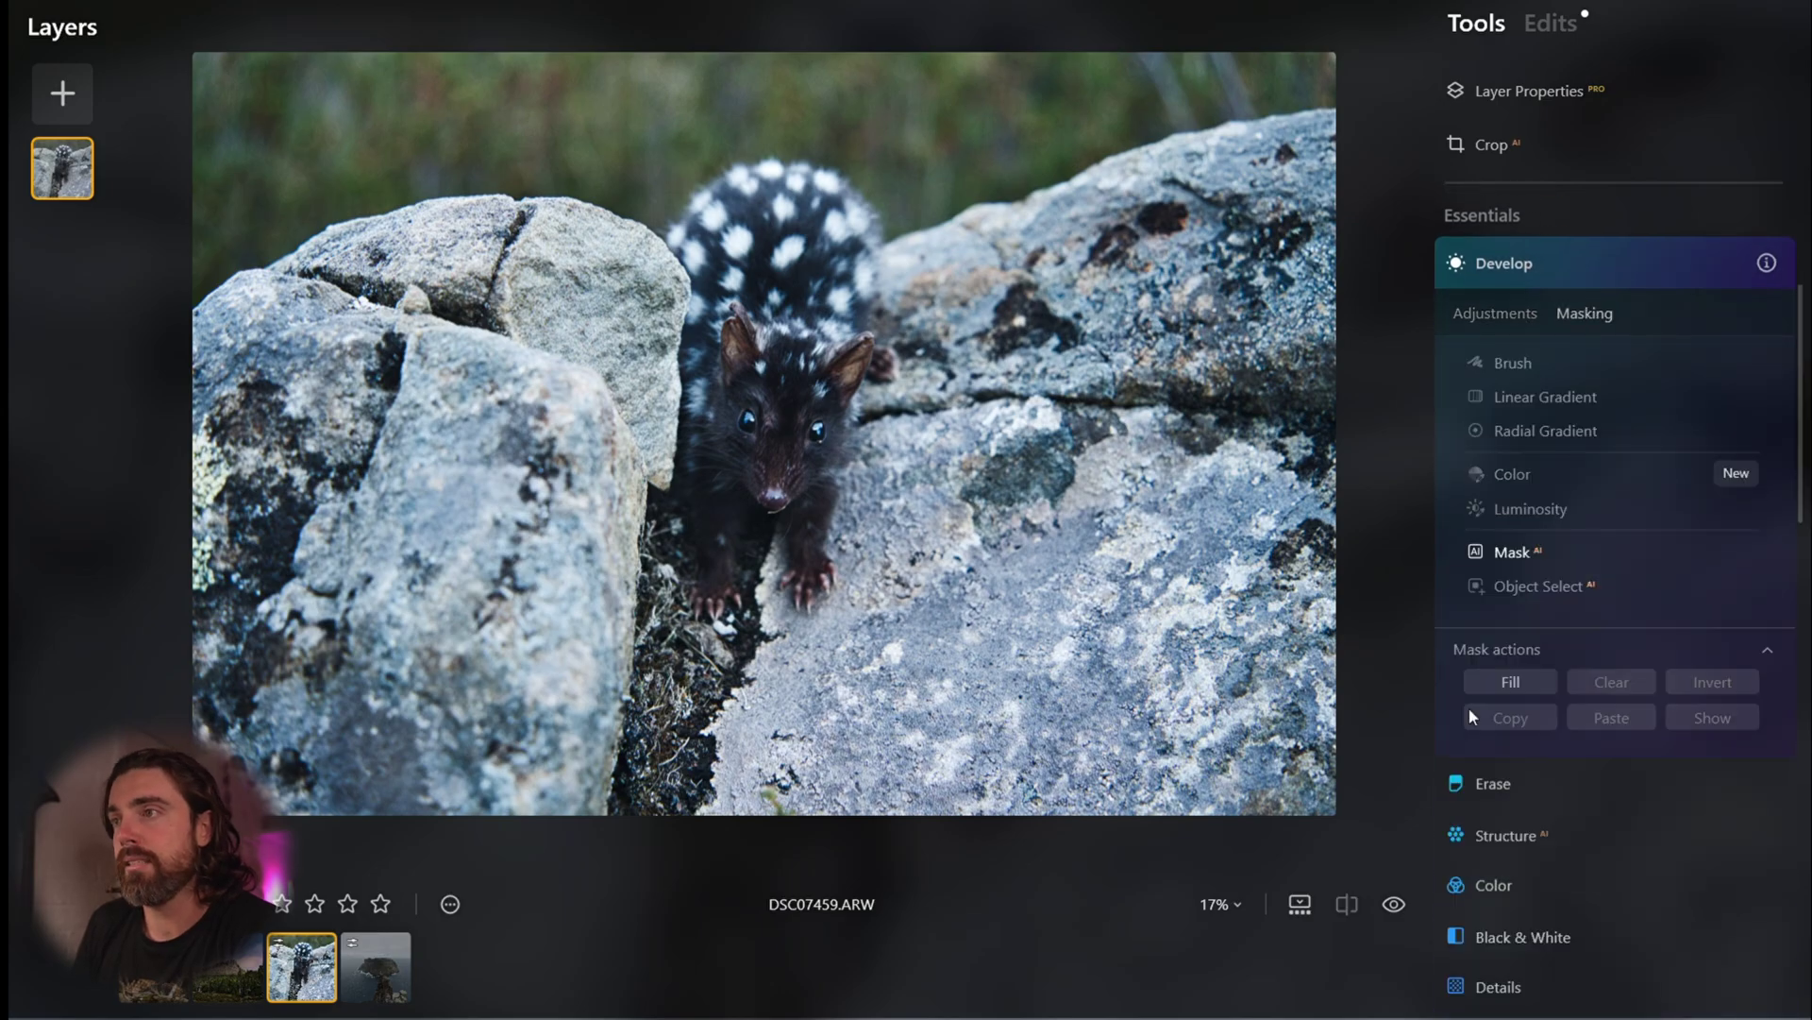
click(1501, 366)
scroll(814, 458, up, 1)
scroll(793, 474, down, 1)
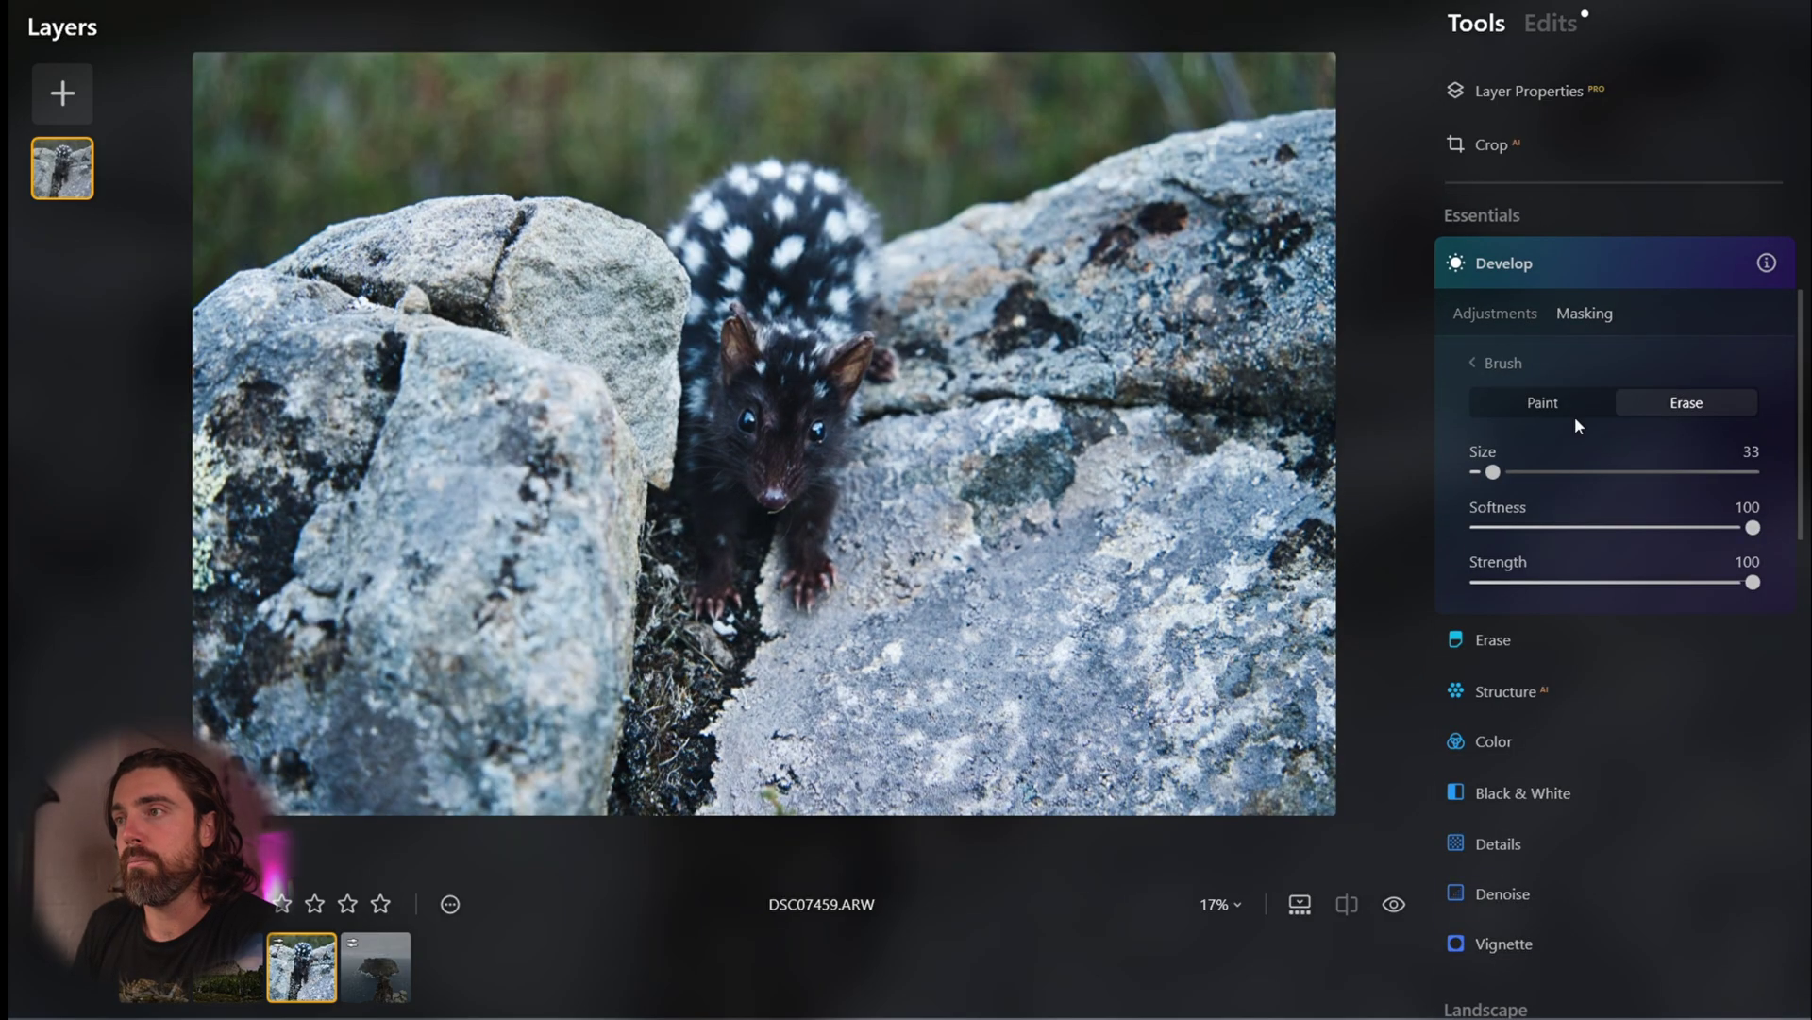
click(1525, 401)
drag(1492, 472, 1536, 472)
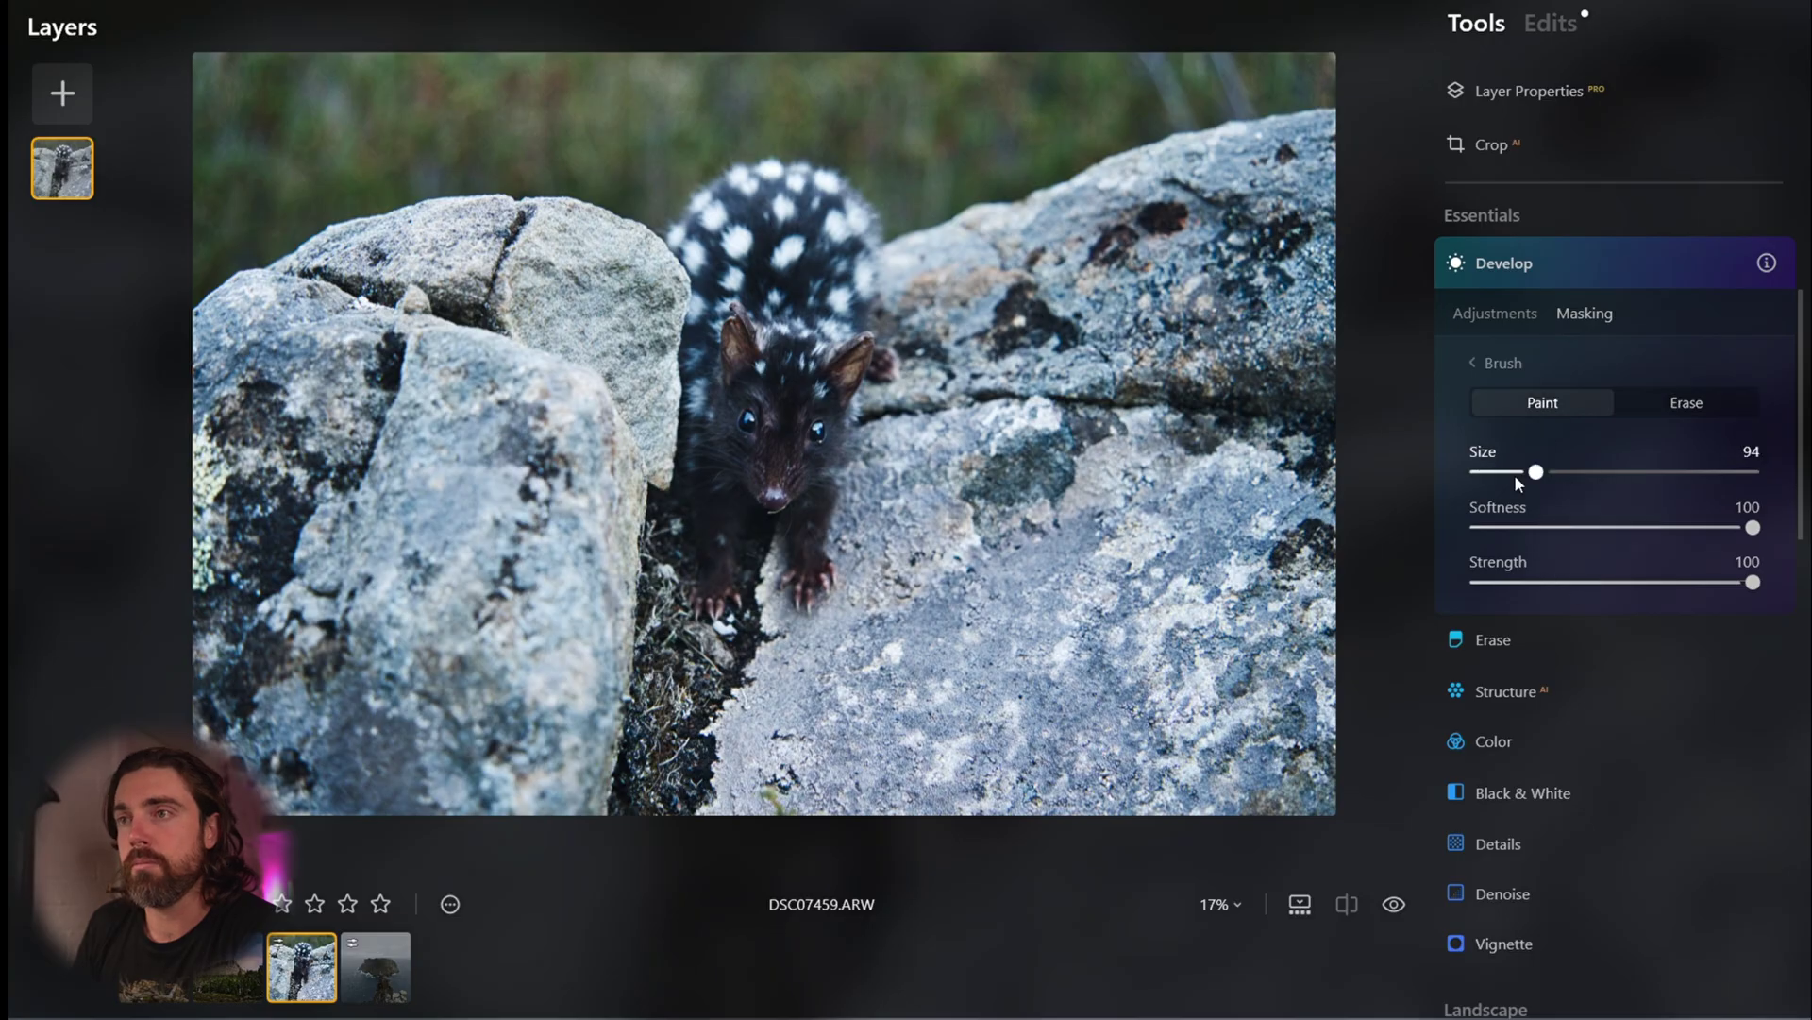
mouse_move(841, 477)
mouse_down()
mouse_move(821, 510)
mouse_move(816, 477)
mouse_move(797, 539)
mouse_move(813, 372)
mouse_move(825, 414)
mouse_move(818, 457)
mouse_move(789, 355)
mouse_move(789, 469)
mouse_move(786, 280)
mouse_move(829, 416)
mouse_move(837, 271)
mouse_move(806, 335)
mouse_move(841, 530)
mouse_up()
mouse_move(1536, 471)
mouse_down()
mouse_move(1474, 471)
mouse_move(1498, 471)
mouse_up()
mouse_move(829, 591)
mouse_down()
mouse_move(830, 504)
mouse_move(828, 596)
mouse_move(733, 529)
mouse_move(729, 502)
mouse_move(731, 563)
mouse_move(783, 515)
mouse_move(771, 569)
mouse_move(781, 515)
mouse_move(793, 583)
mouse_up()
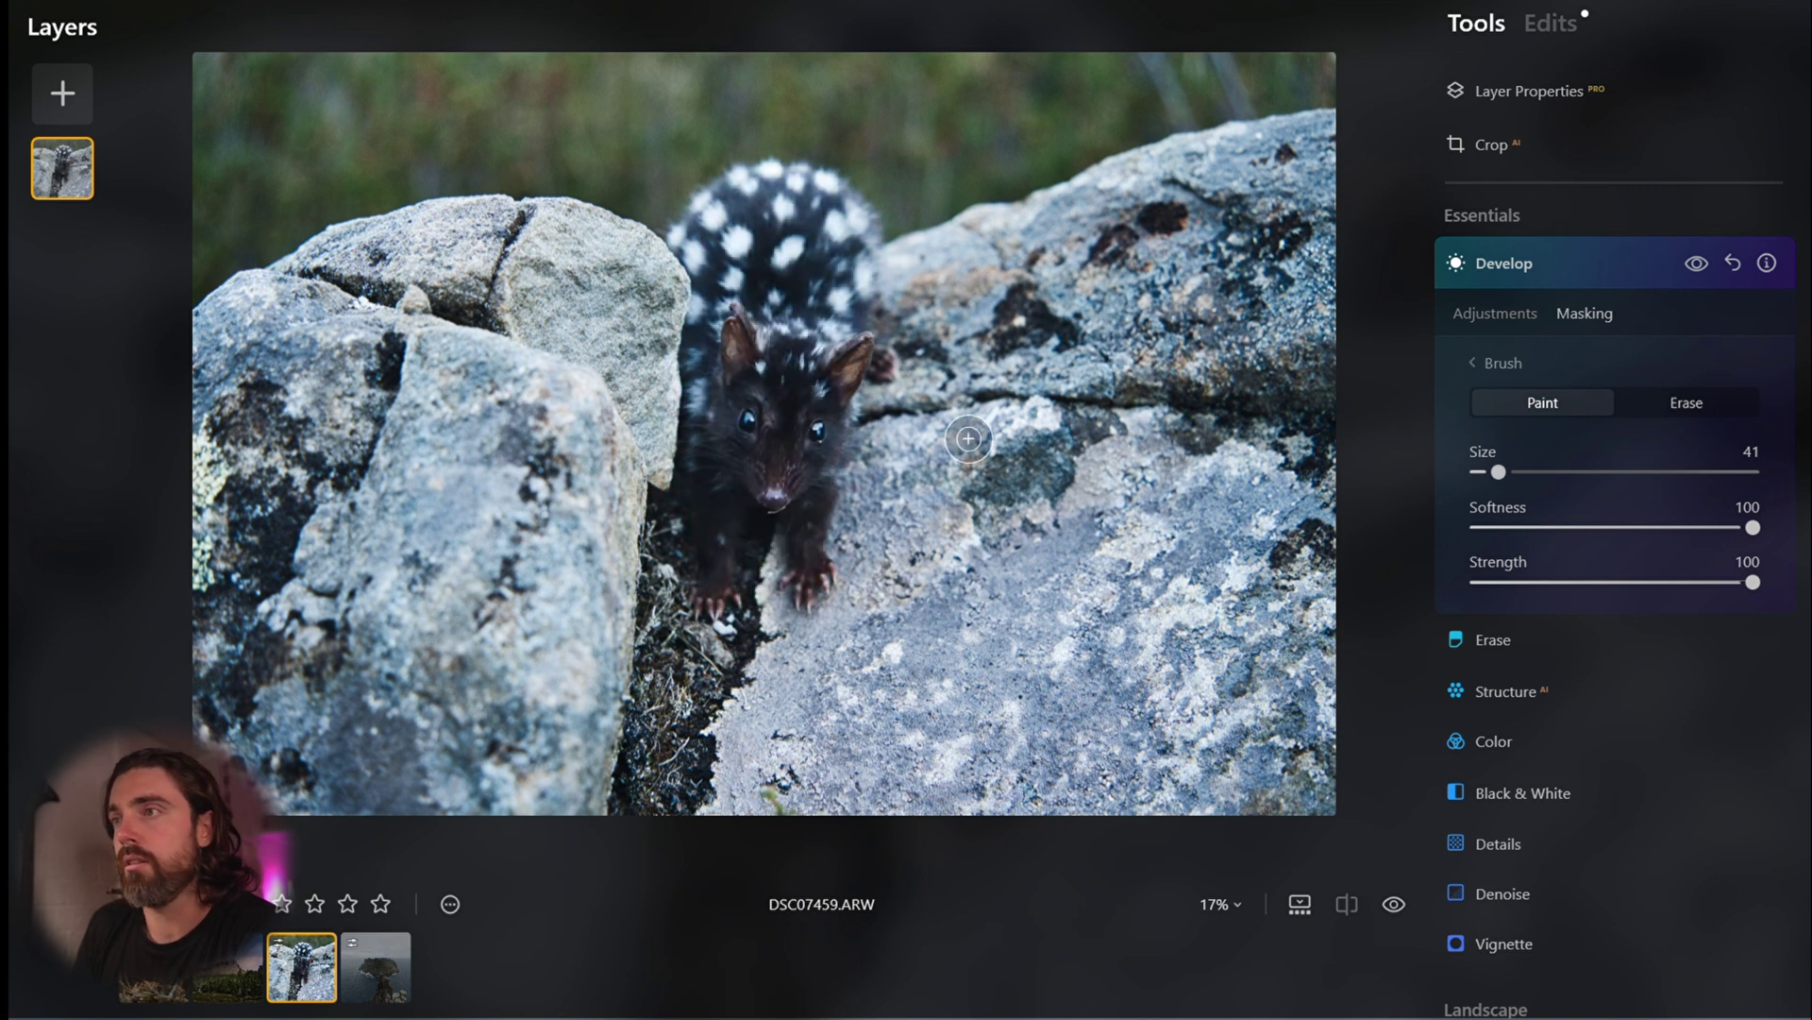
- Set the masked animal's Shadows to 31 and Exposure to 0.65, compare with the original, and close the Develop adjustment
drag(1615, 610, 1657, 614)
drag(1615, 426, 1635, 443)
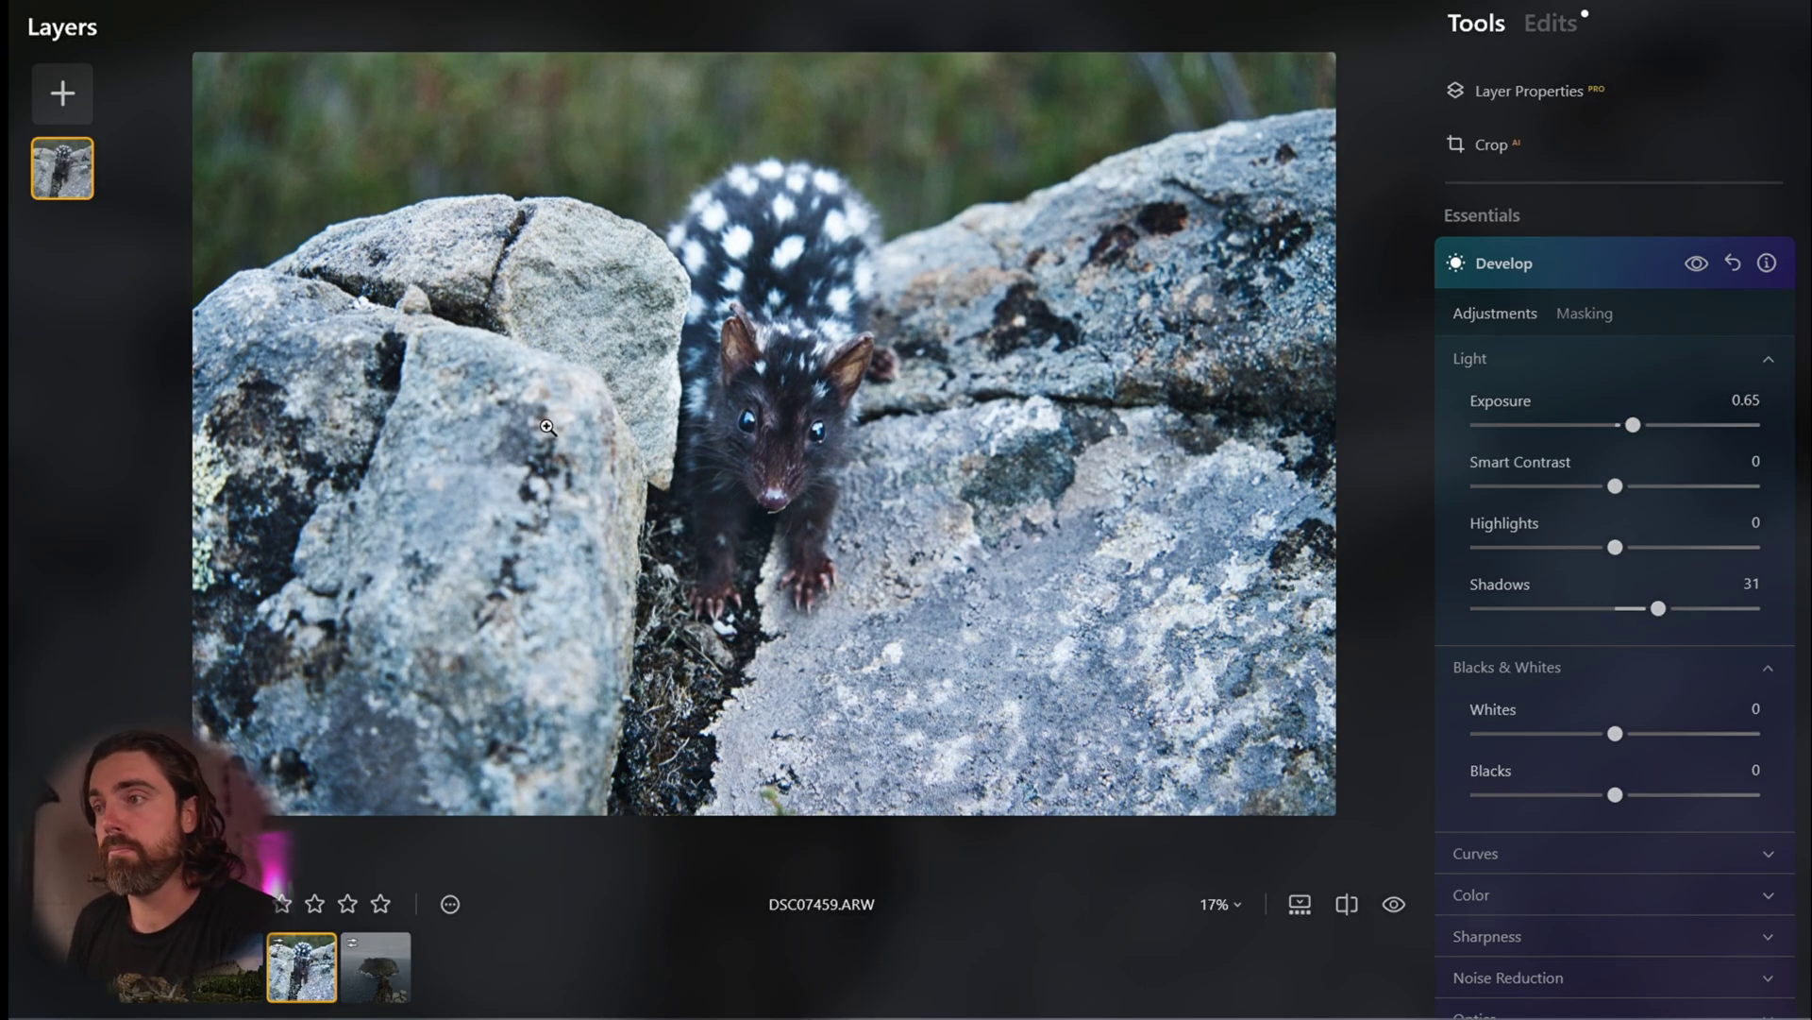
drag(1388, 913, 1388, 914)
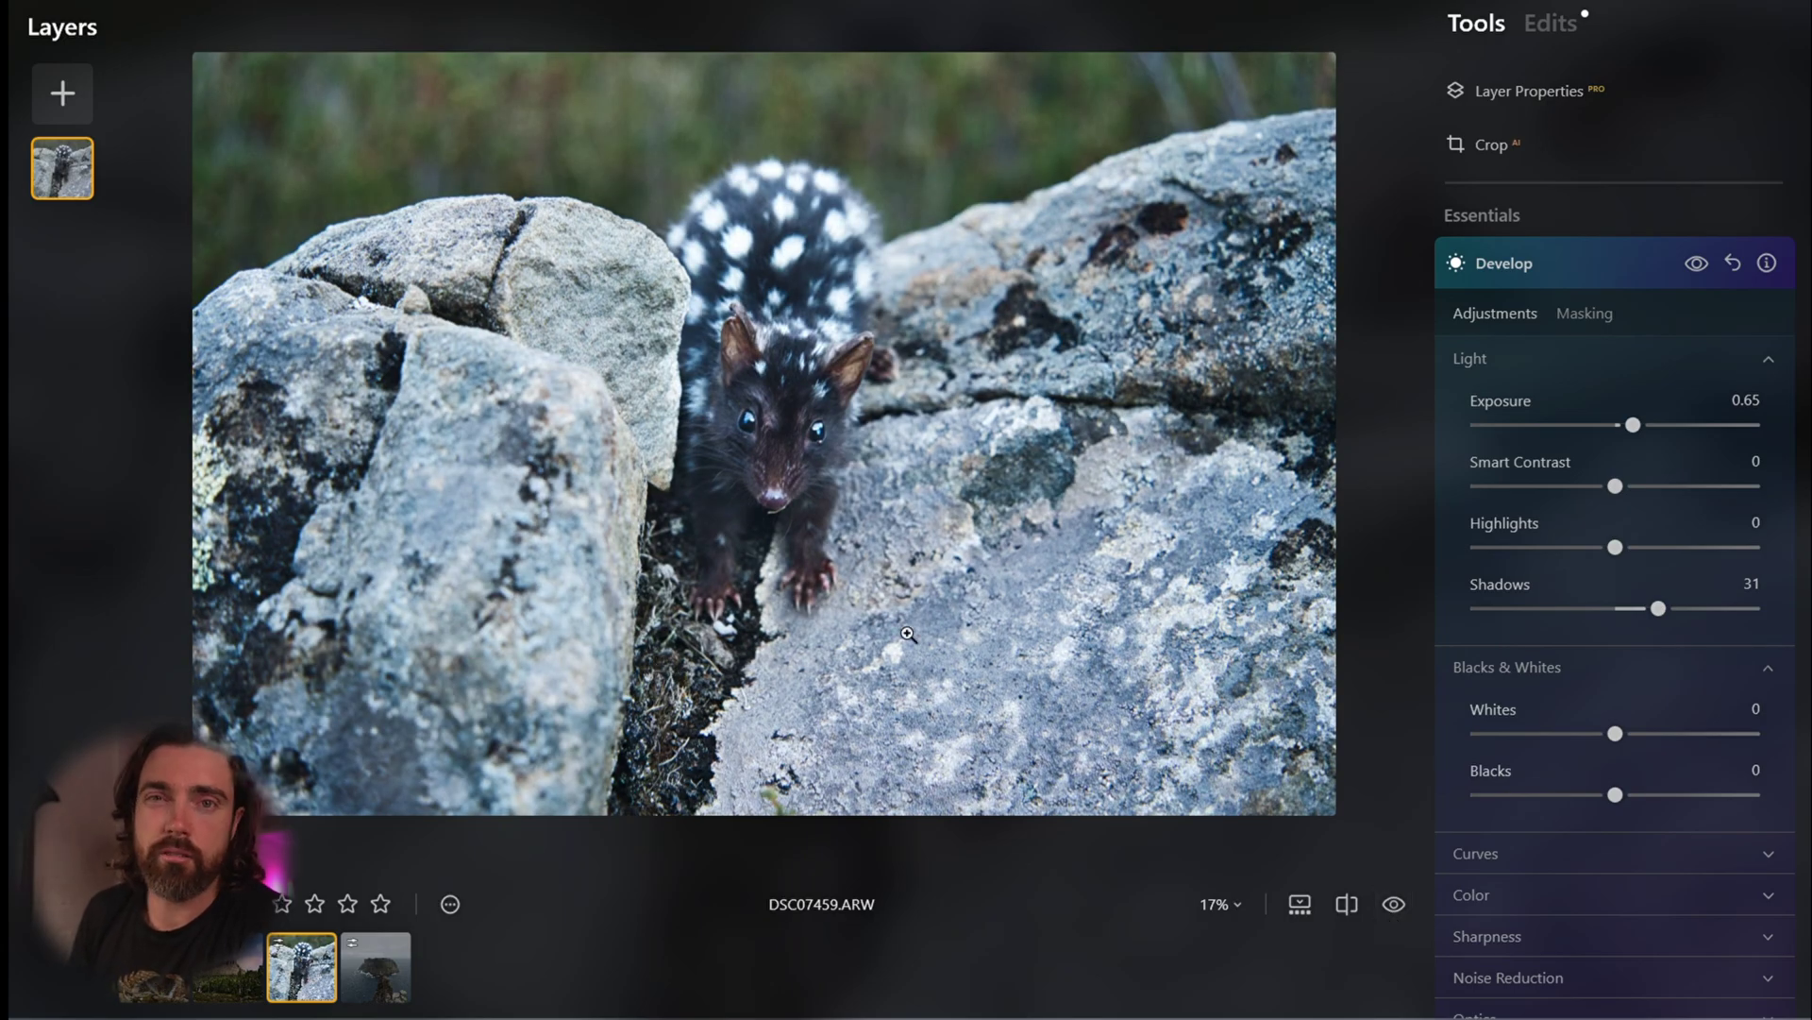
click(1601, 260)
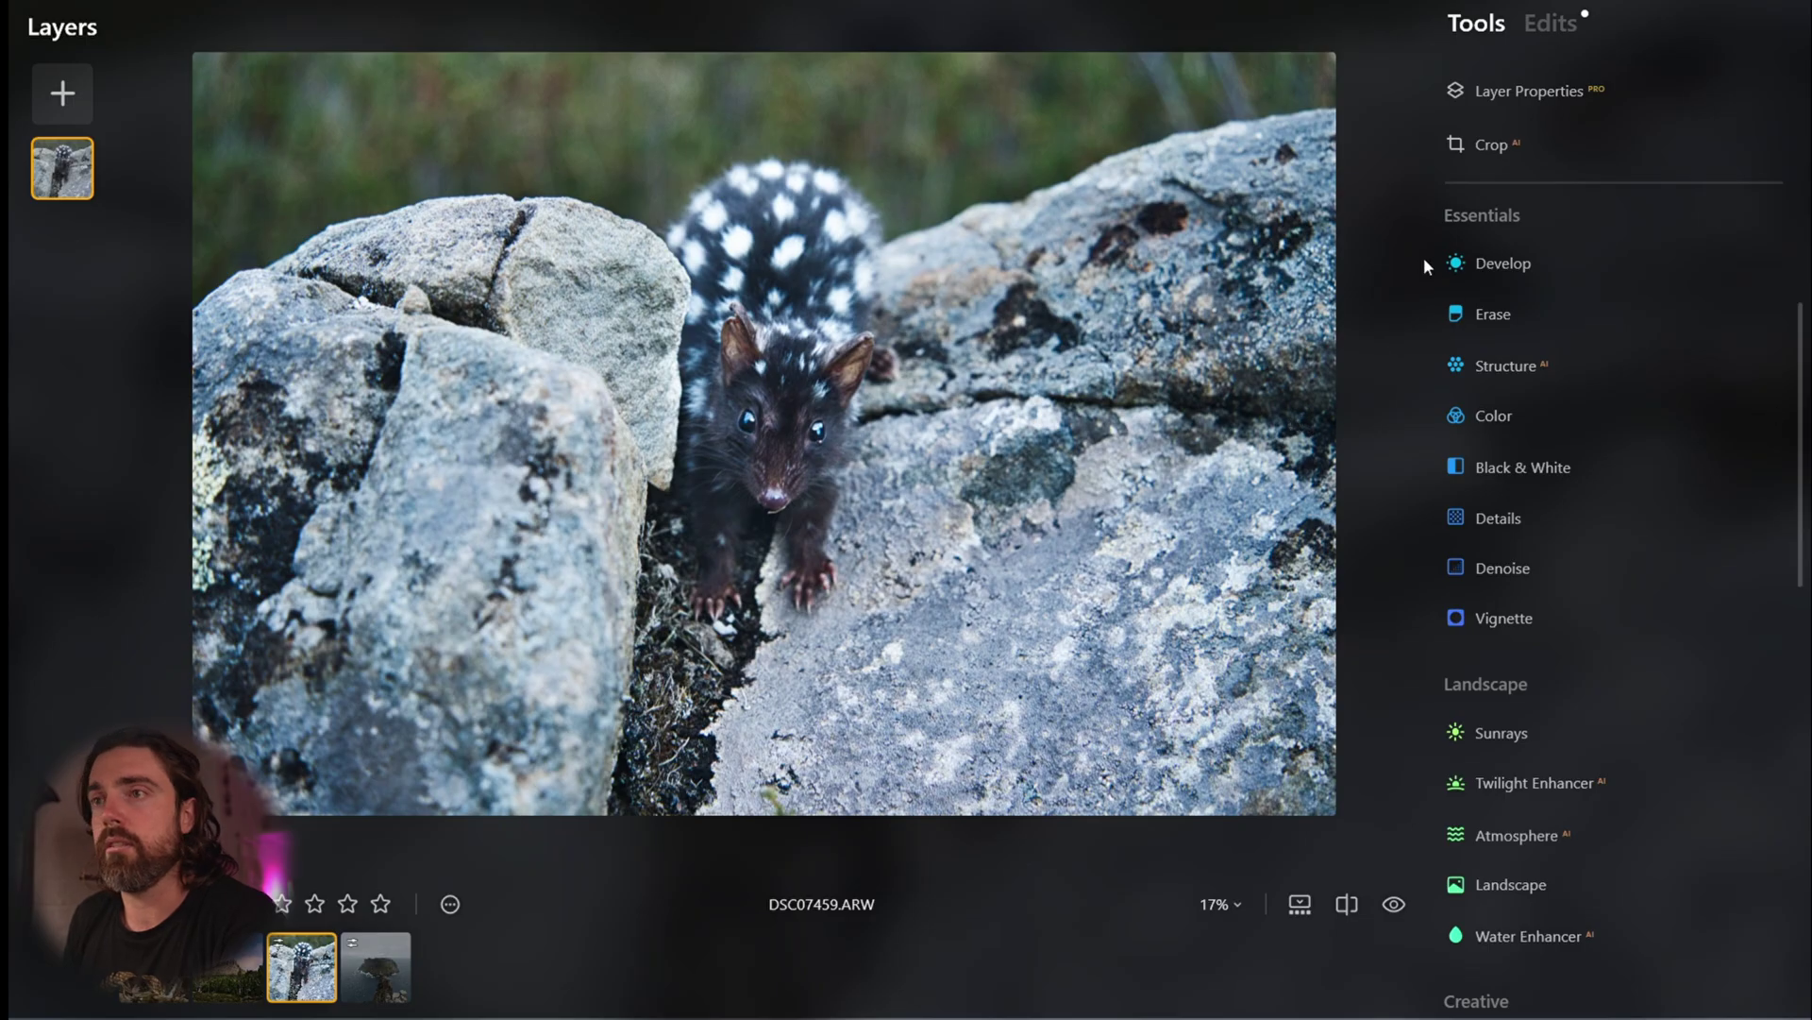
- Apply a Vignette to the photo with an Amount of -9 and close the tool
click(1521, 619)
drag(1614, 767, 1602, 760)
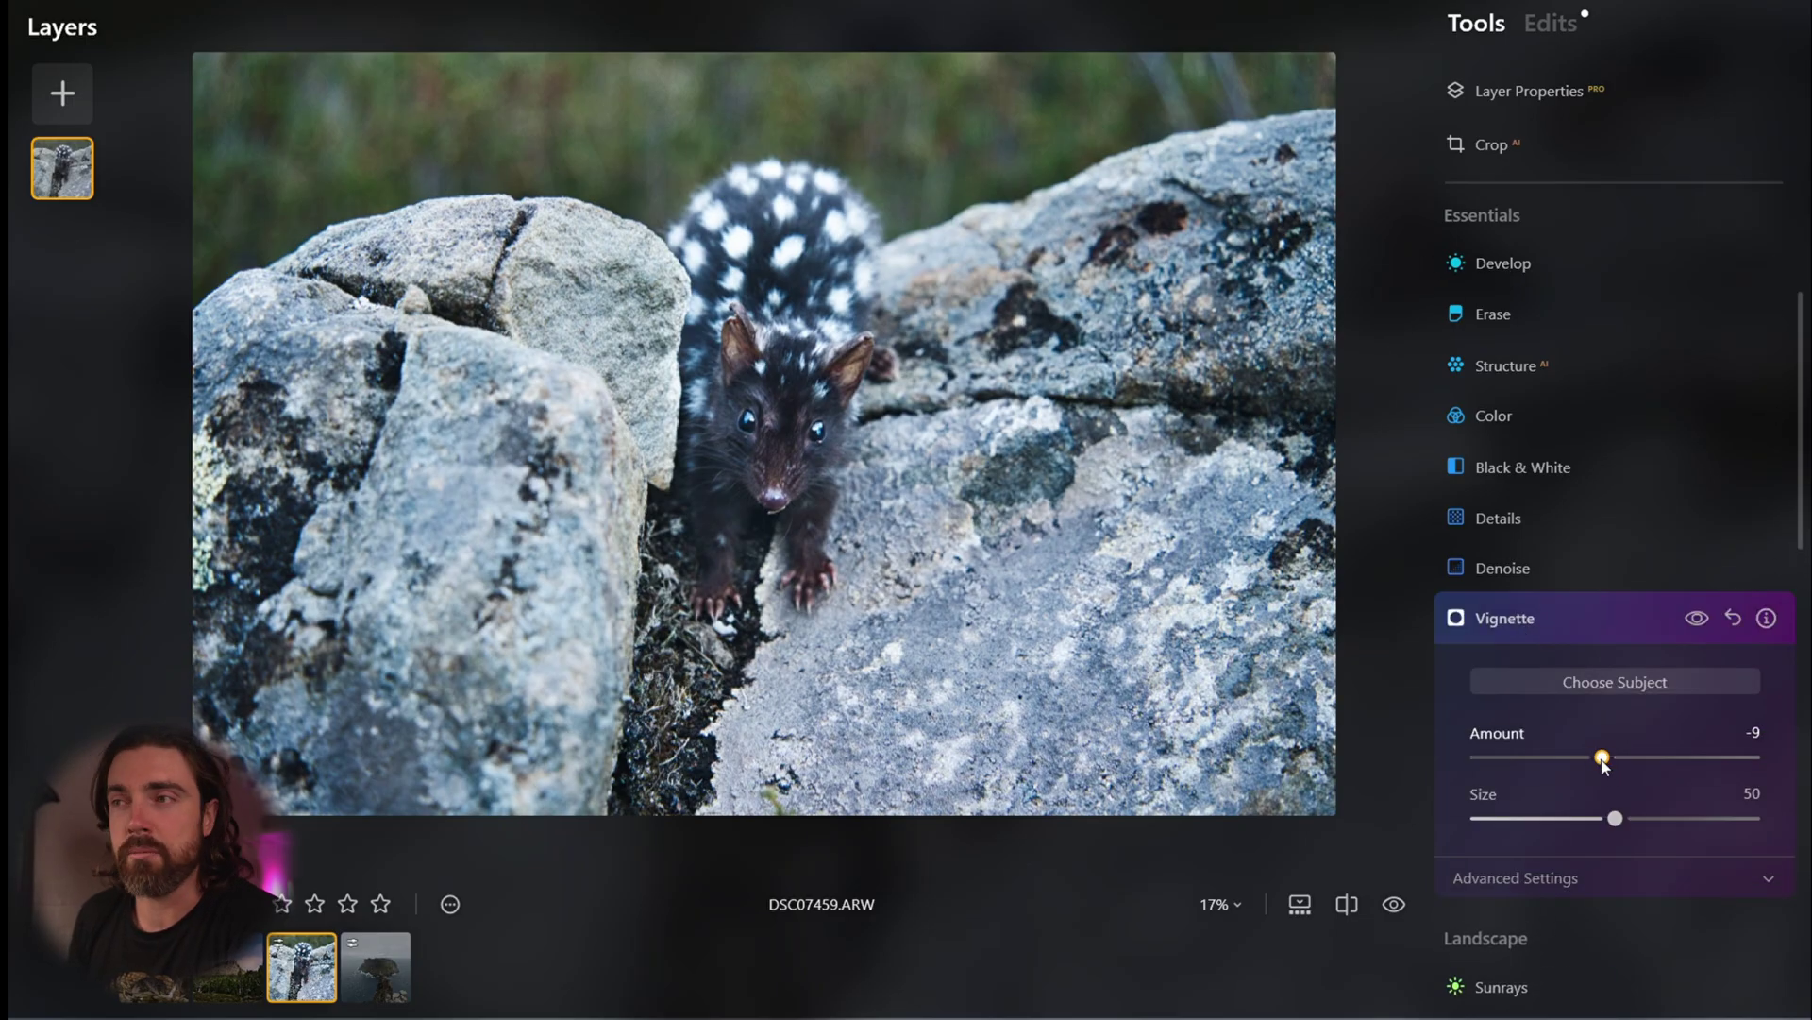
click(1622, 597)
- Start a new Develop adjustment and try the AI masks for Flora and Natural Ground
click(1510, 264)
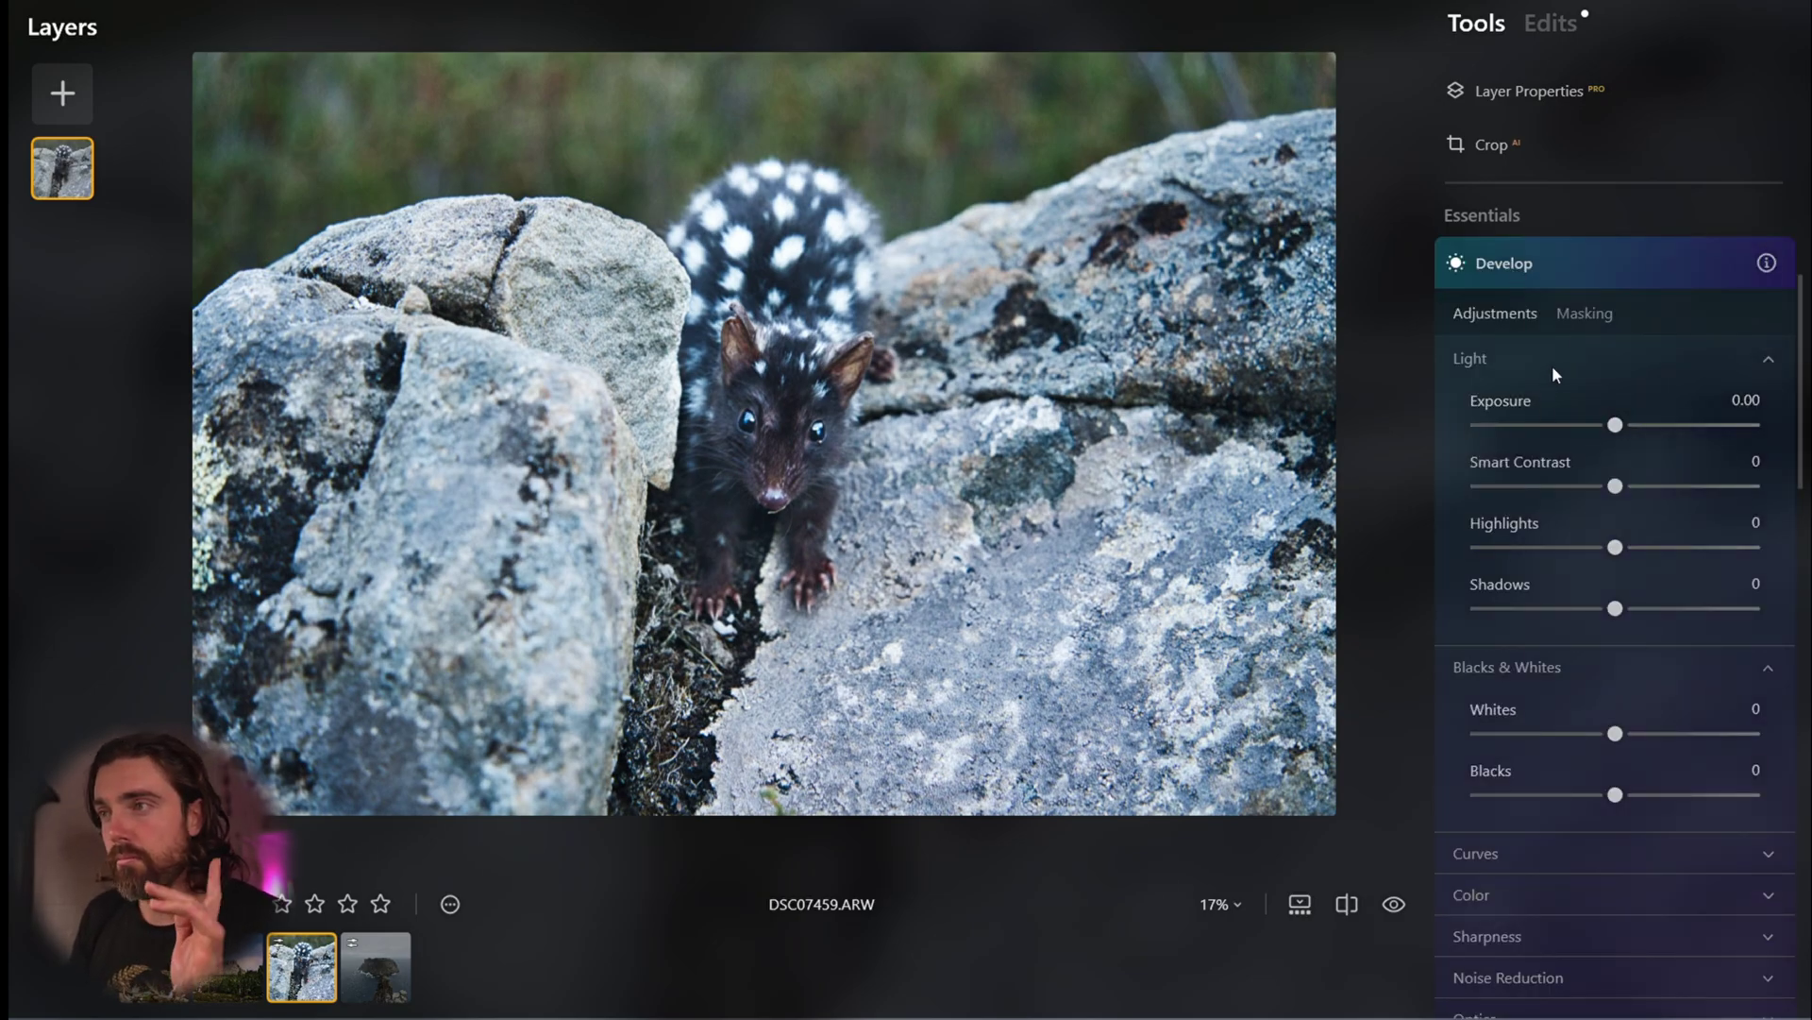
click(1585, 319)
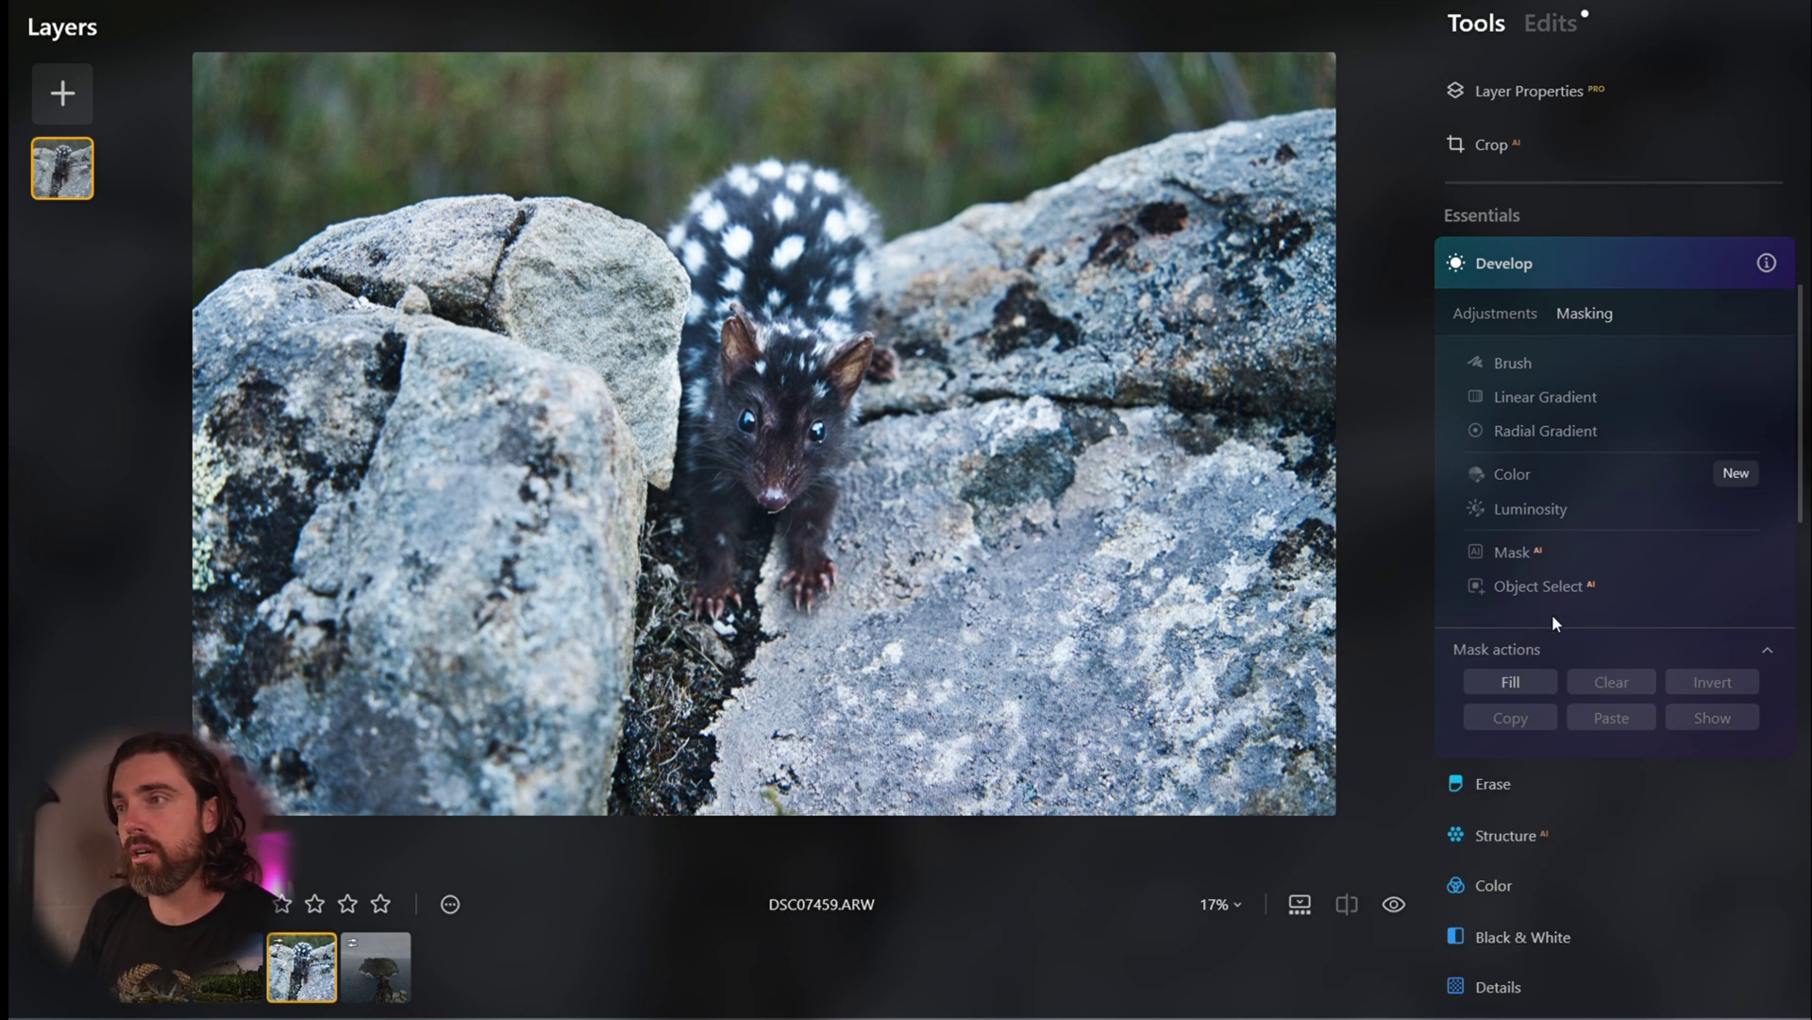
click(1515, 554)
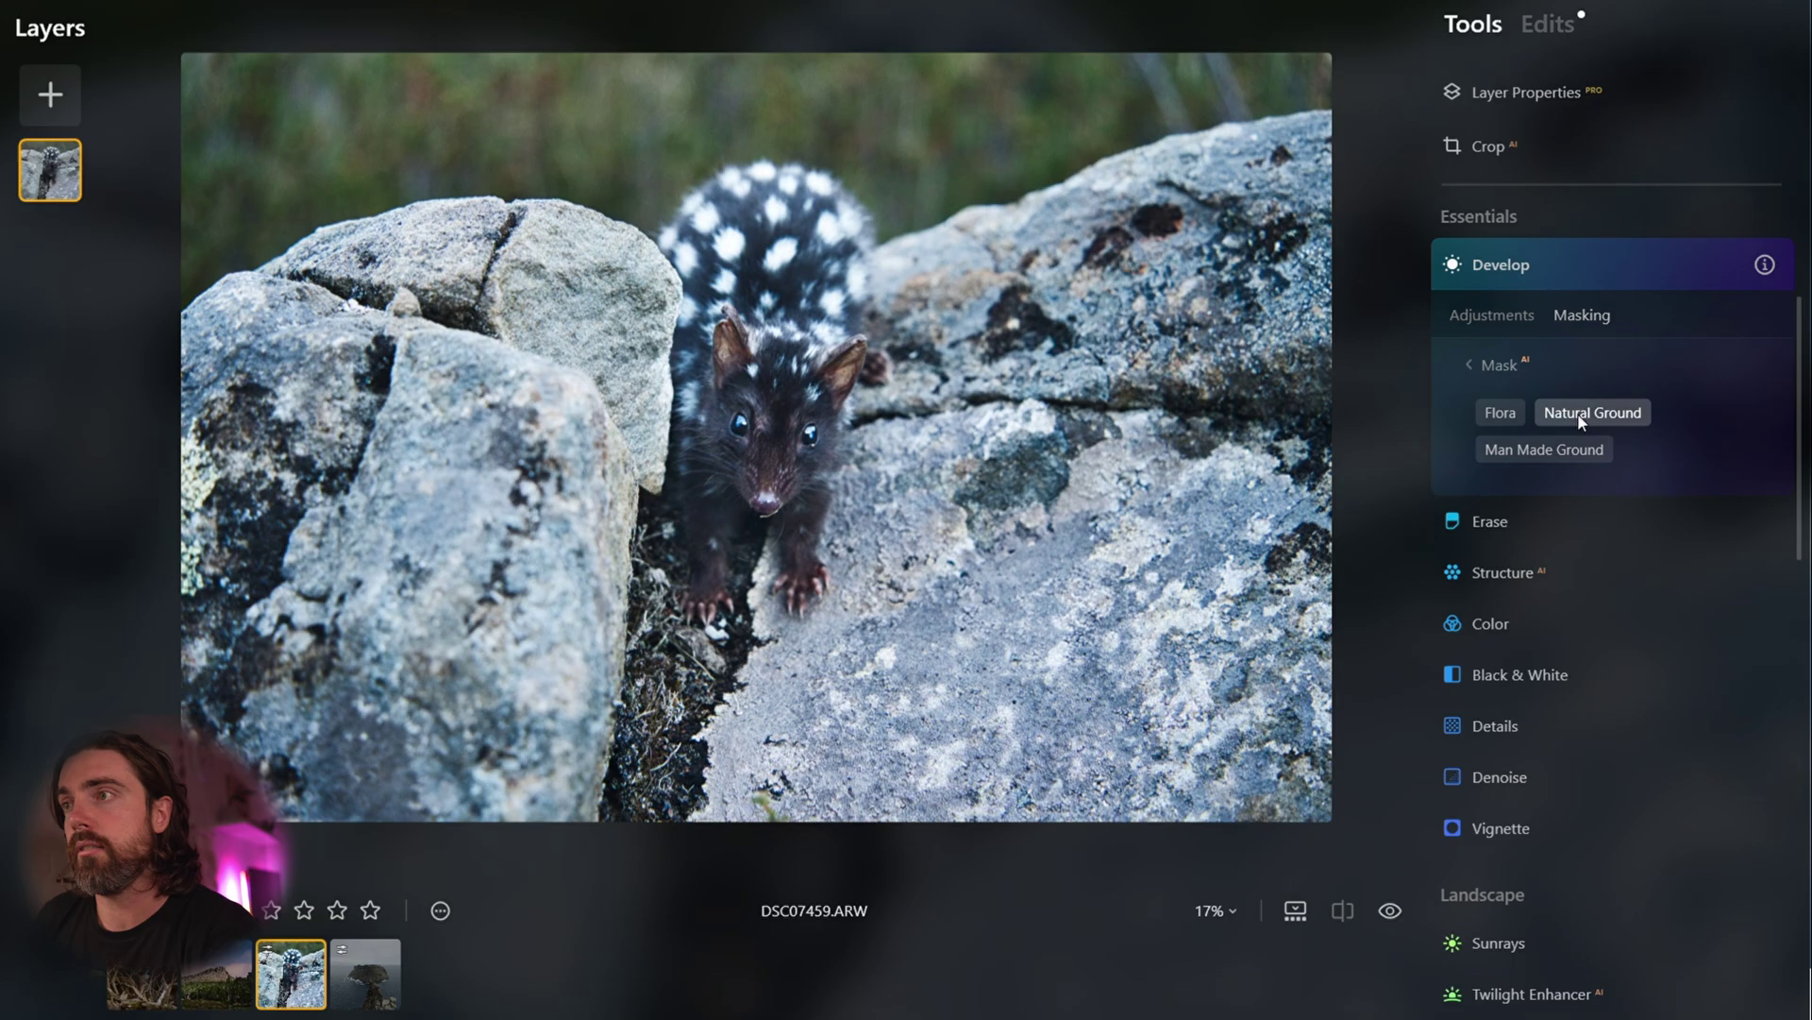
click(1499, 414)
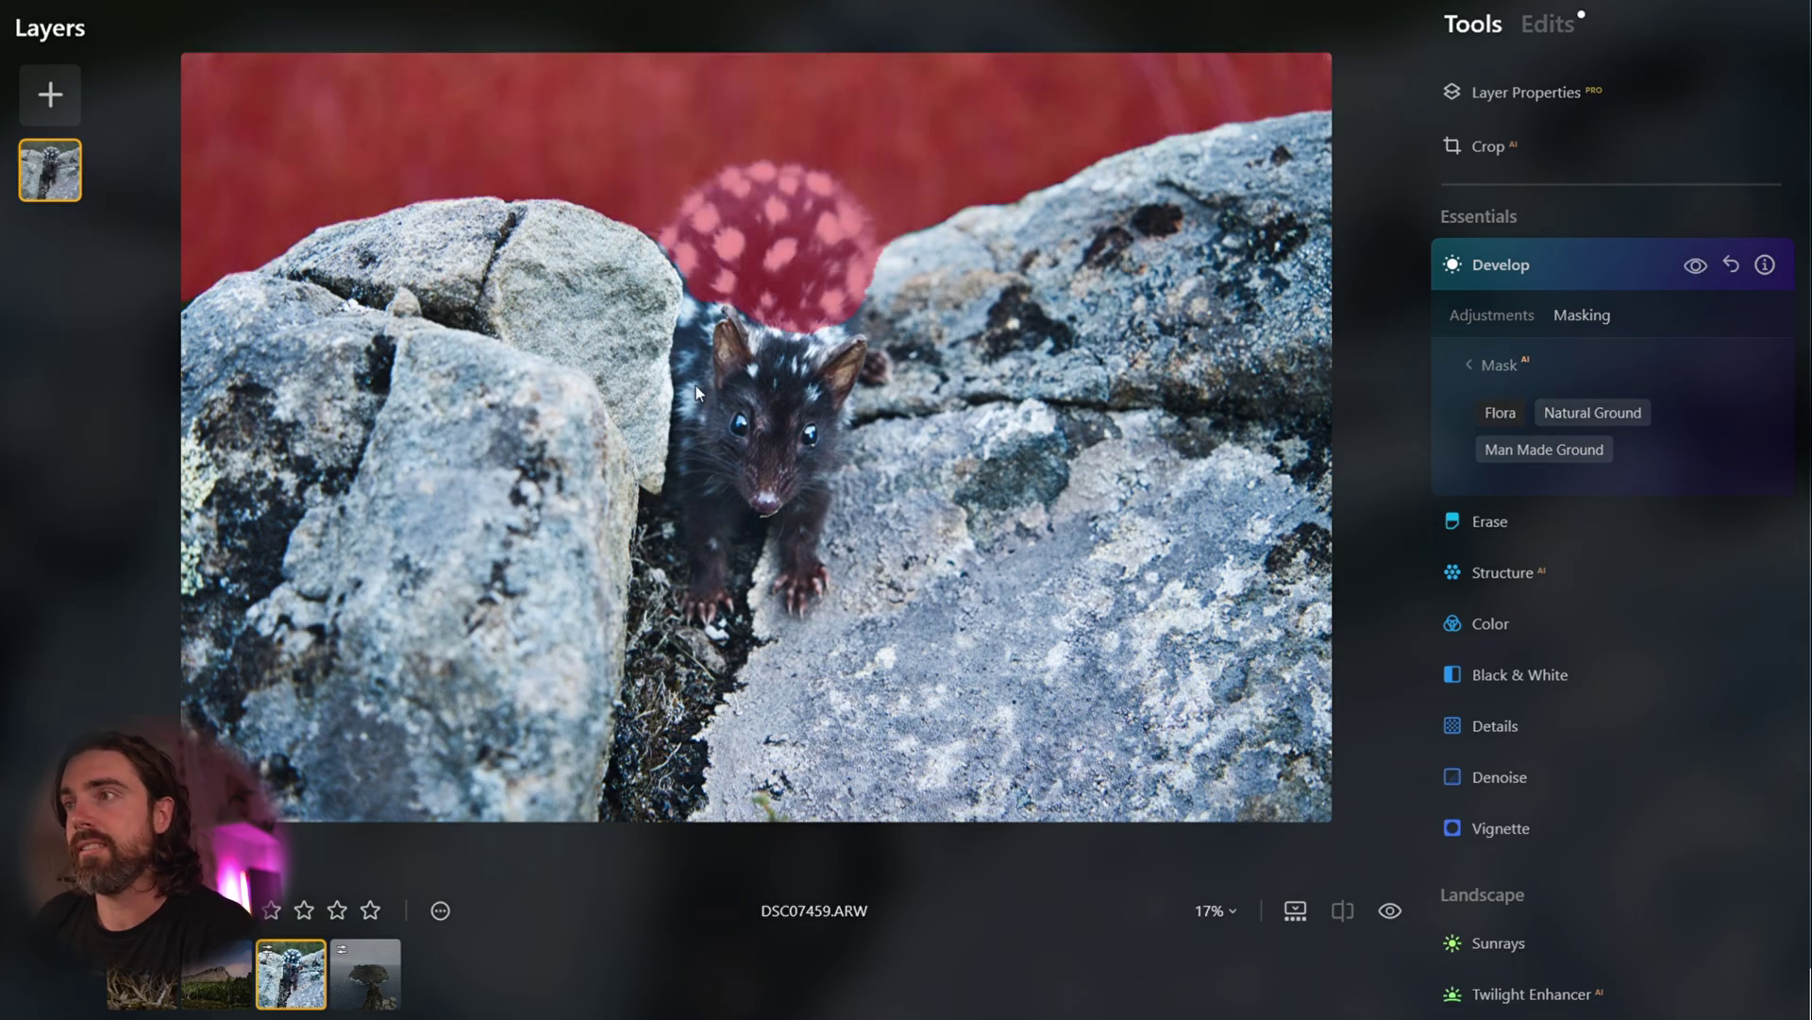
click(1590, 427)
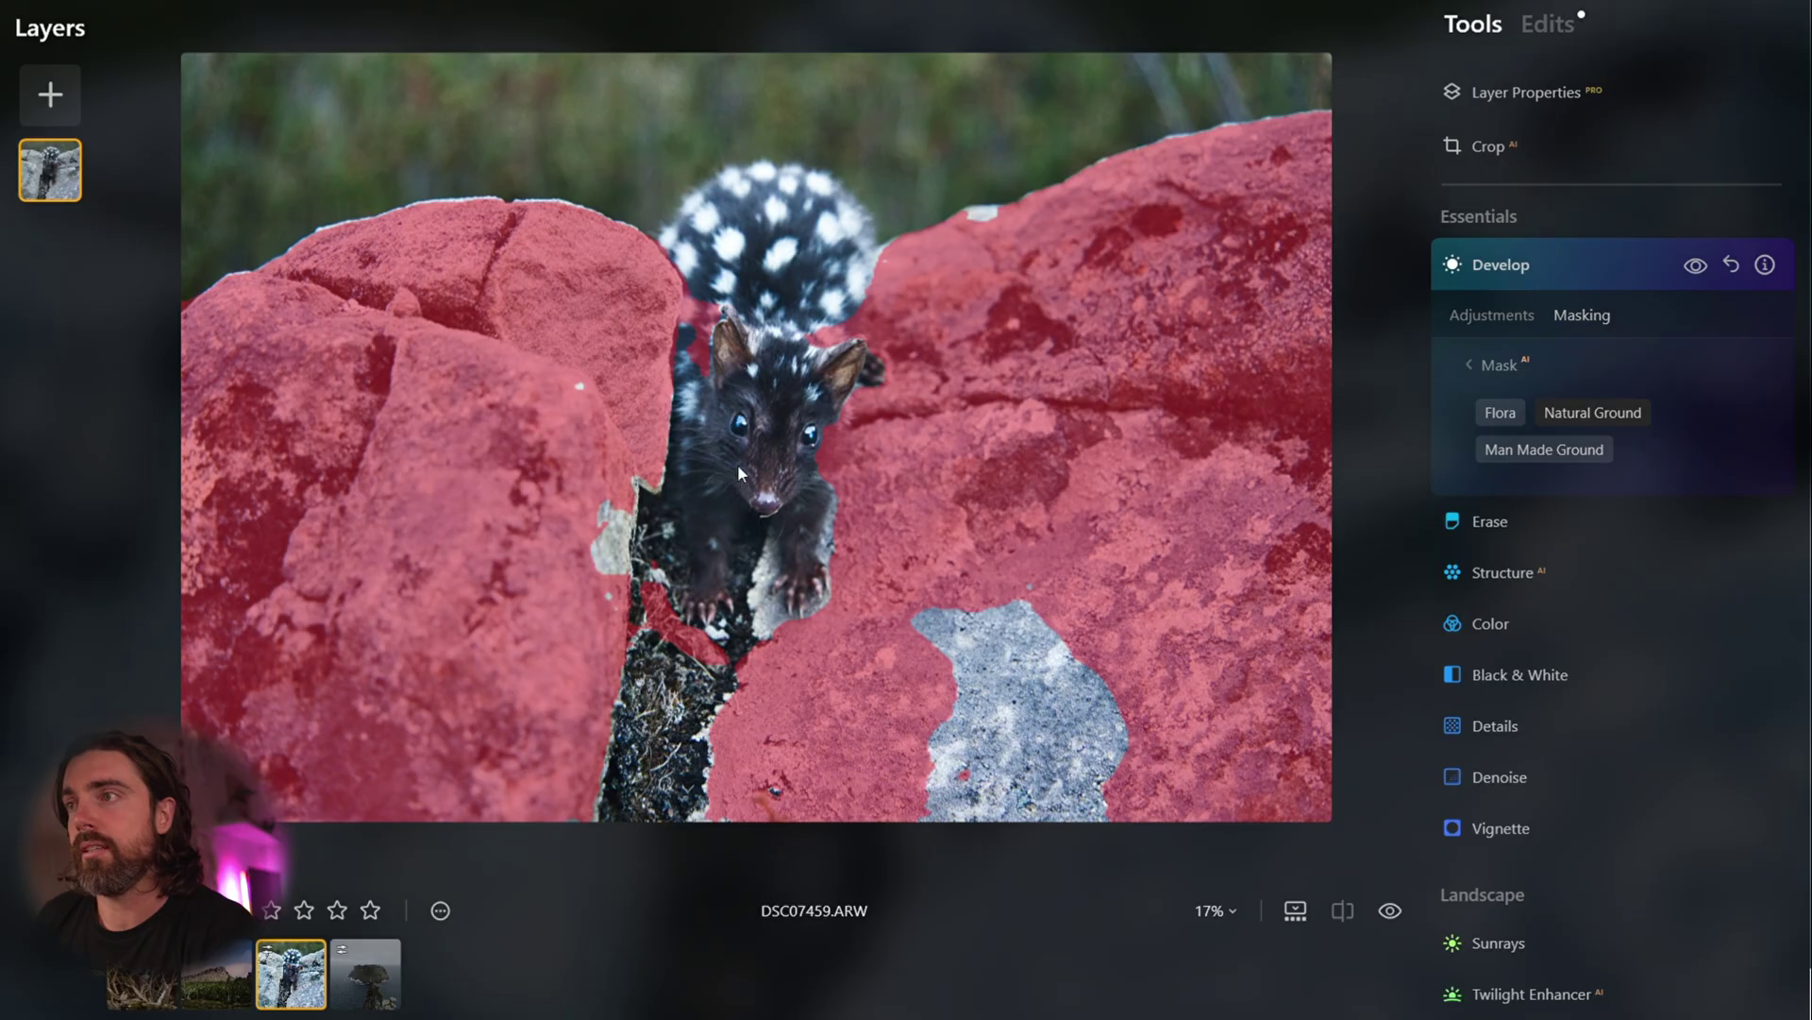
click(1492, 376)
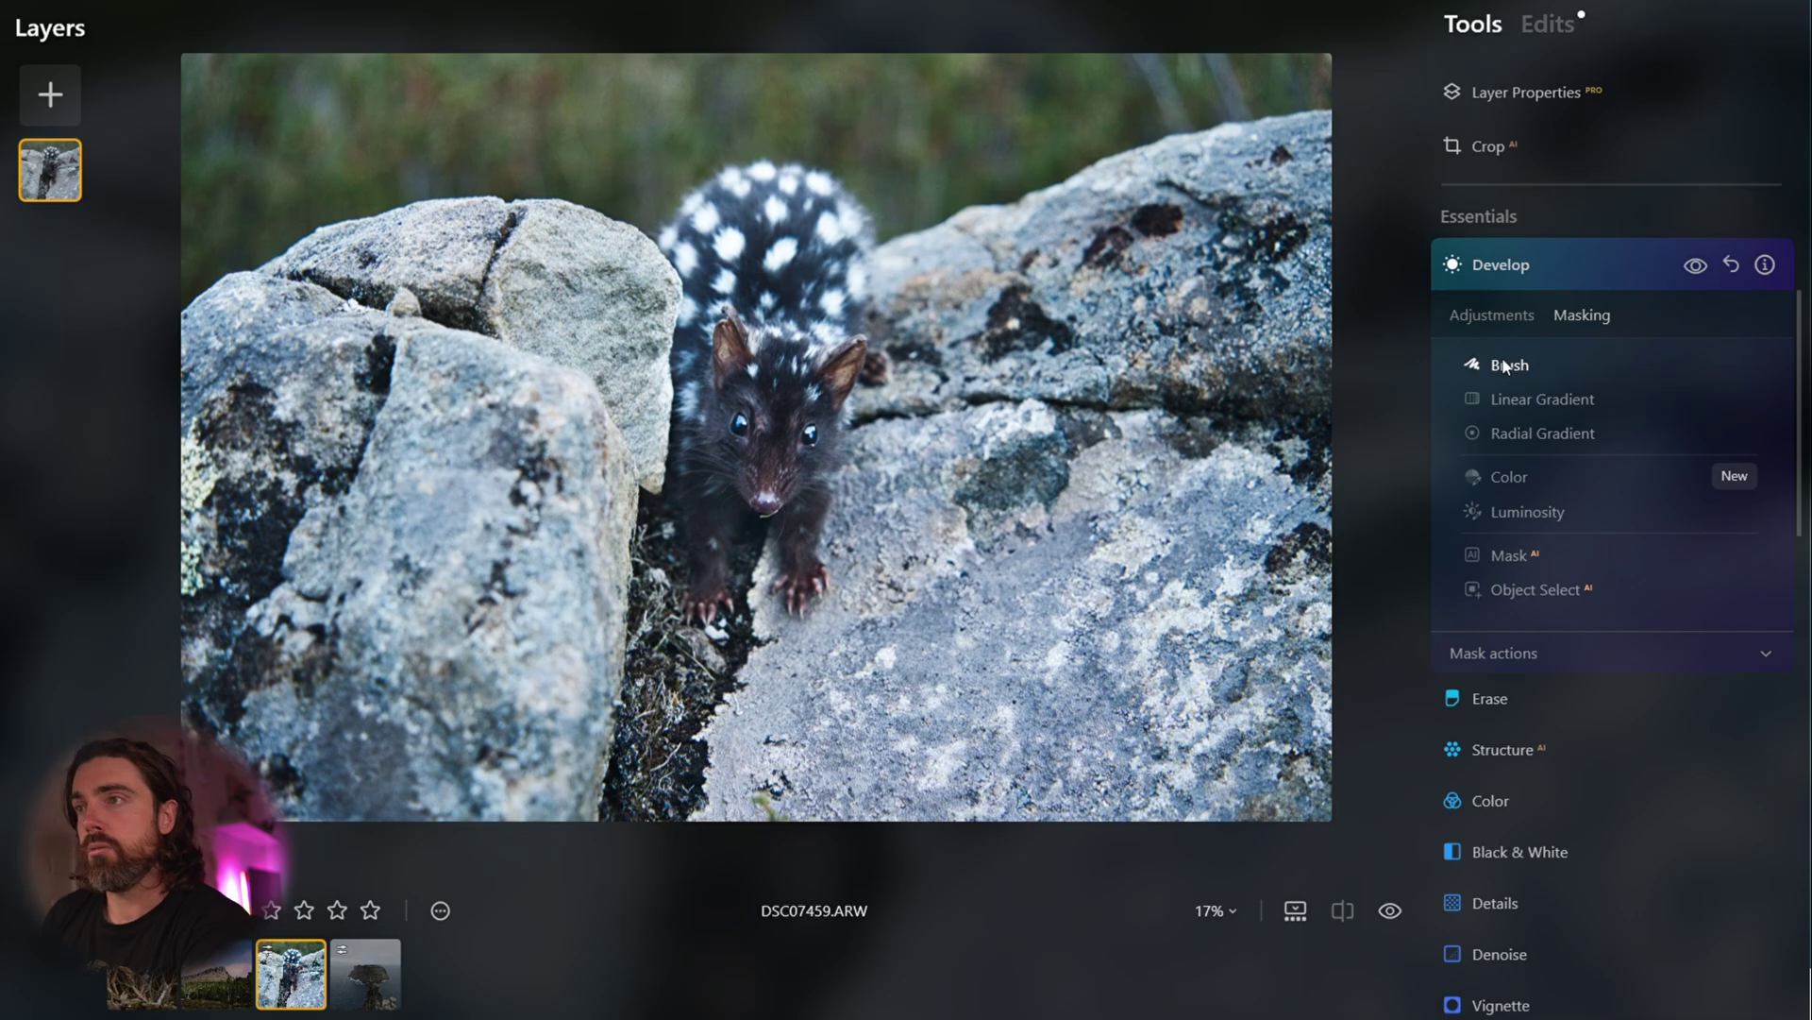
- Paint a mask over the animal from head to front paws with a size 100 brush and invert the mask
click(1508, 365)
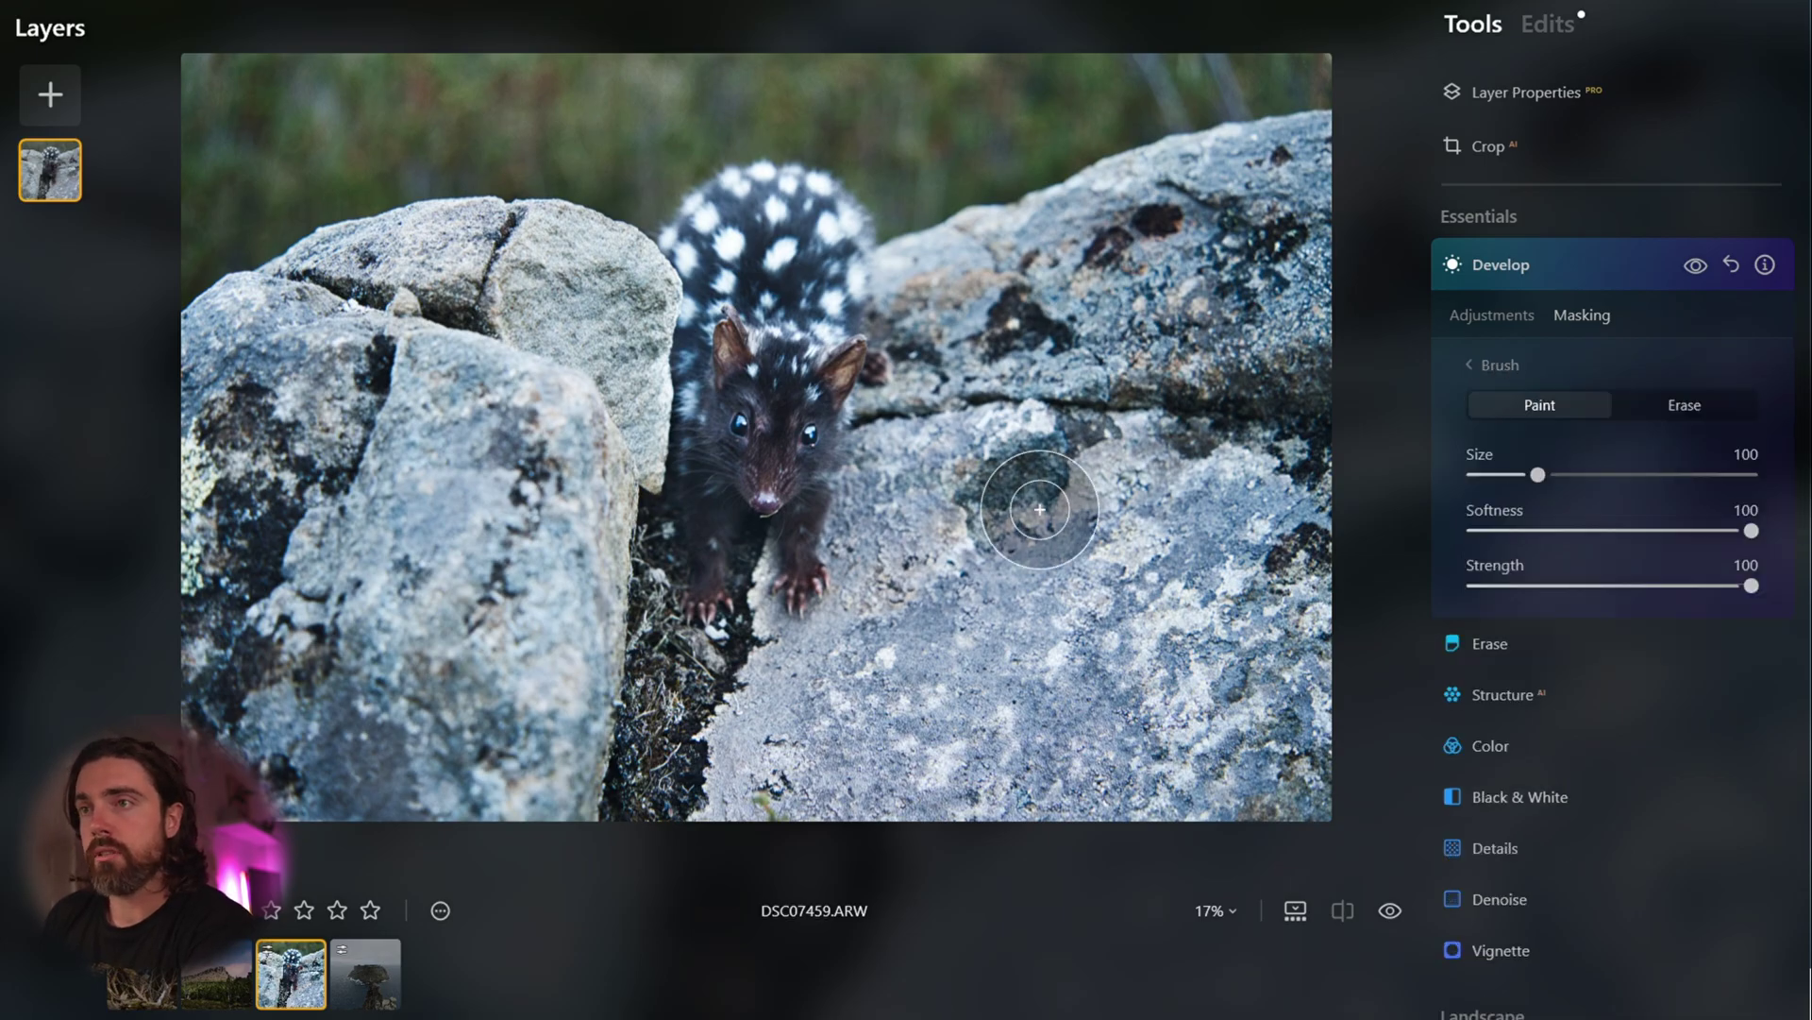
mouse_move(810, 357)
mouse_down()
mouse_move(813, 437)
mouse_move(854, 346)
mouse_move(848, 395)
mouse_move(776, 346)
mouse_move(780, 485)
mouse_move(781, 385)
mouse_move(834, 295)
mouse_move(821, 277)
mouse_move(777, 566)
mouse_move(793, 627)
mouse_up()
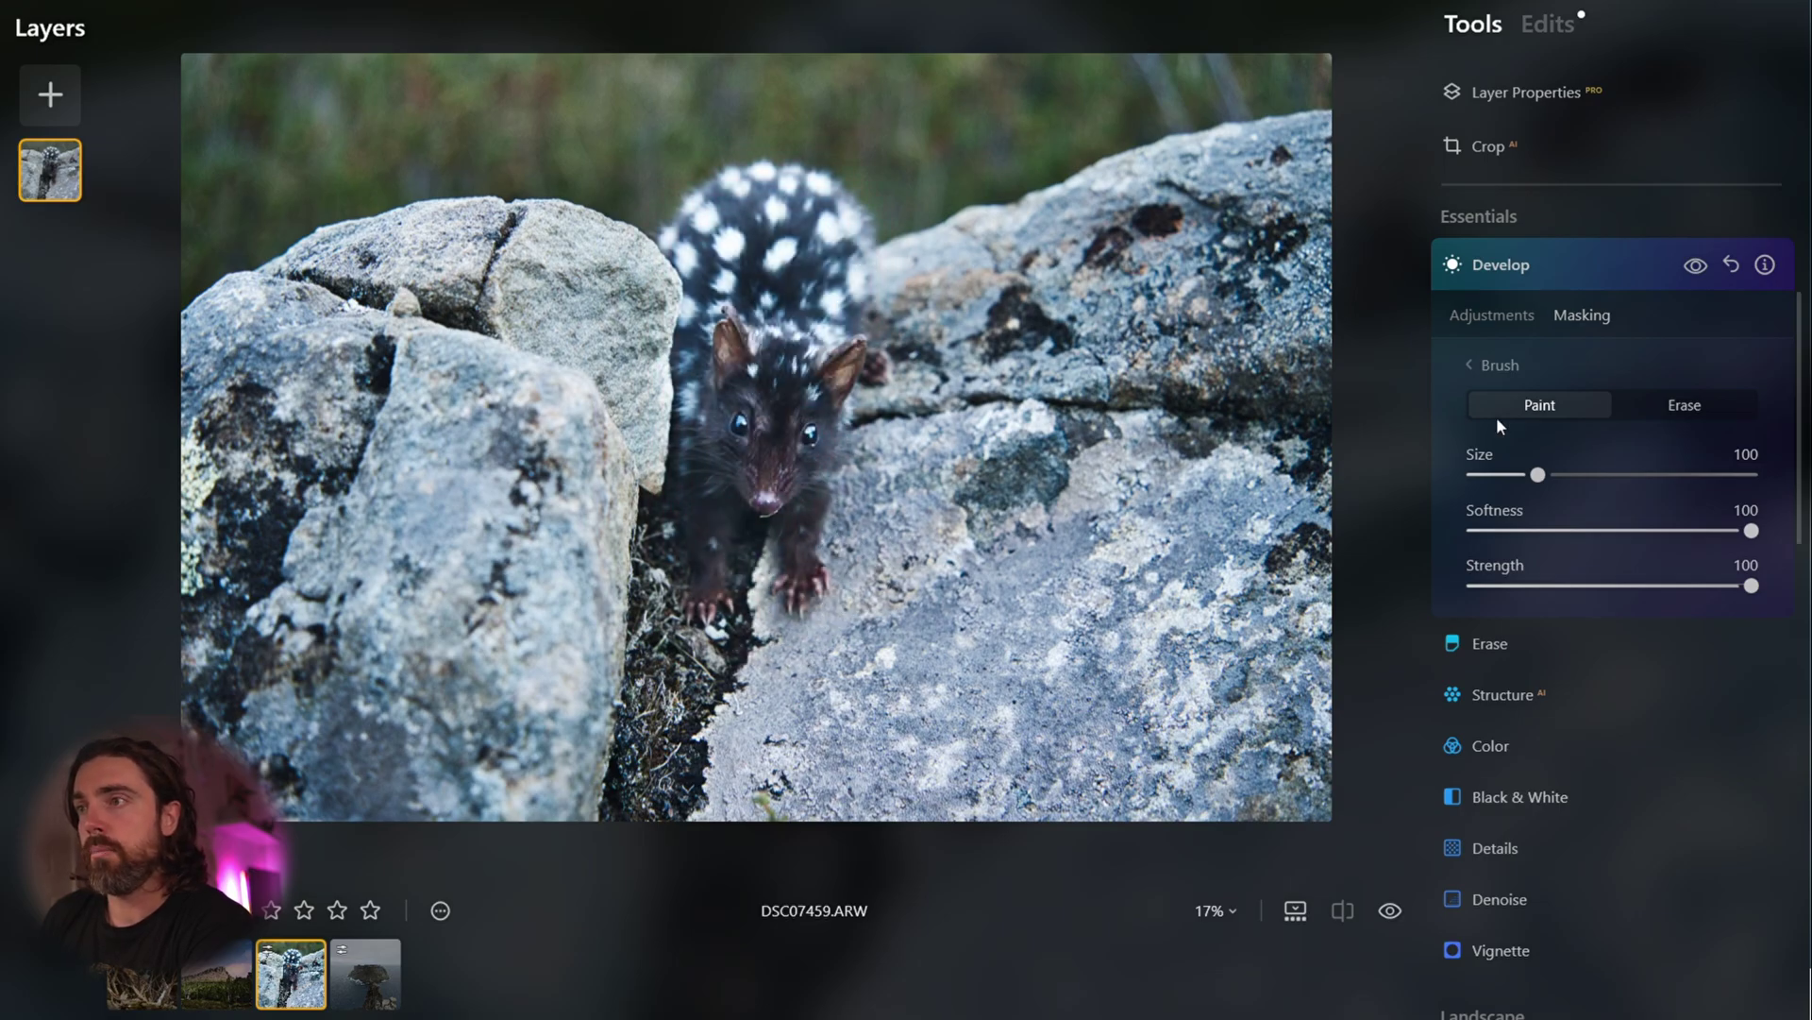
click(1487, 321)
click(1580, 318)
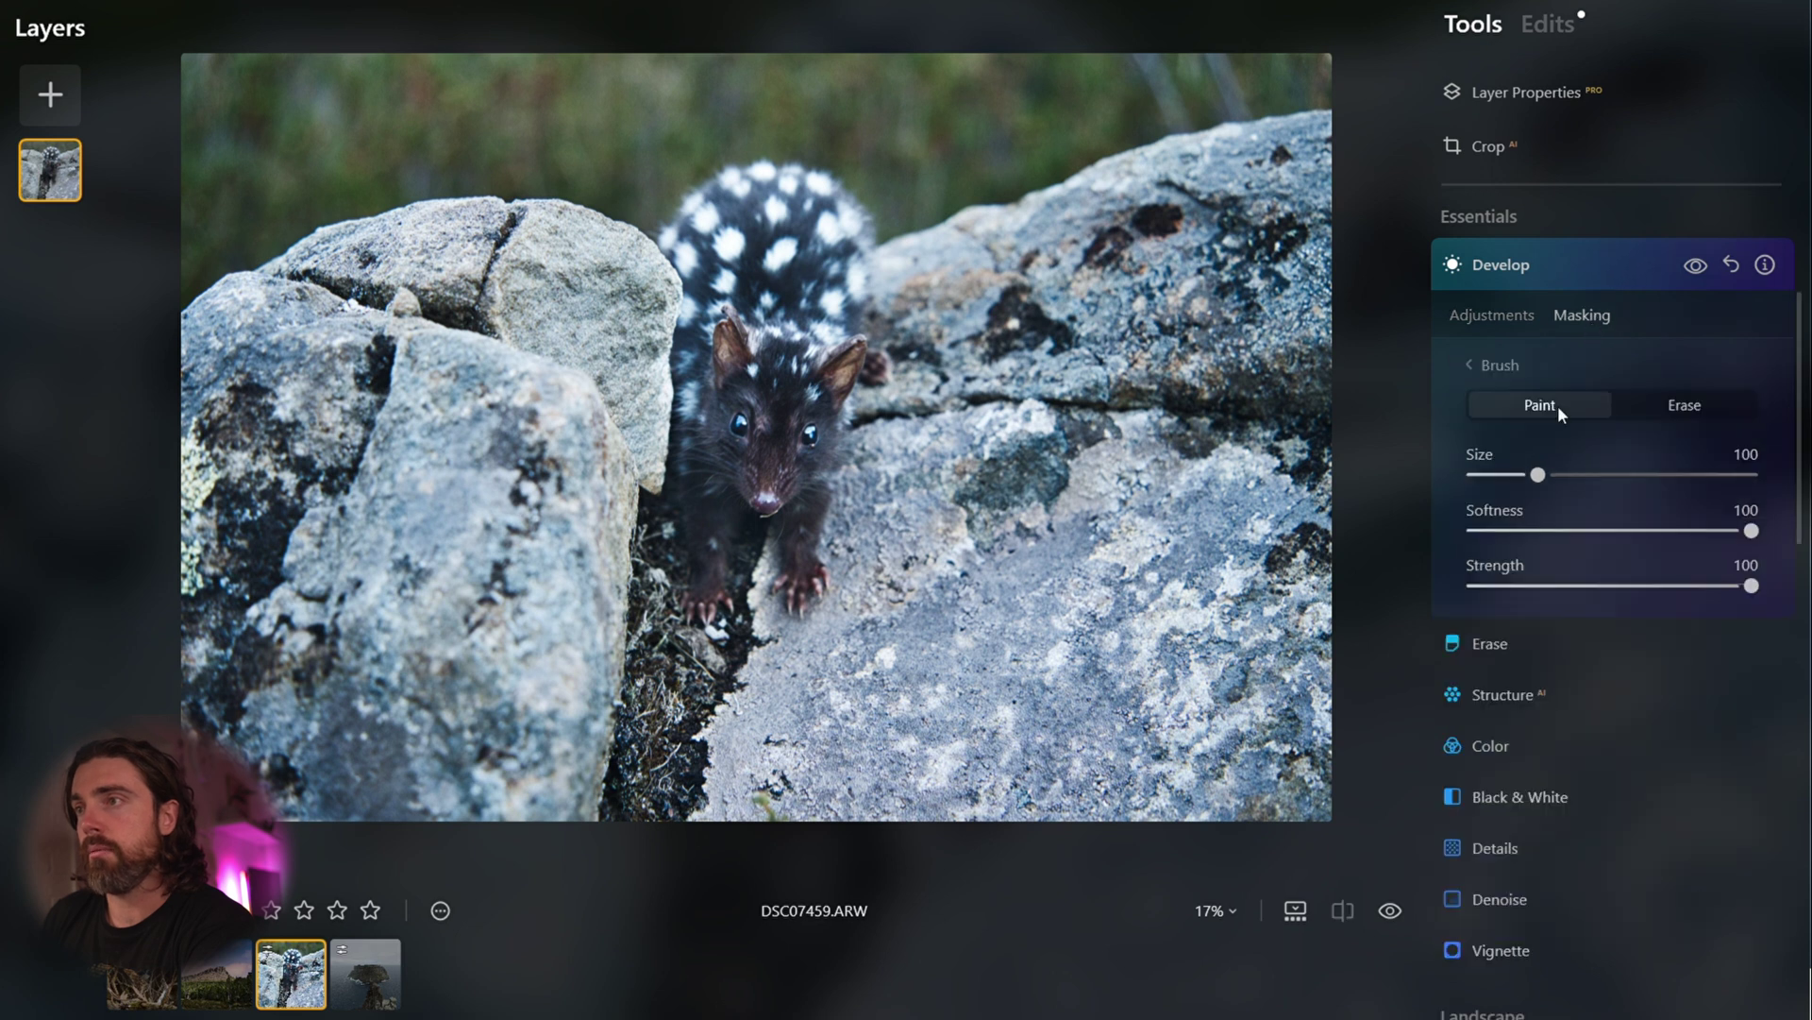
click(1500, 368)
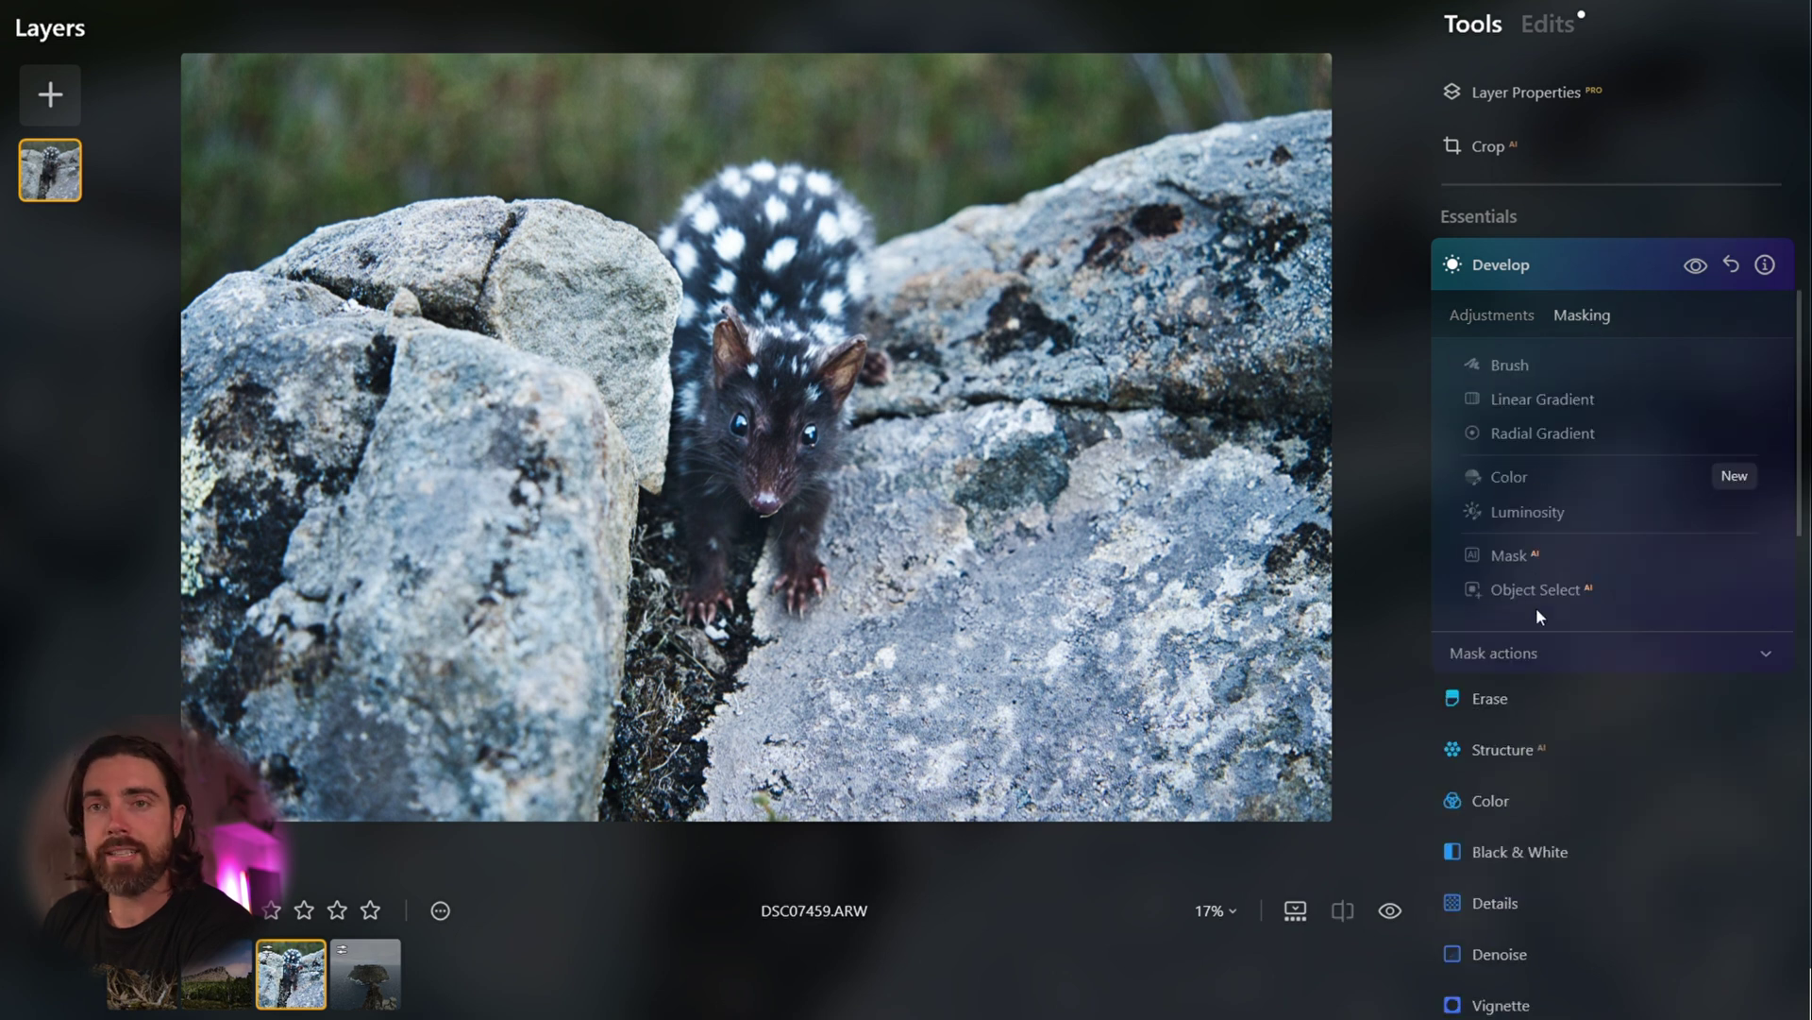
click(1538, 647)
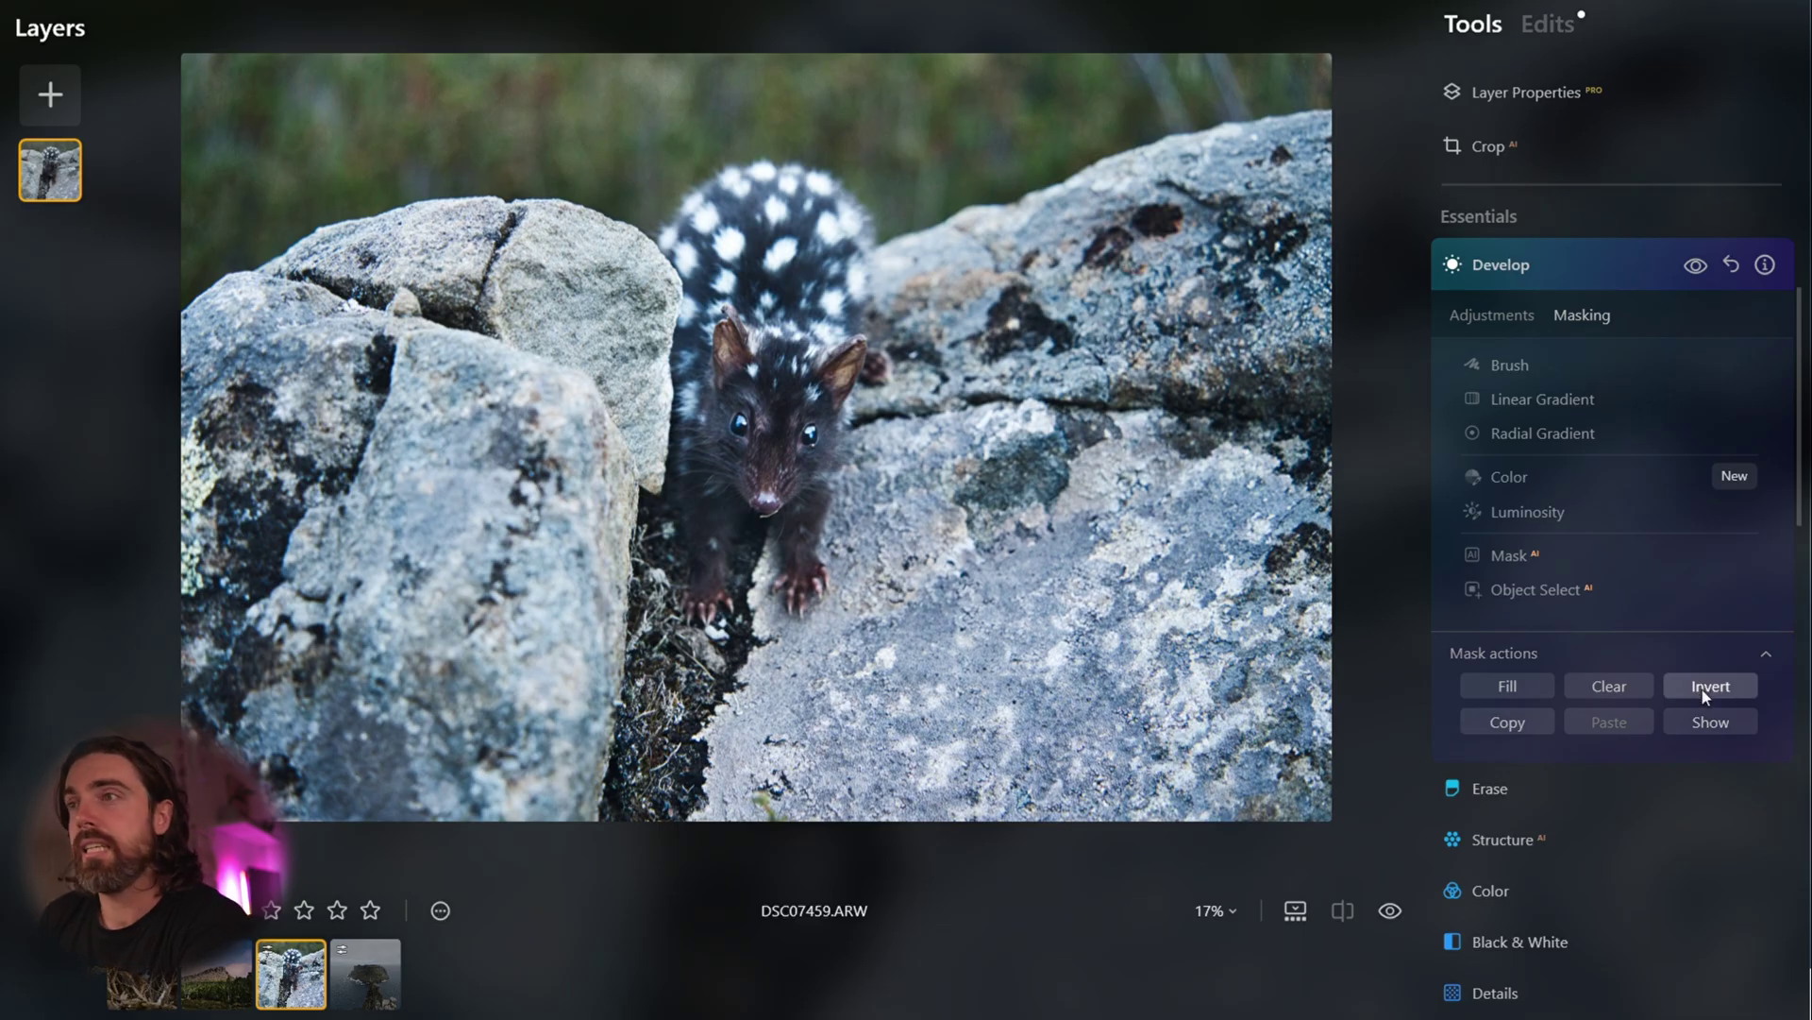
click(1469, 317)
- Lower the Exposure of the inverted mask to -2.16 to check its edges around the animal
drag(1616, 430, 1596, 433)
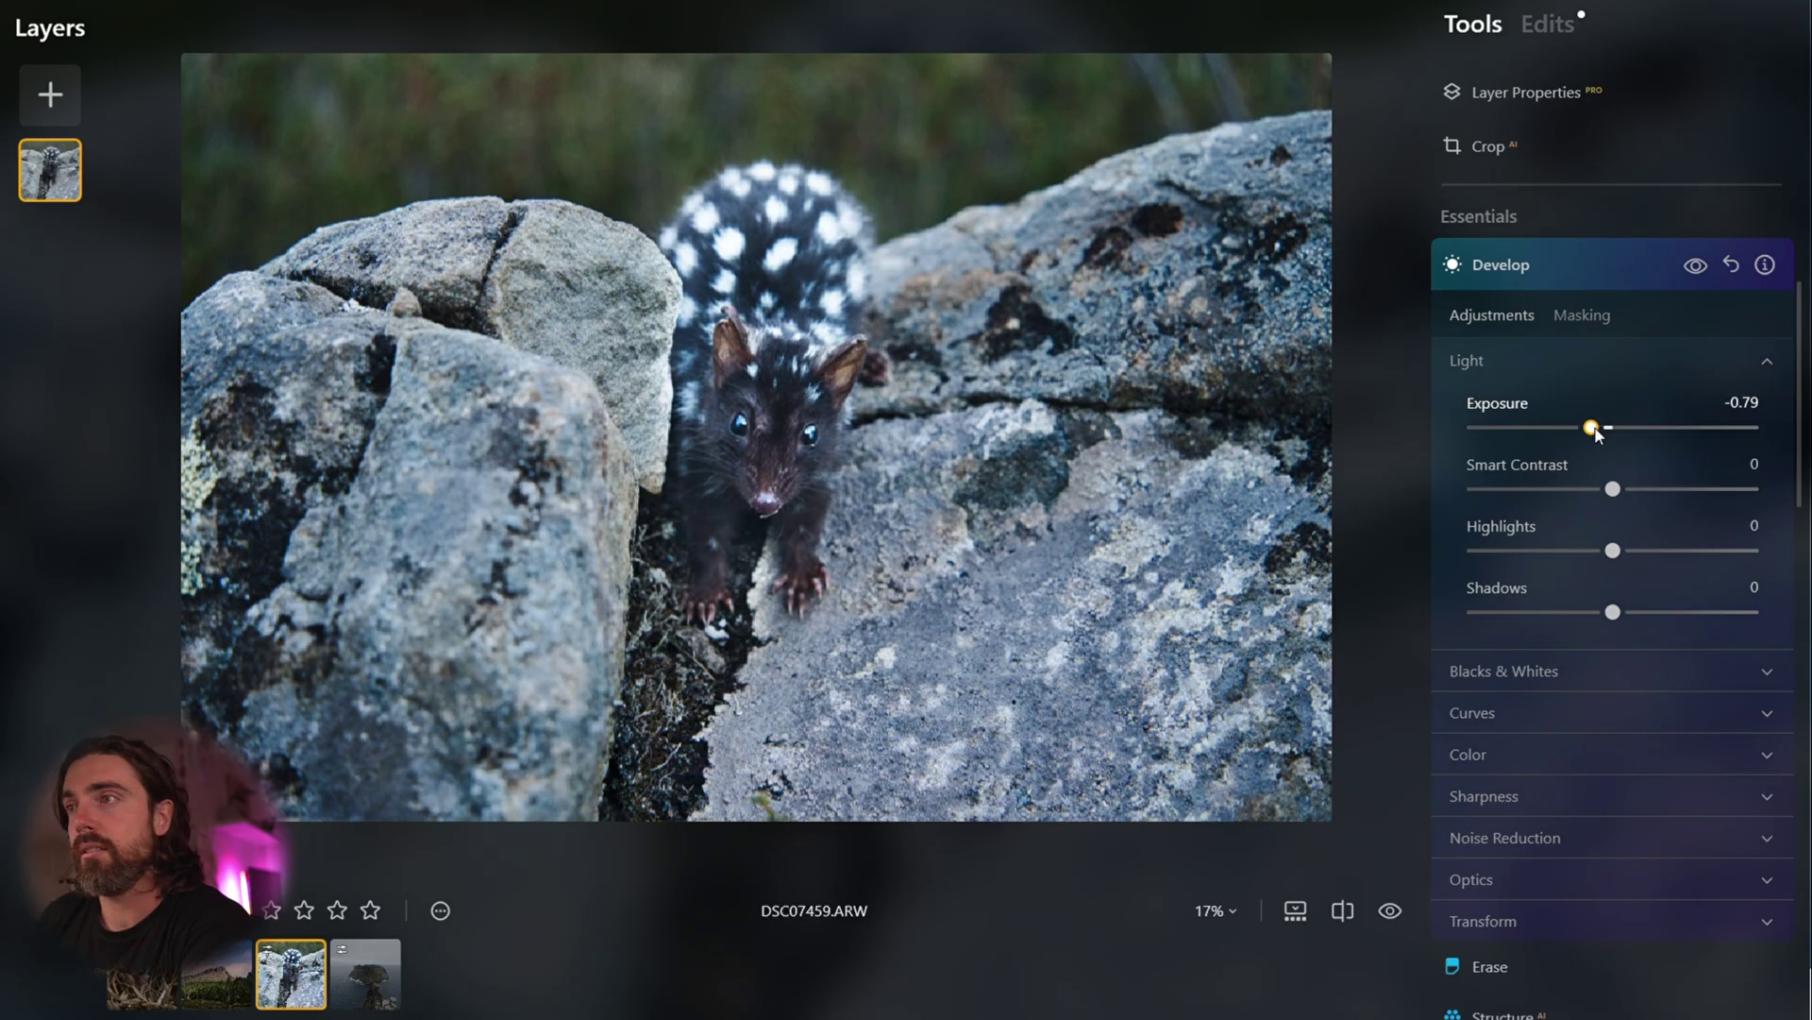
click(1580, 312)
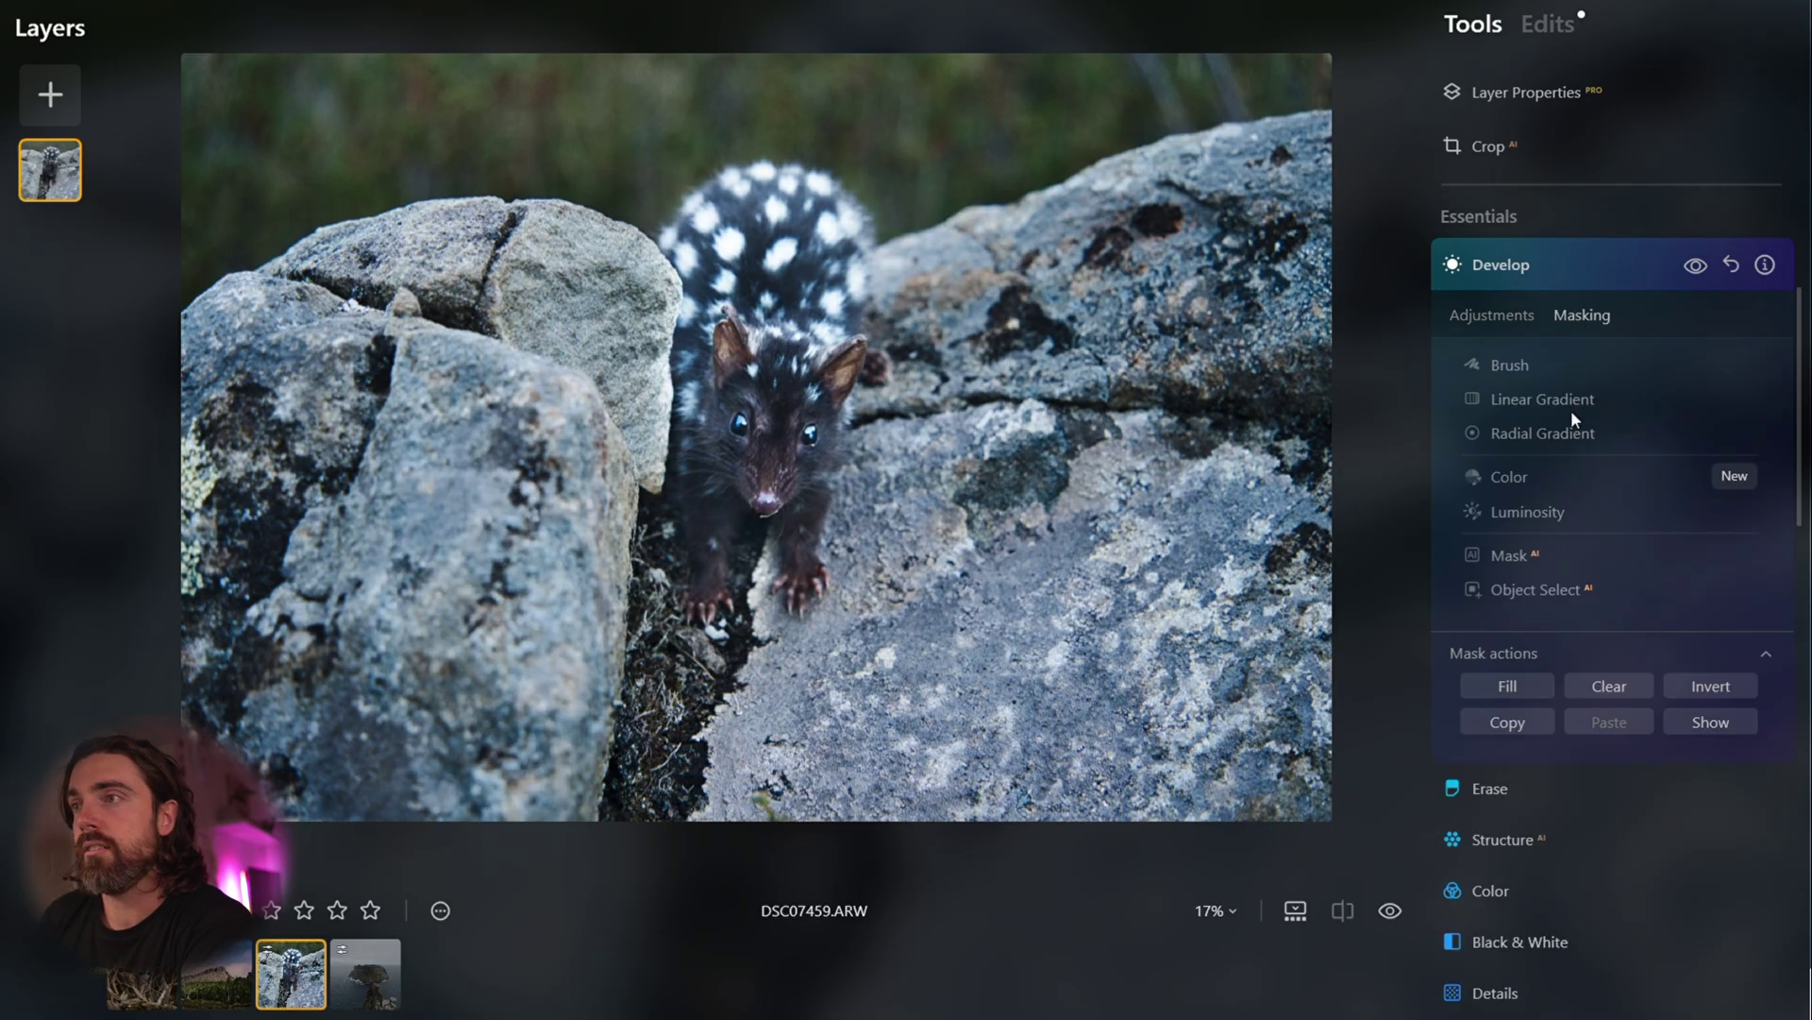
click(1502, 319)
drag(1592, 427, 1554, 431)
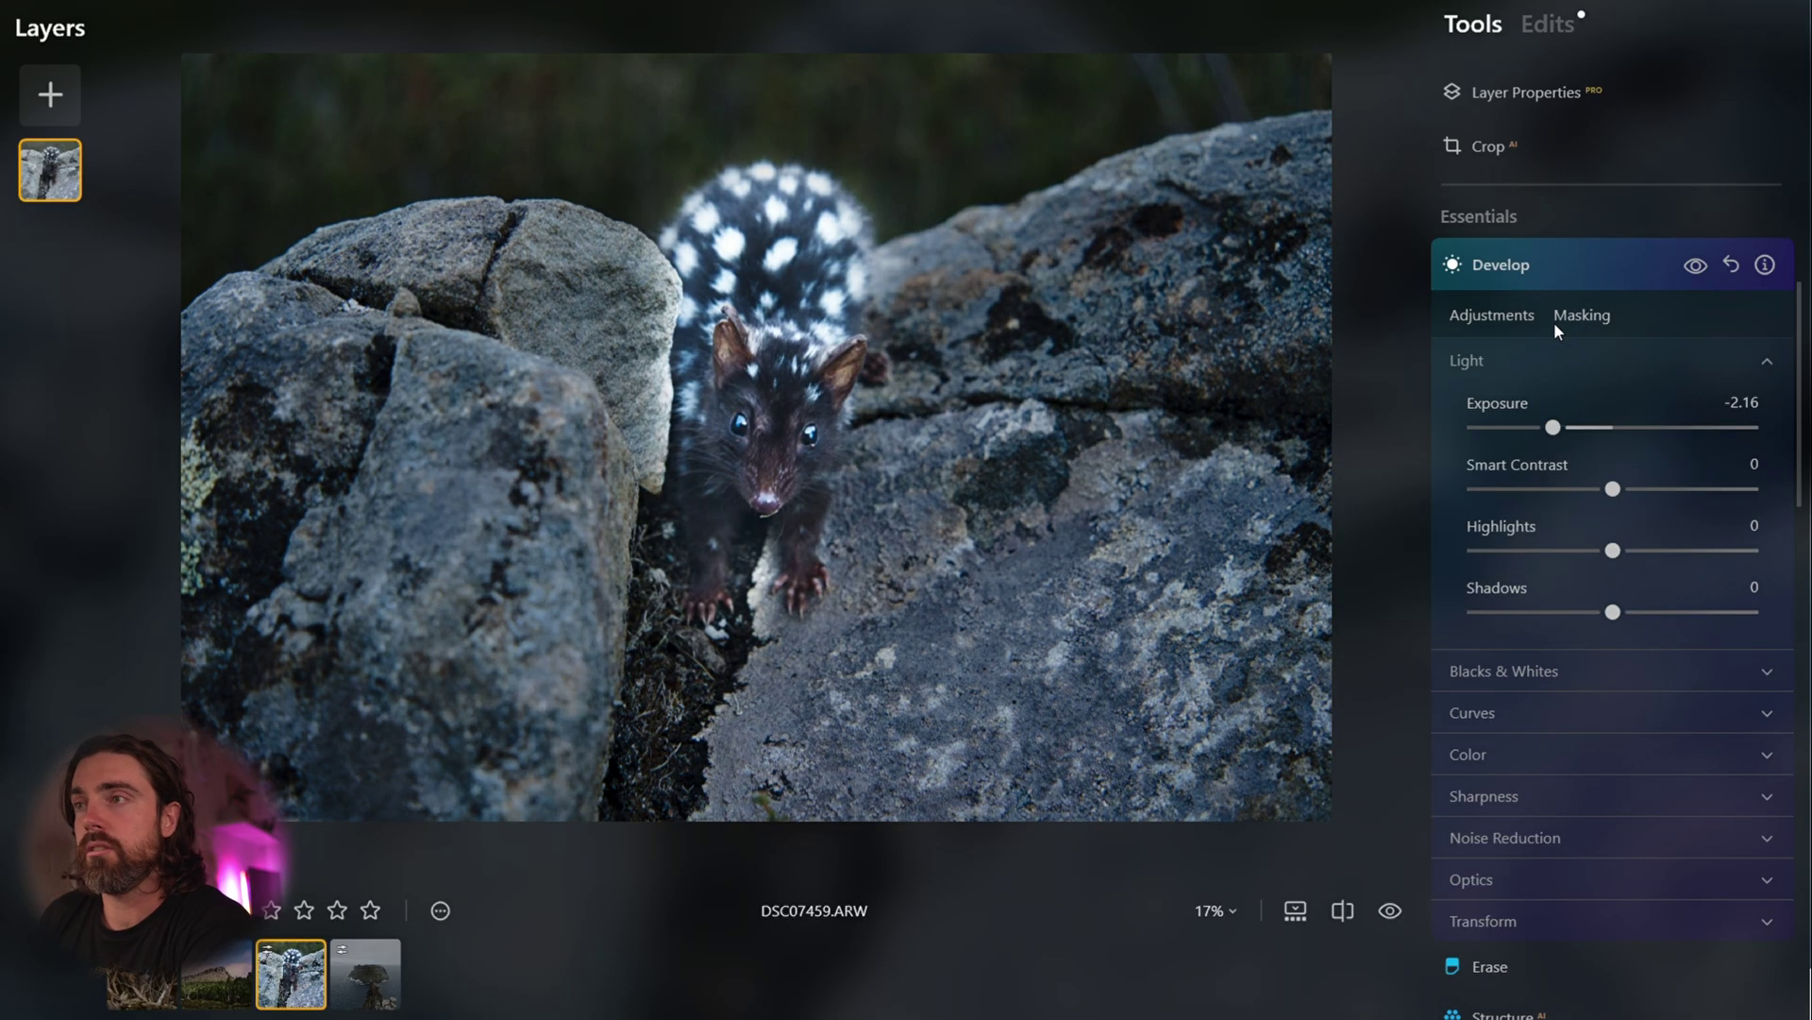
- Refine the mask with a size 100 brush, erasing and repainting along the rock edge and painting around the animal's back and front paws
click(1568, 315)
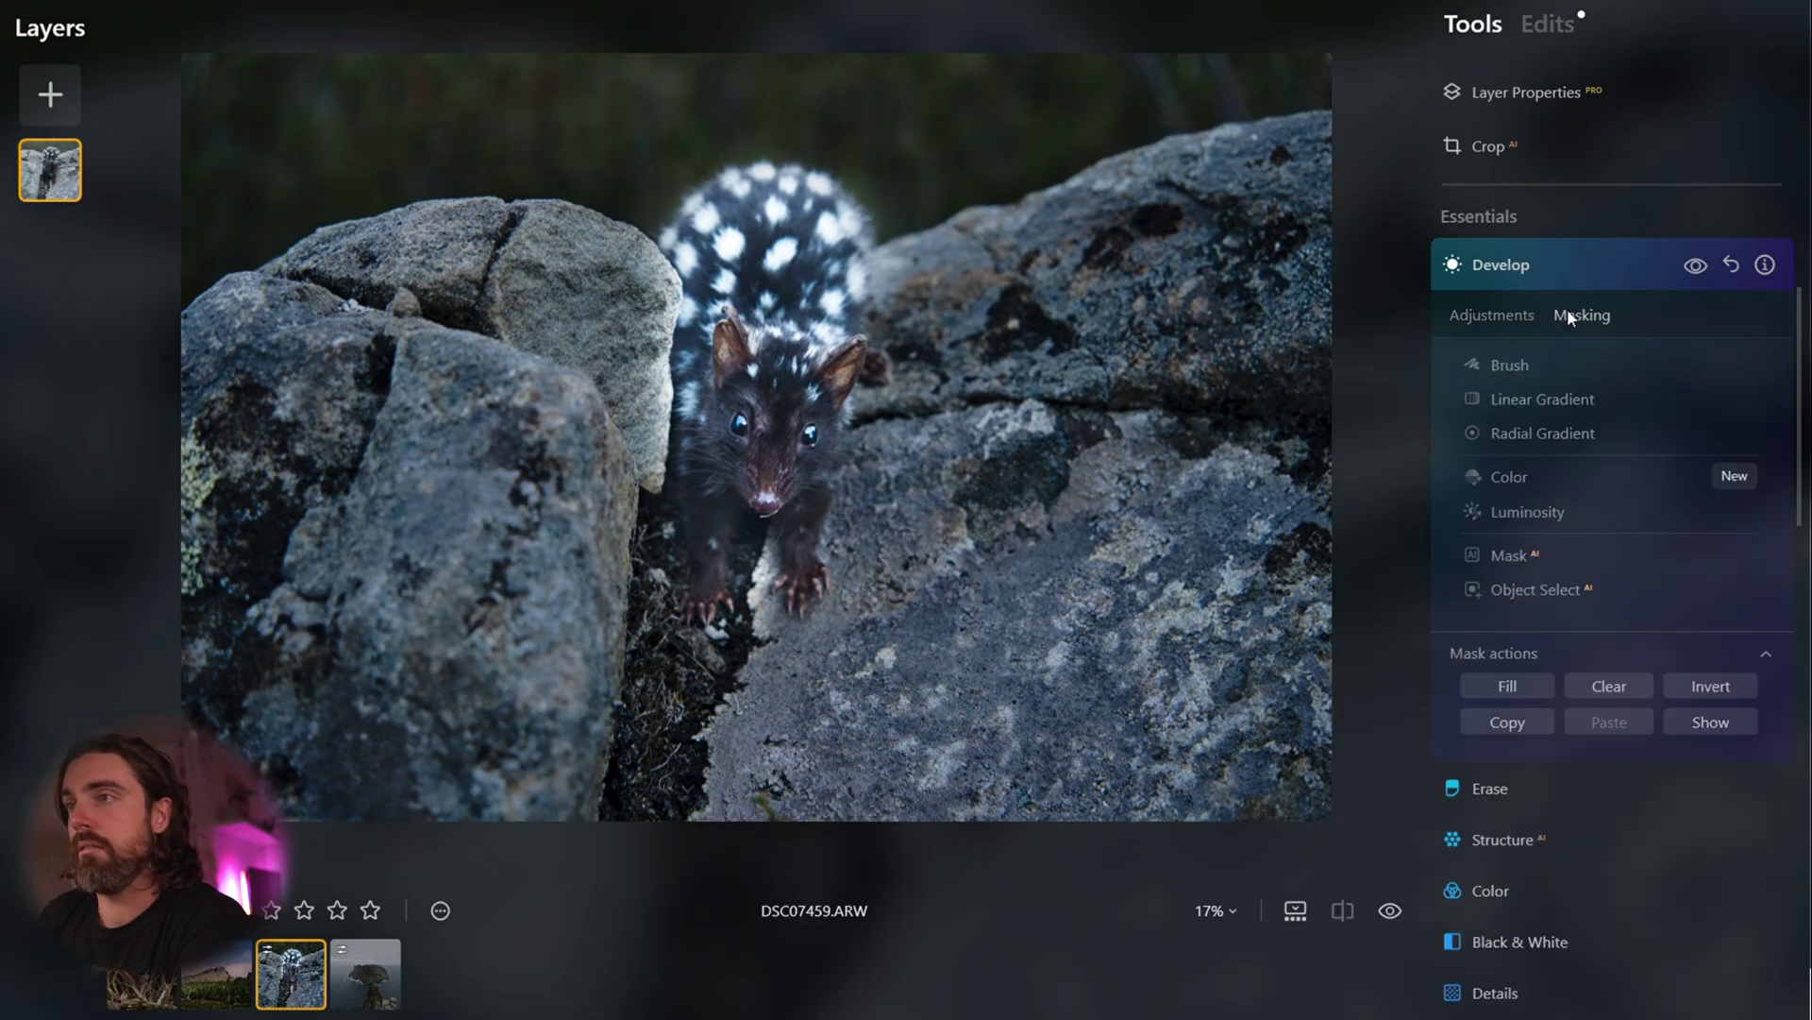
click(1504, 368)
click(1668, 408)
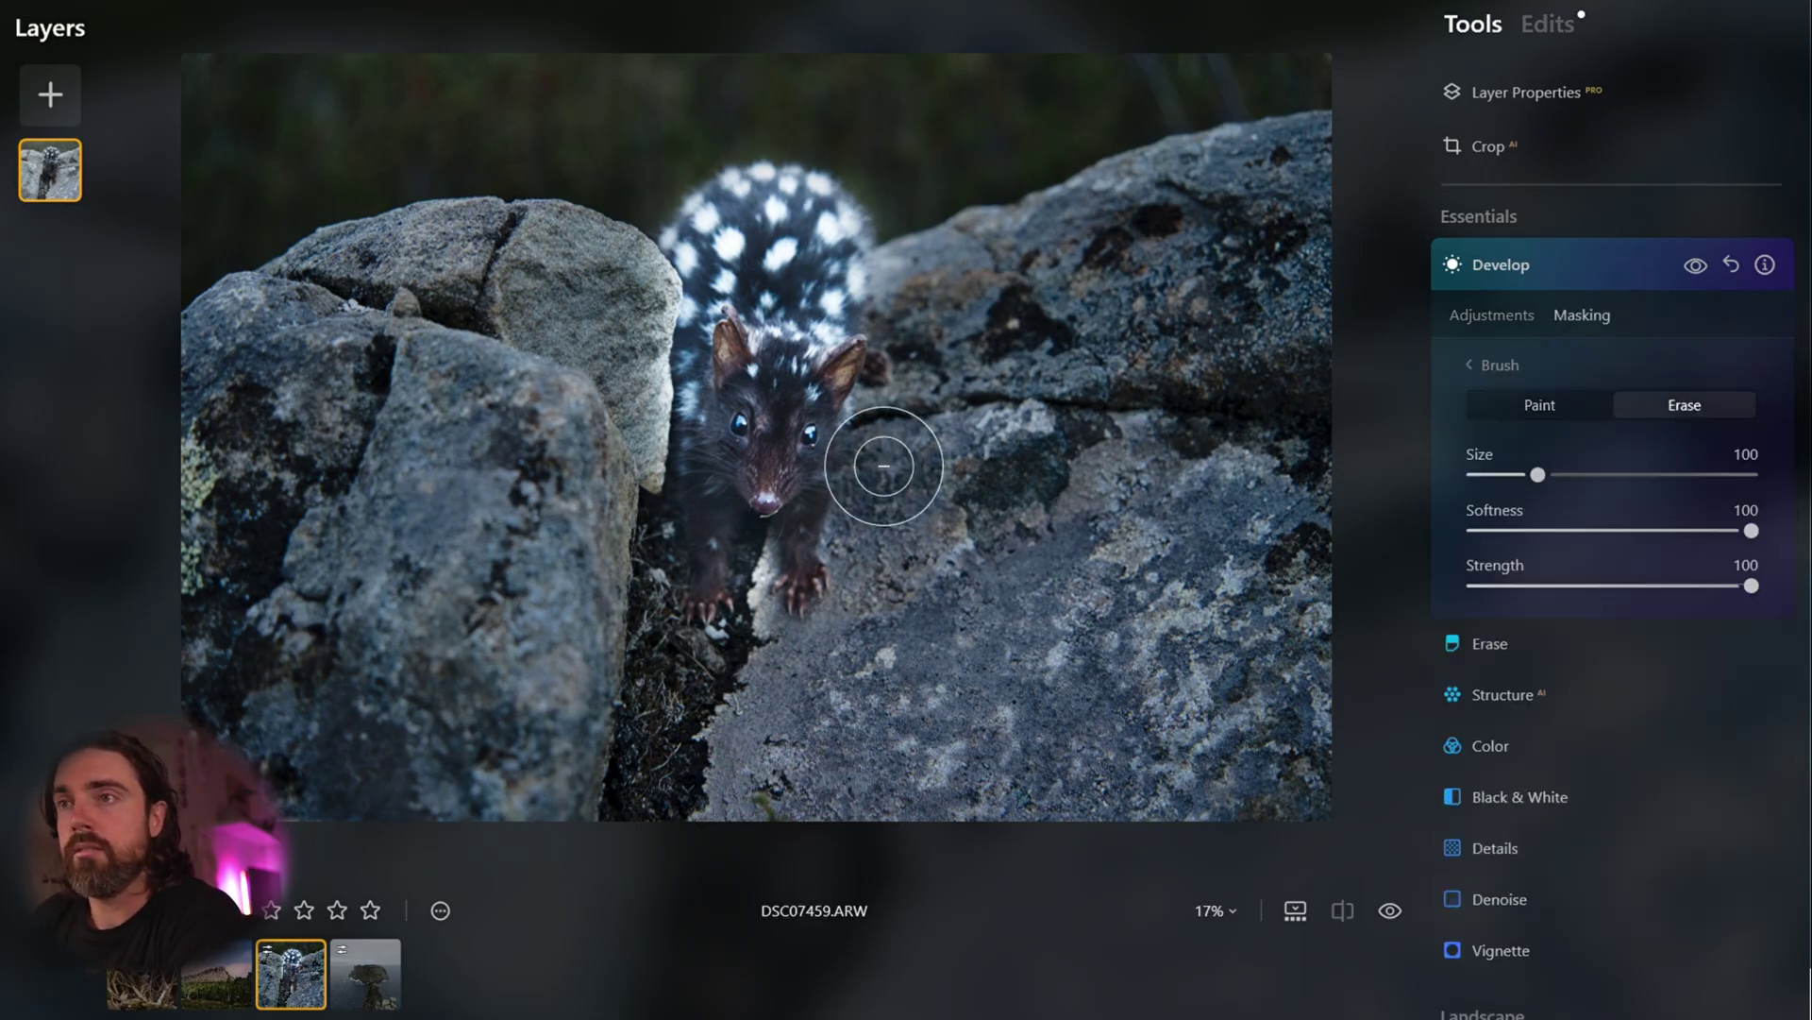
mouse_move(648, 466)
mouse_down()
mouse_move(669, 381)
mouse_move(661, 534)
mouse_up()
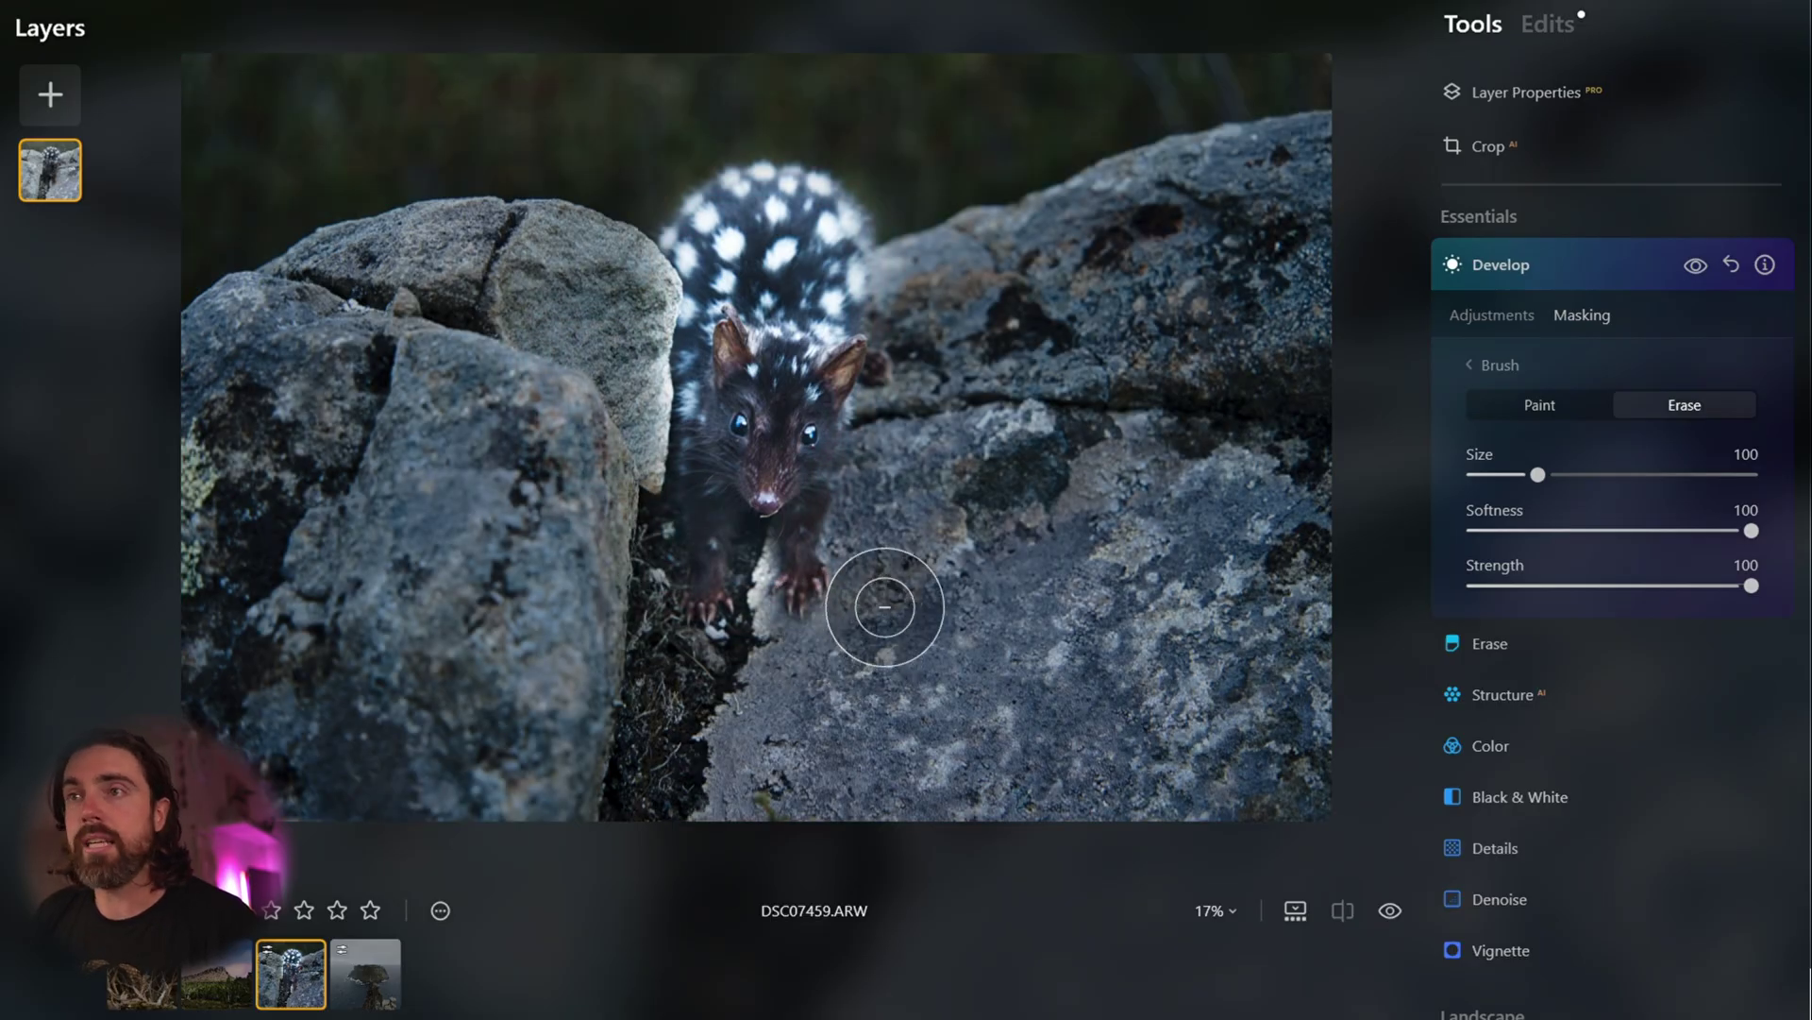
click(1515, 395)
mouse_move(668, 404)
mouse_down()
mouse_move(672, 511)
mouse_move(696, 324)
mouse_move(662, 511)
mouse_up()
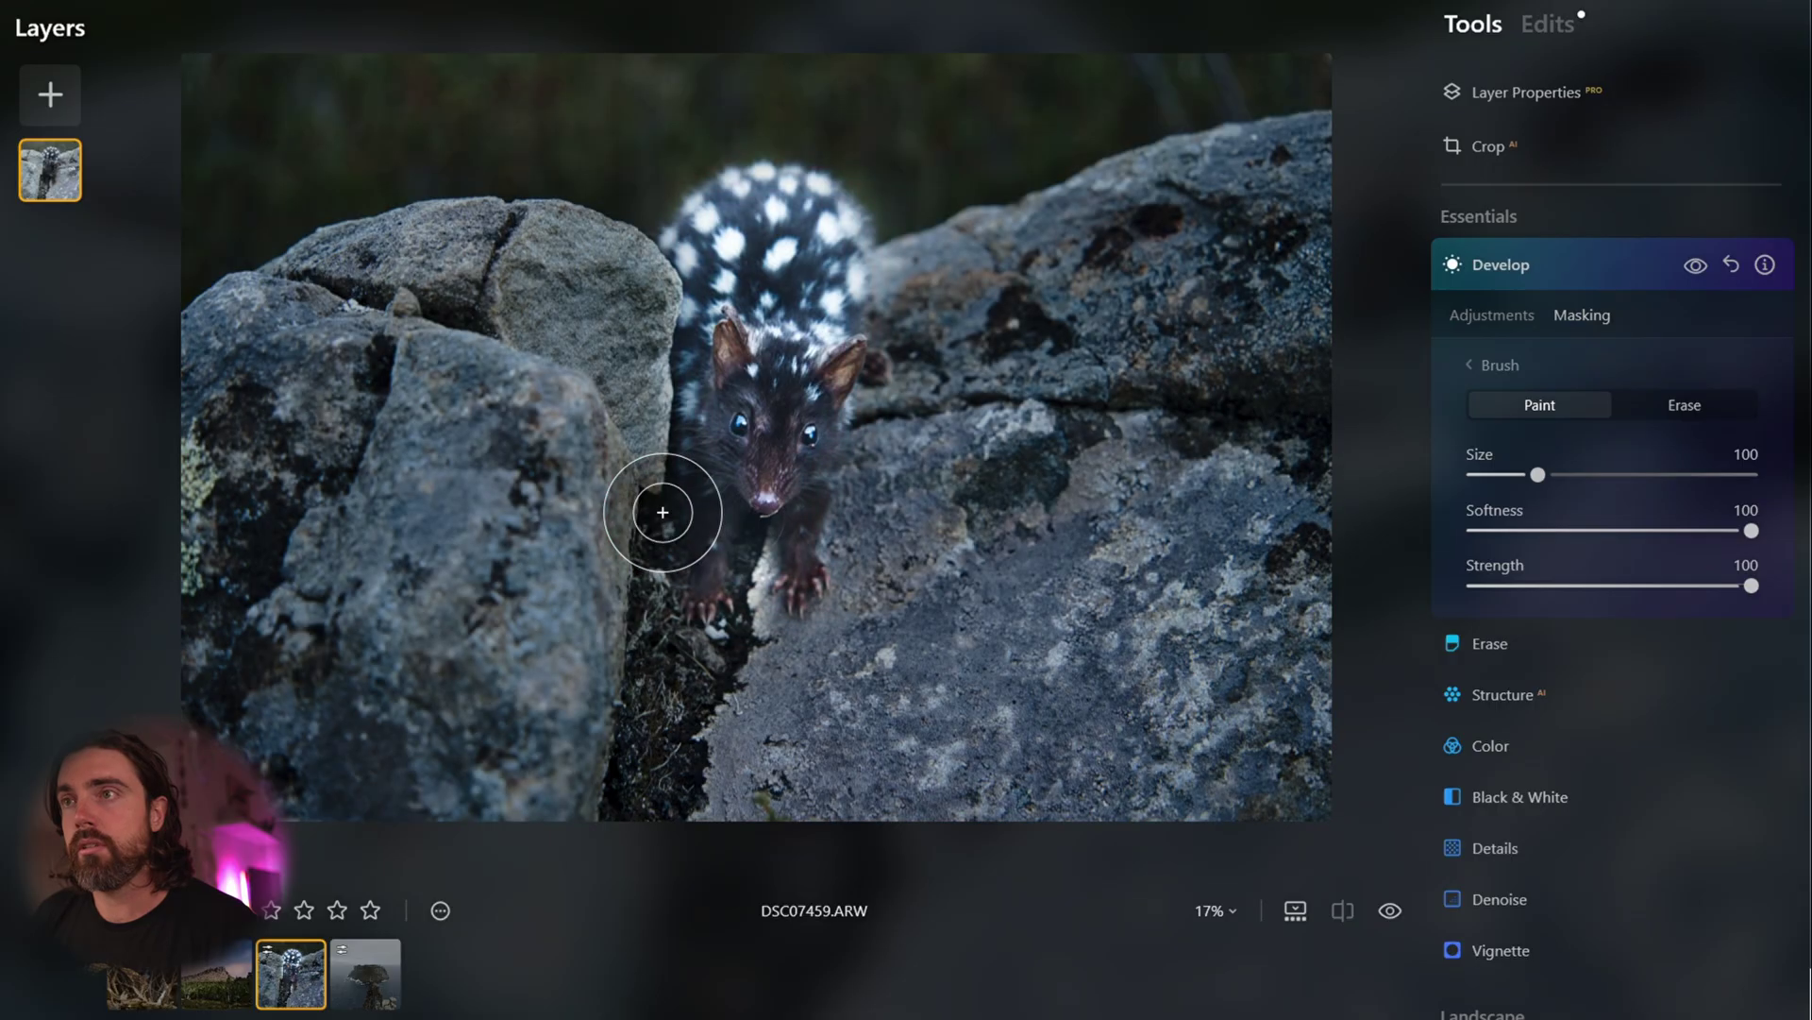
mouse_move(906, 217)
mouse_down()
mouse_move(1007, 236)
mouse_move(990, 389)
mouse_move(989, 235)
mouse_move(992, 366)
mouse_move(962, 214)
mouse_move(803, 176)
mouse_move(731, 217)
mouse_up()
mouse_move(892, 746)
mouse_down()
mouse_move(848, 715)
mouse_move(828, 650)
mouse_move(824, 709)
mouse_move(821, 635)
mouse_up()
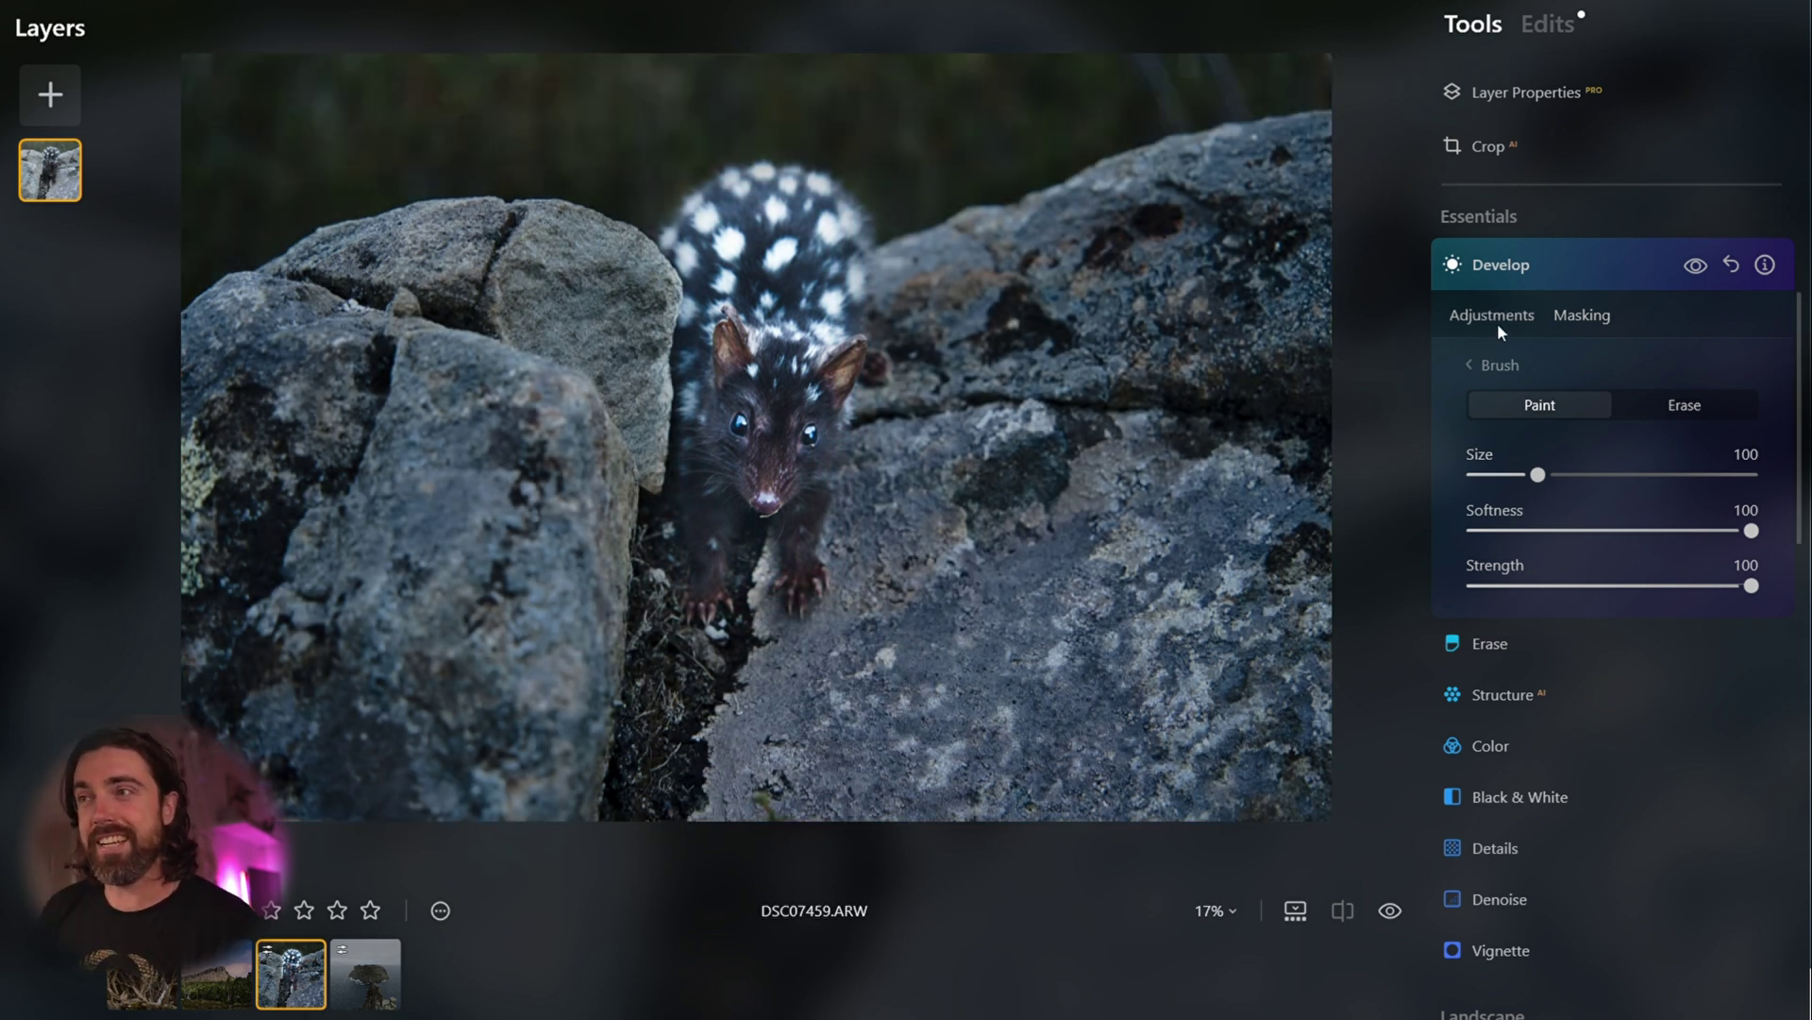
- Set the masked surroundings to Exposure -0.58, Blacks -23 and Smart Contrast 15, leaving Shadows at 0
click(1498, 323)
double_click(1549, 427)
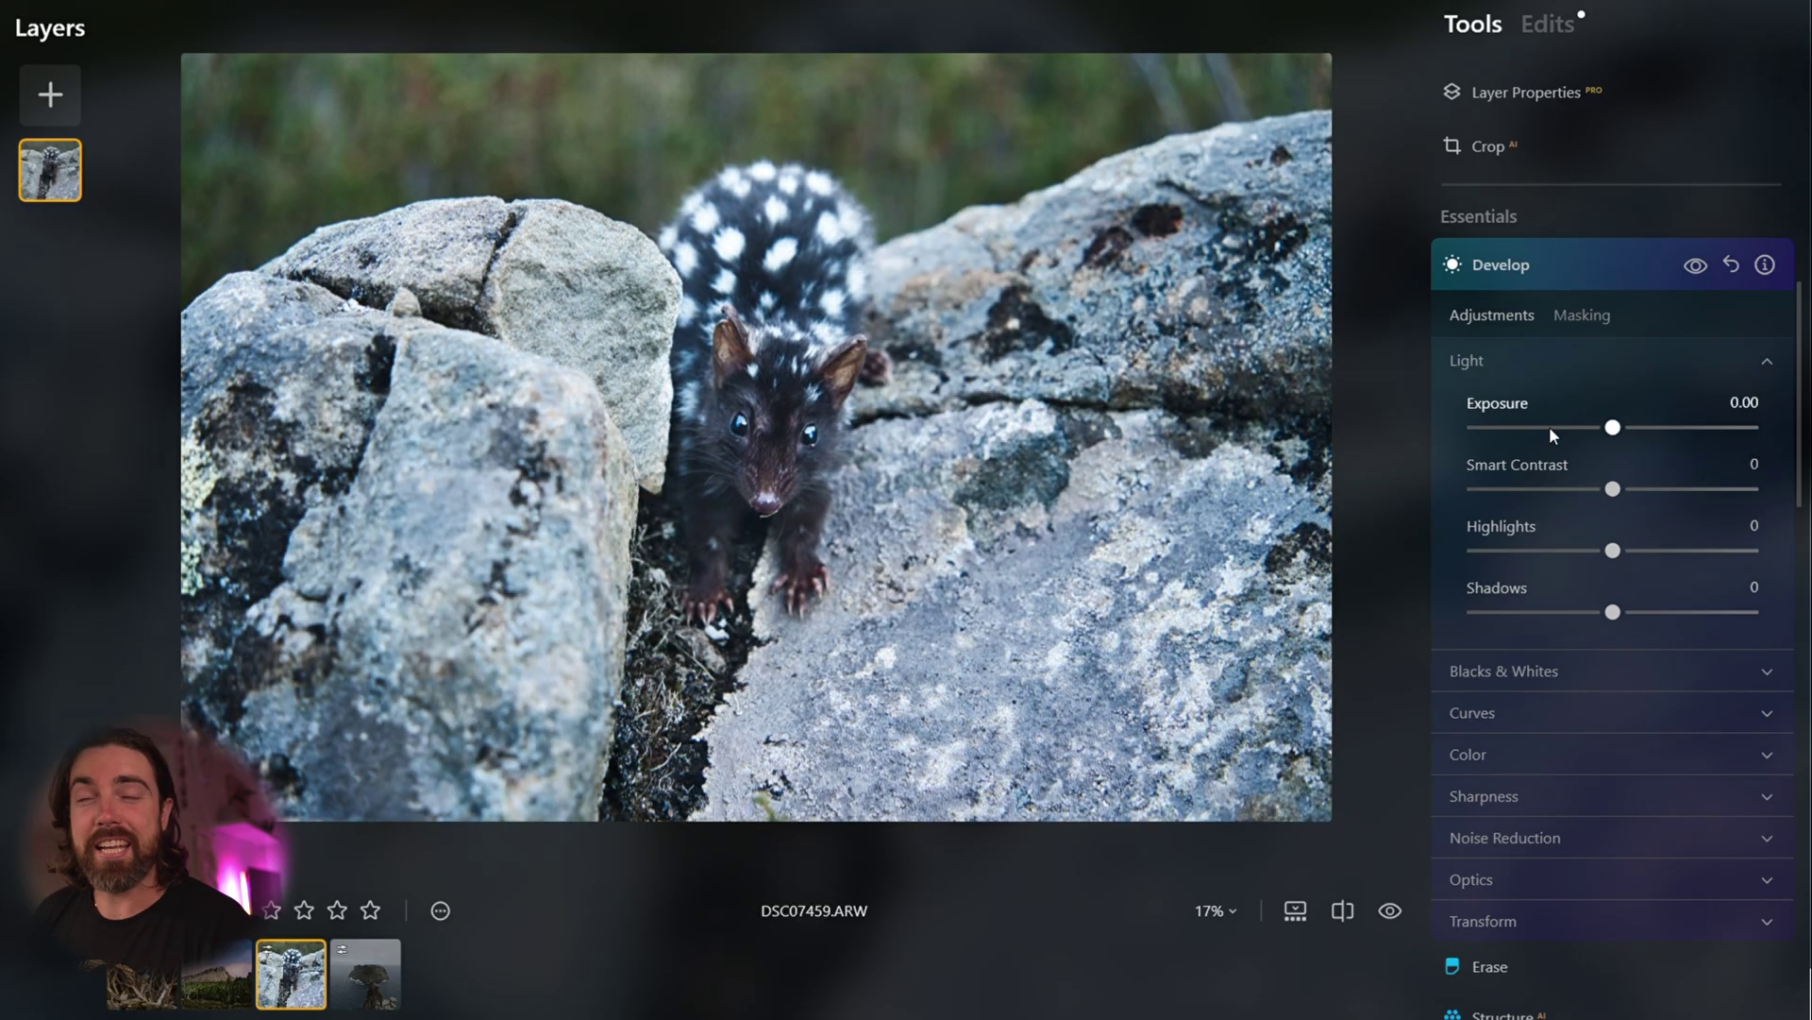
drag(1613, 436, 1589, 430)
drag(1614, 614, 1639, 621)
double_click(1639, 612)
click(1505, 671)
drag(1615, 801, 1584, 807)
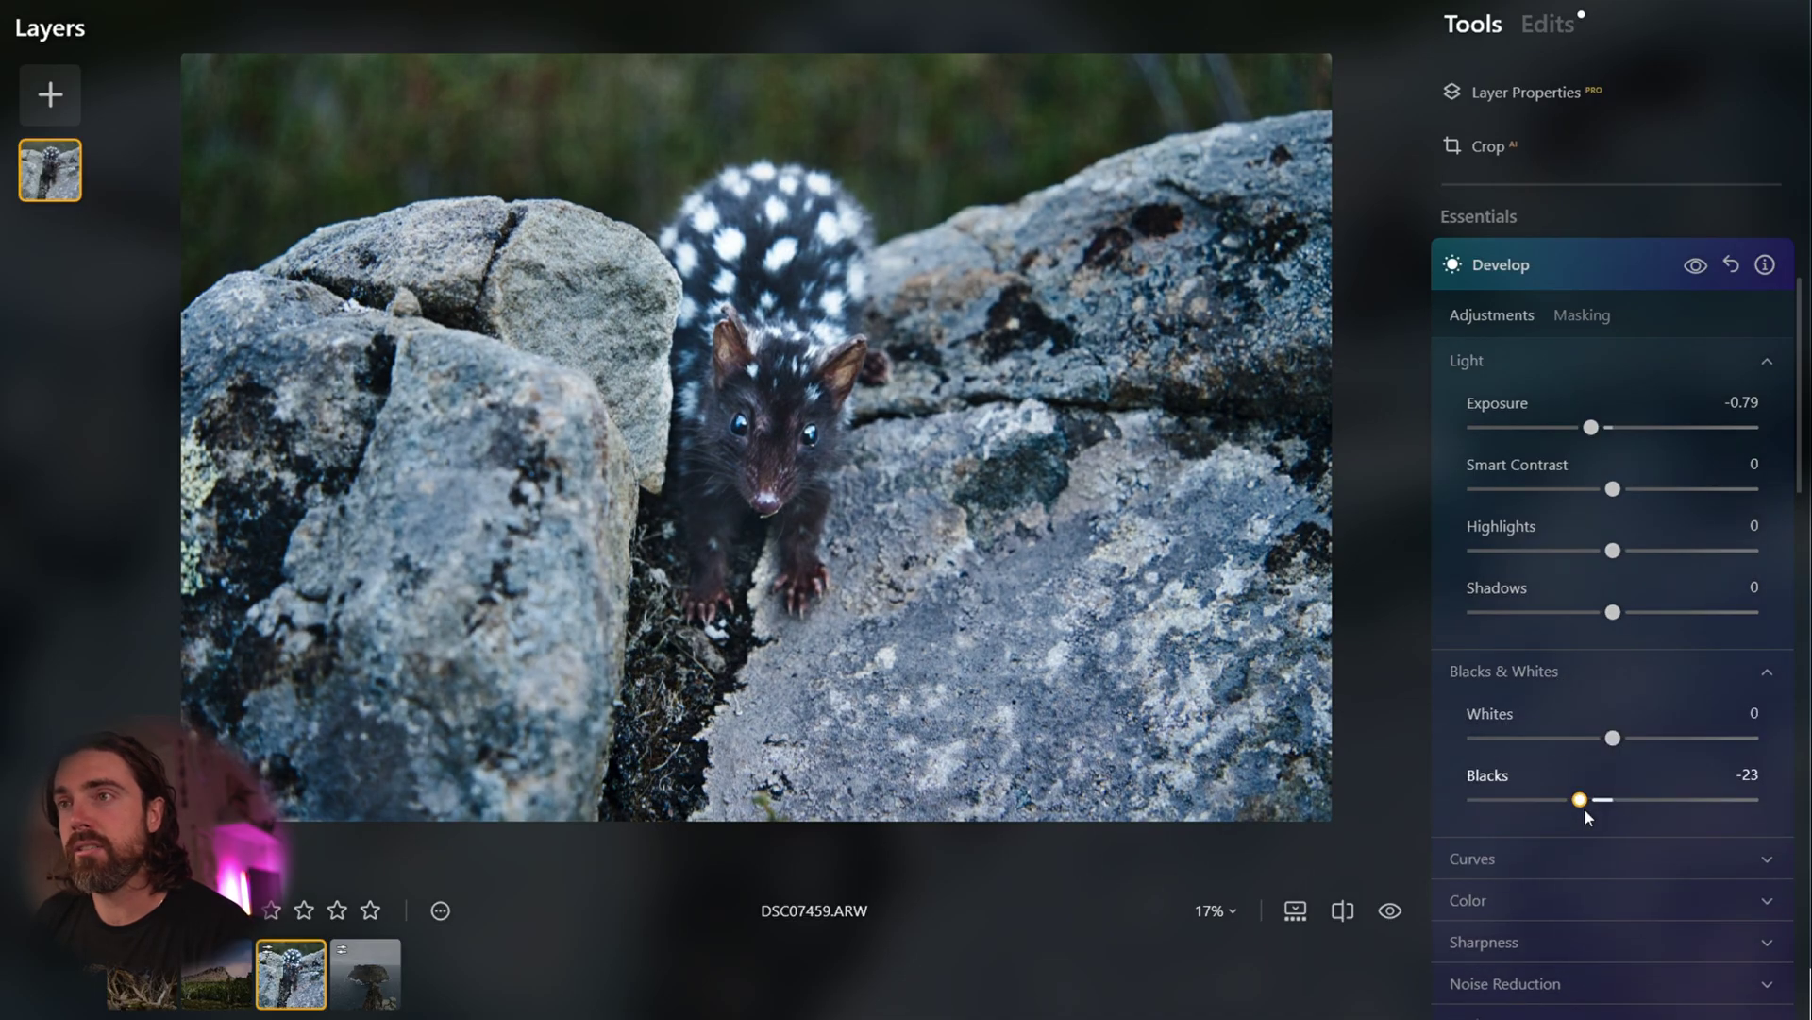
mouse_move(1592, 428)
mouse_down()
mouse_move(1607, 433)
mouse_move(1592, 432)
mouse_up()
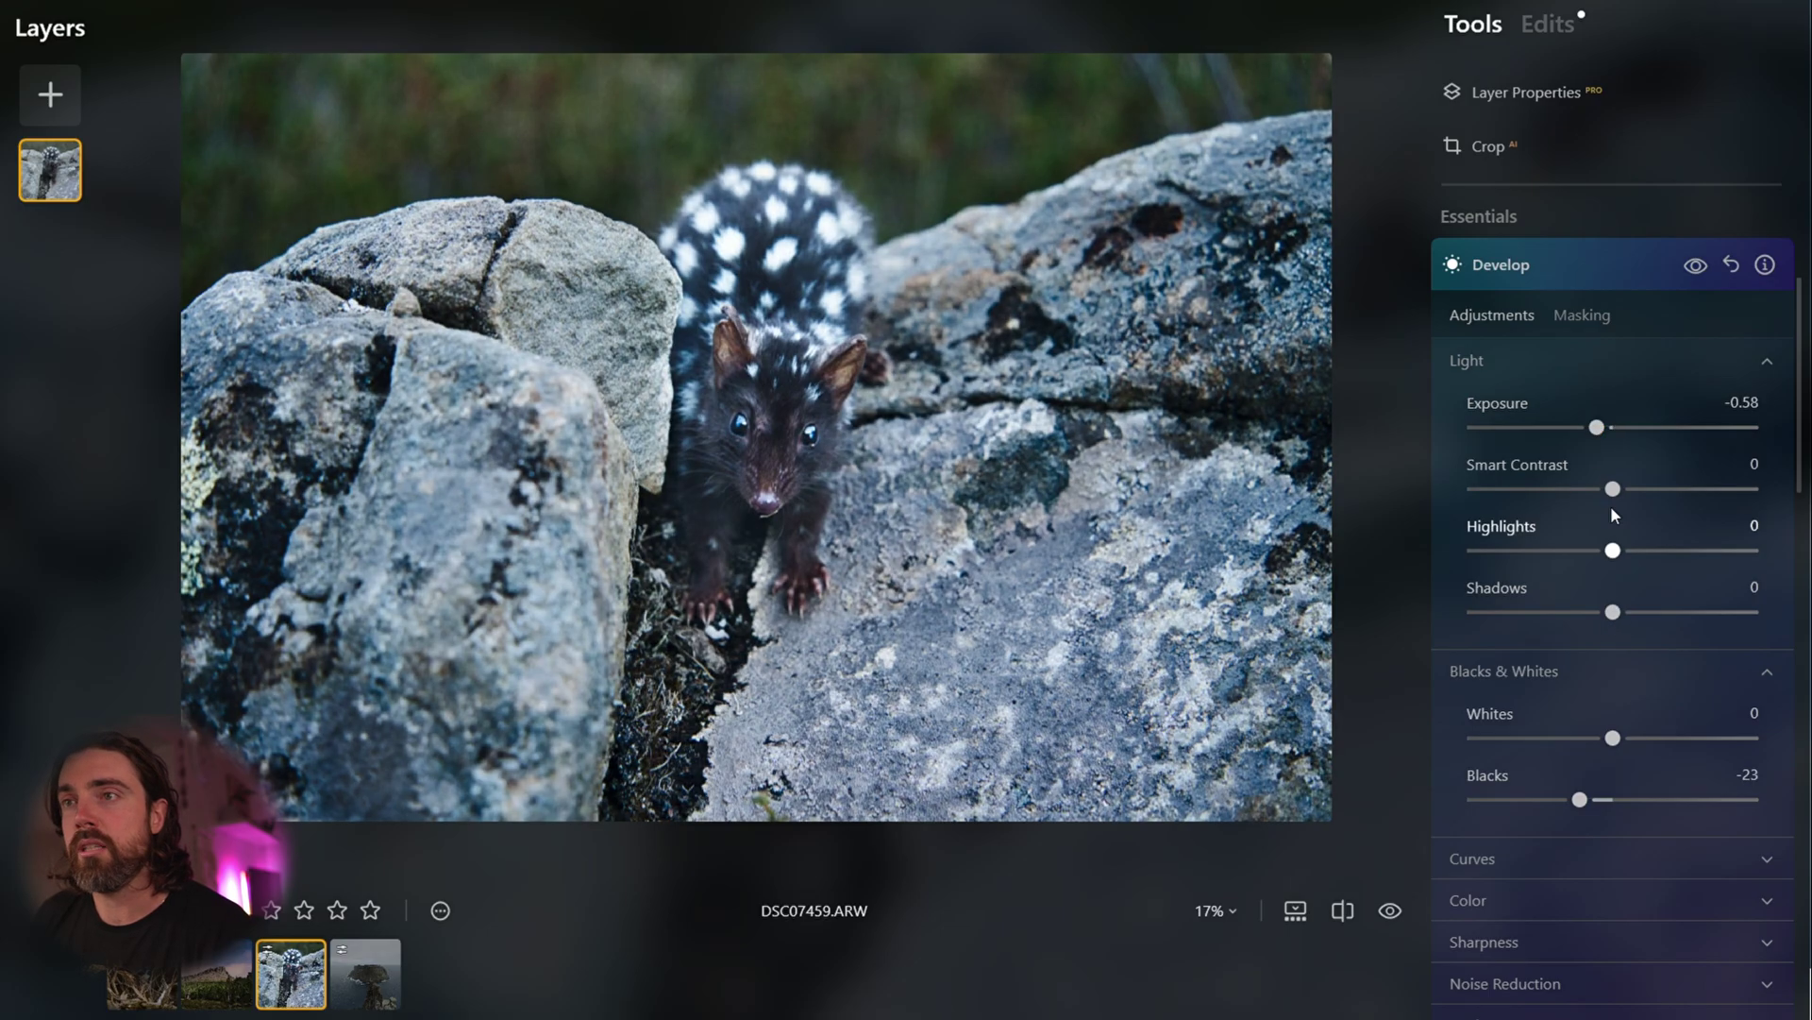
drag(1614, 489, 1638, 490)
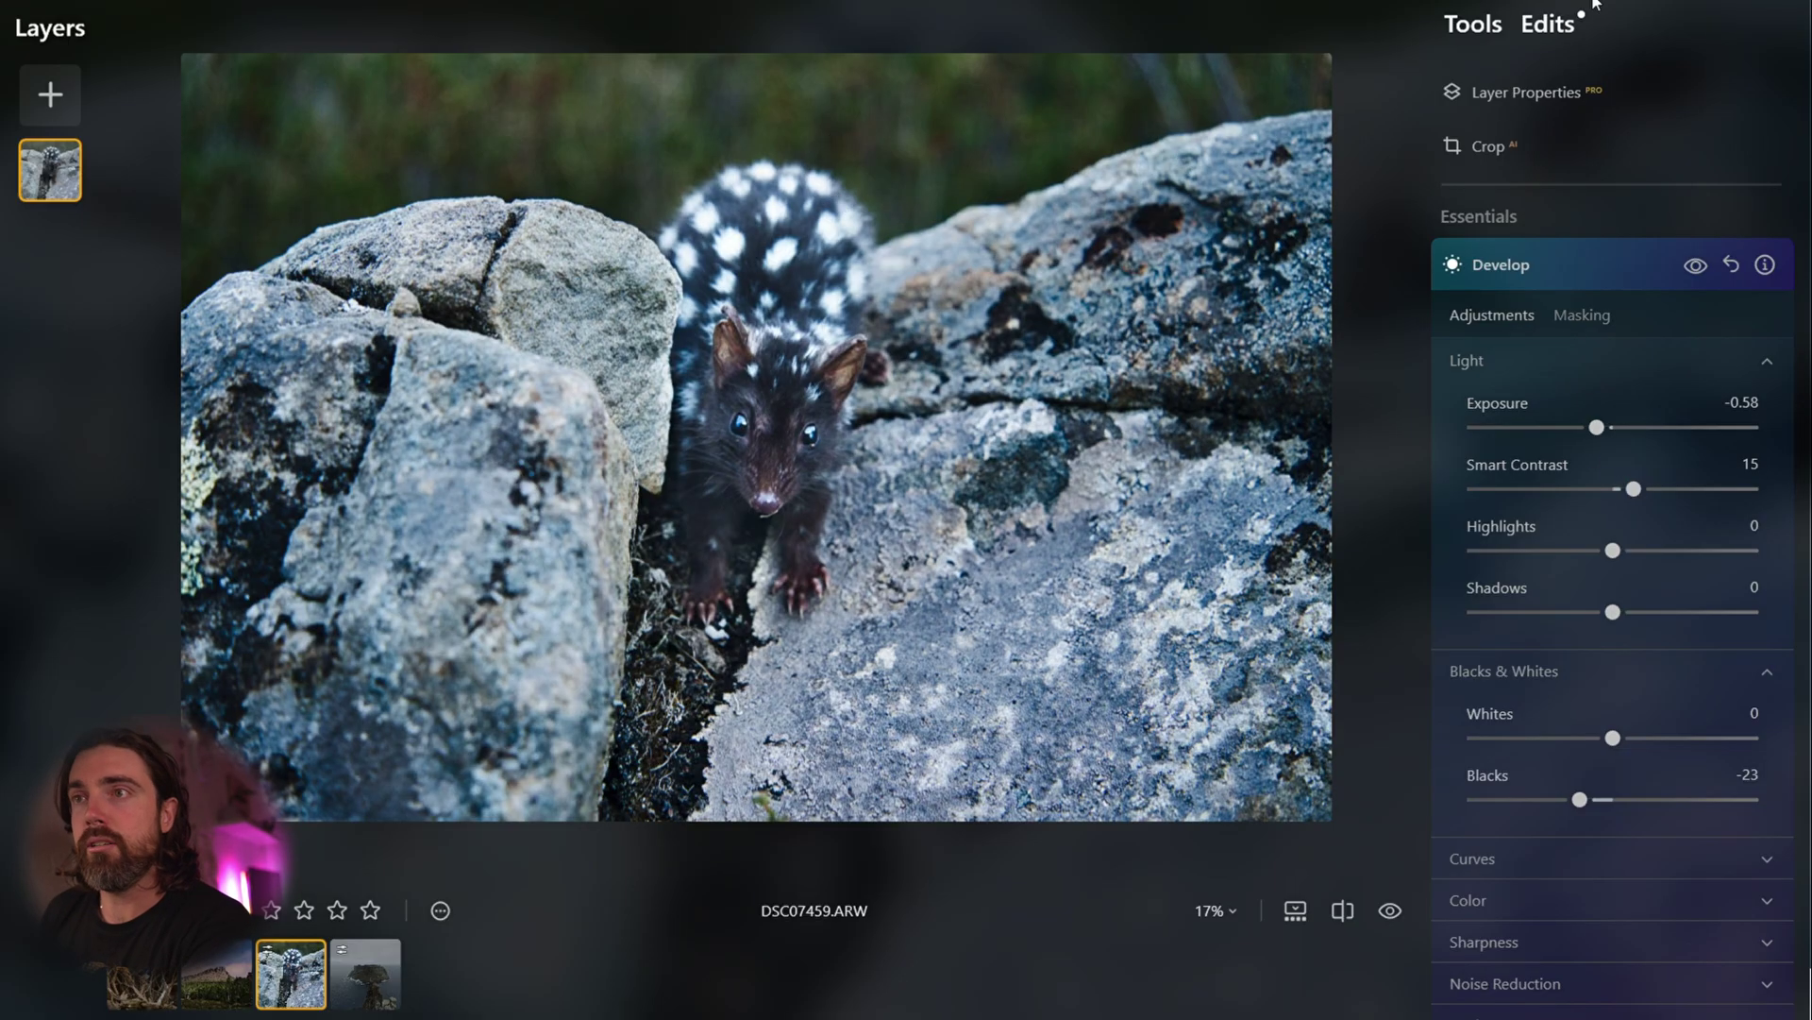
- Review the list of edits applied to the photo down to the RAW edits
click(1553, 25)
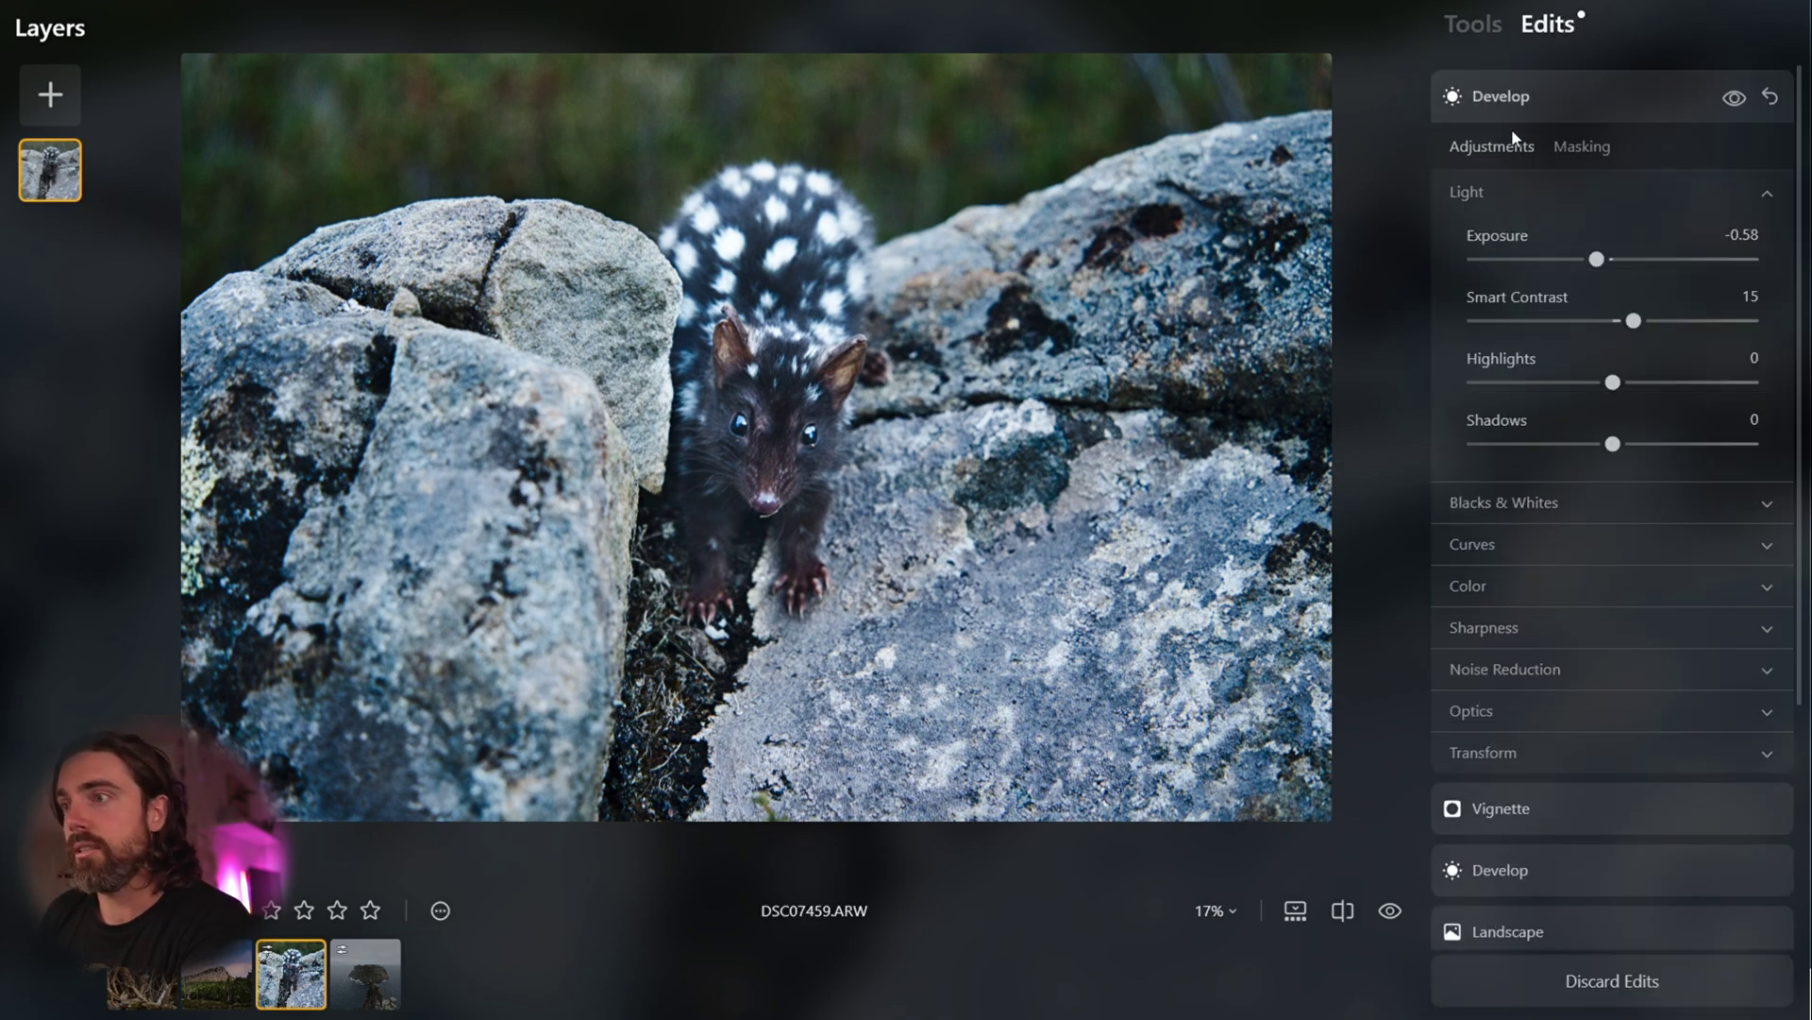
scroll(1600, 769, down, 5)
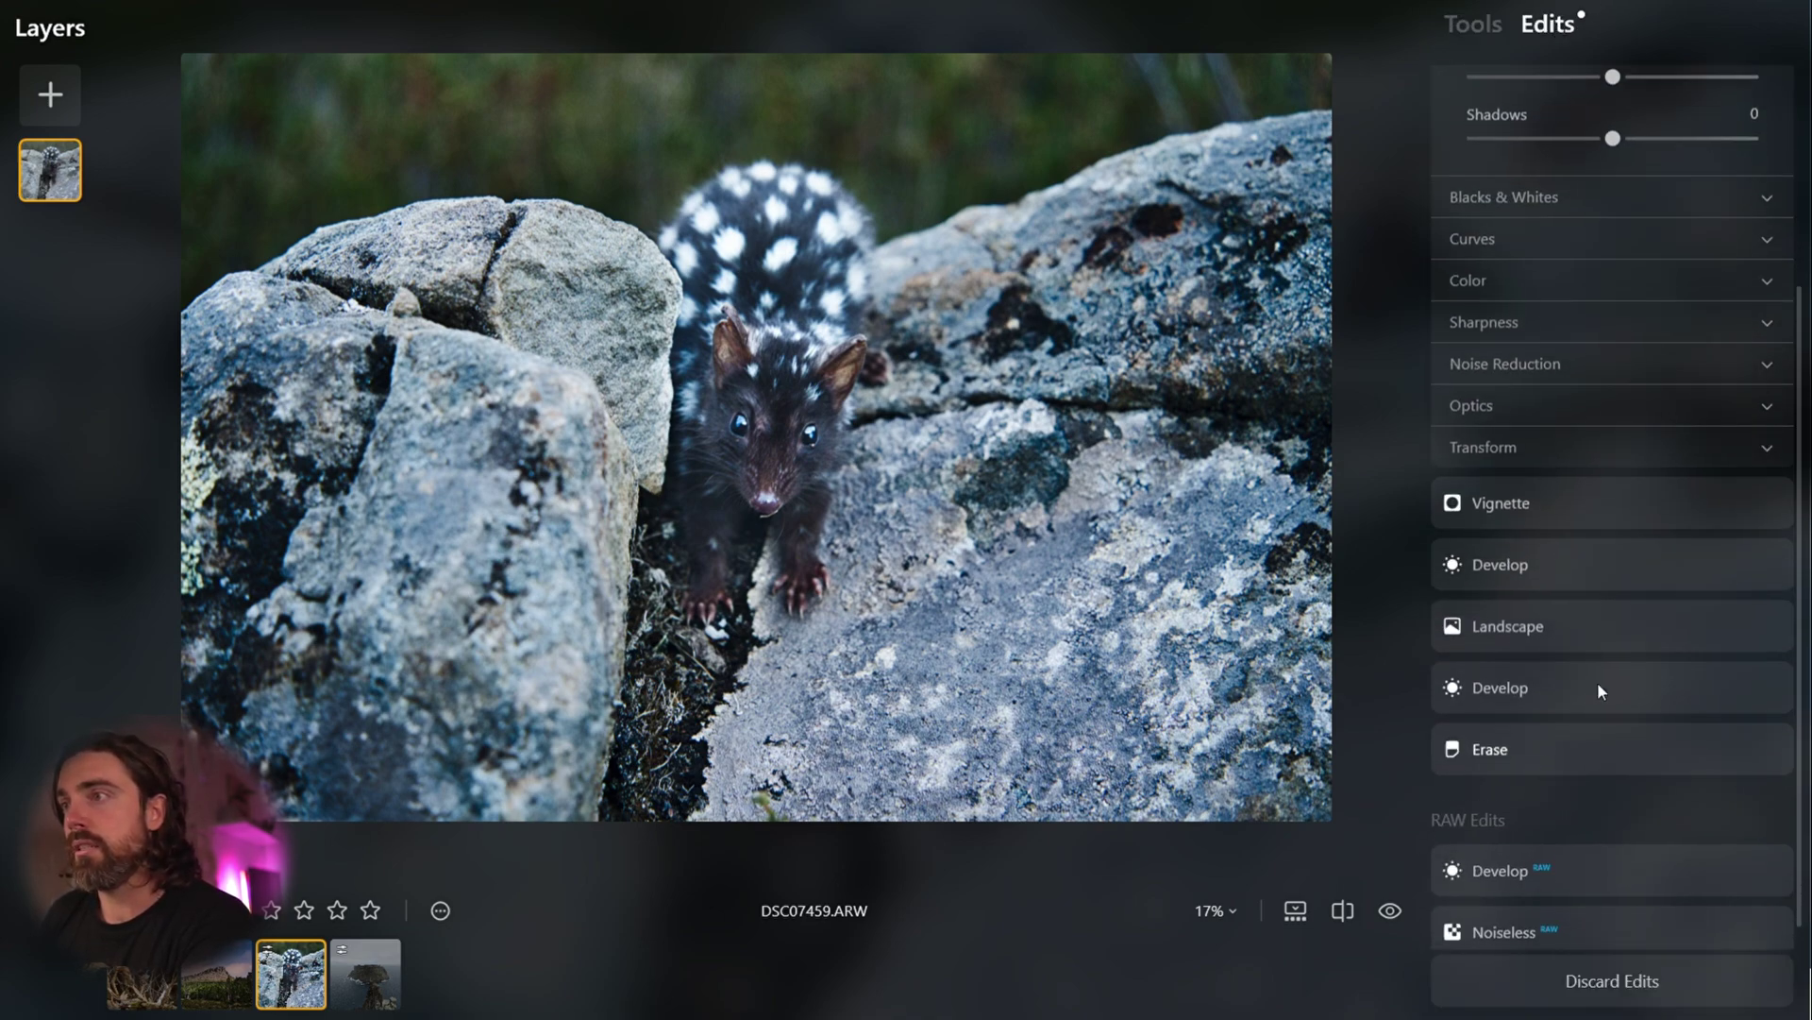
- Set Highlights to -54 in the existing Develop edit directly beneath the Vignette, checking that edit's effect and comparing the photo with the original
click(1587, 543)
click(1612, 538)
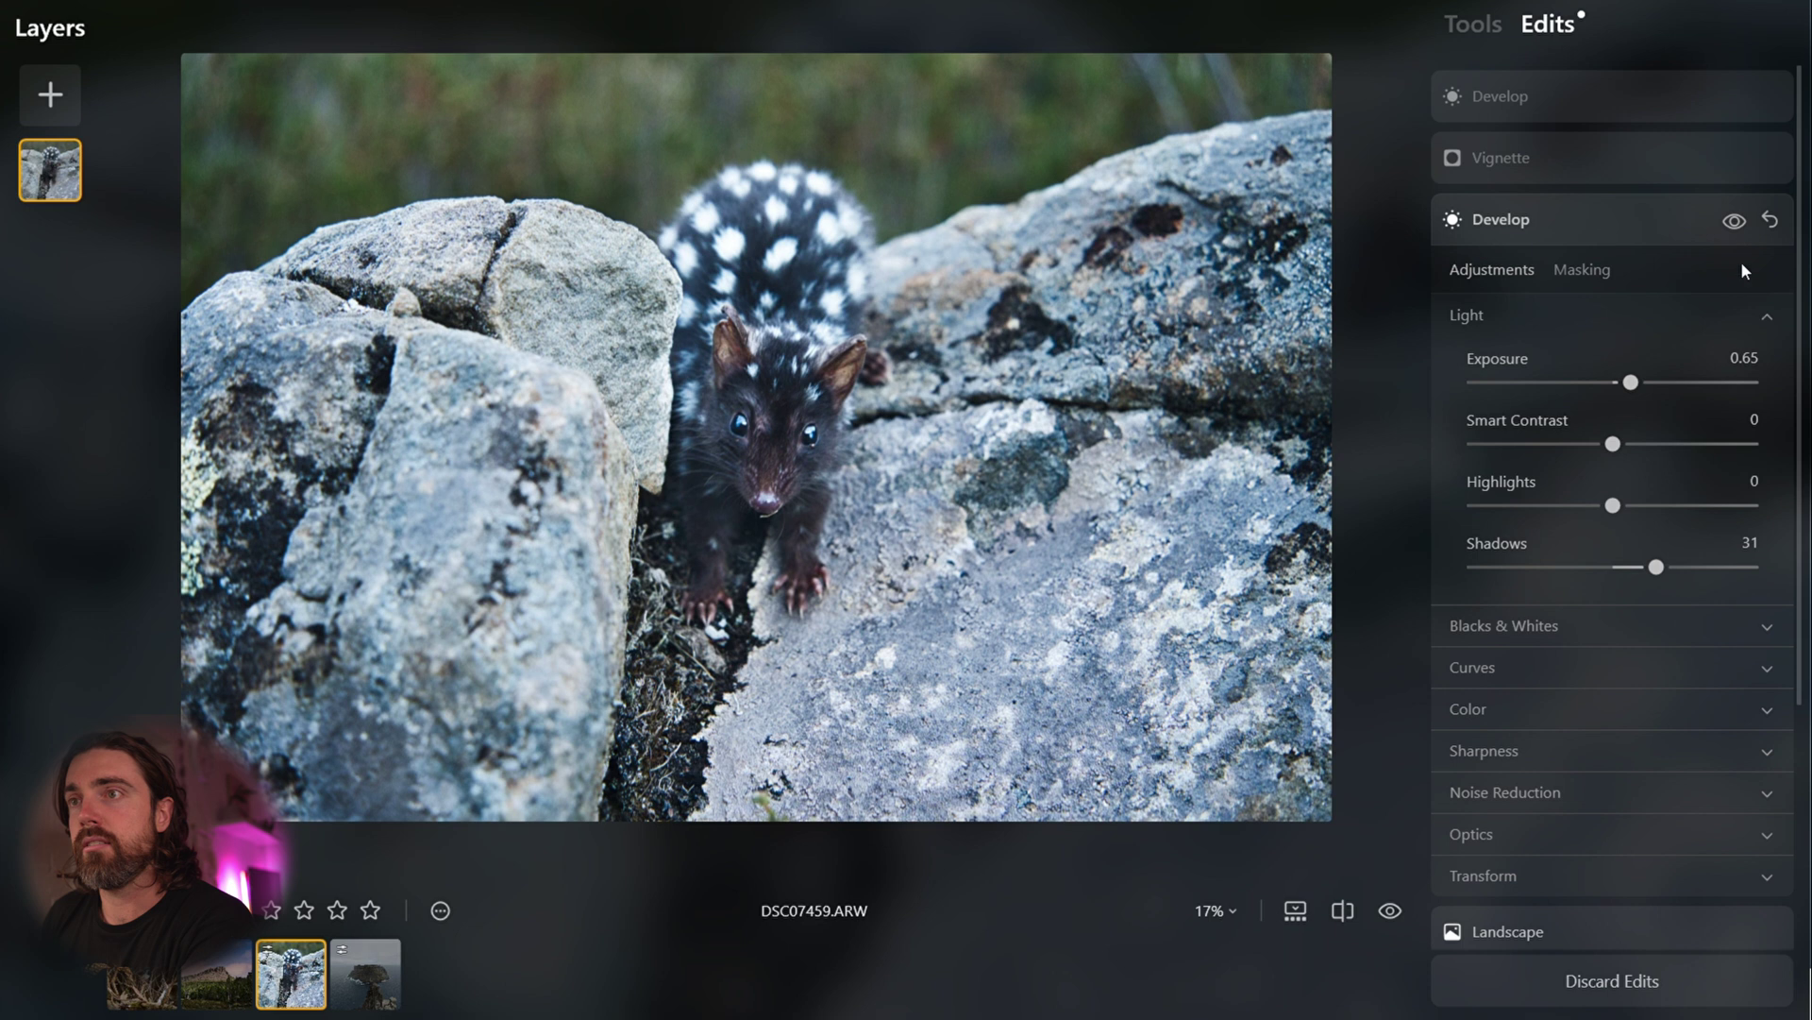
click(1734, 220)
click(1734, 221)
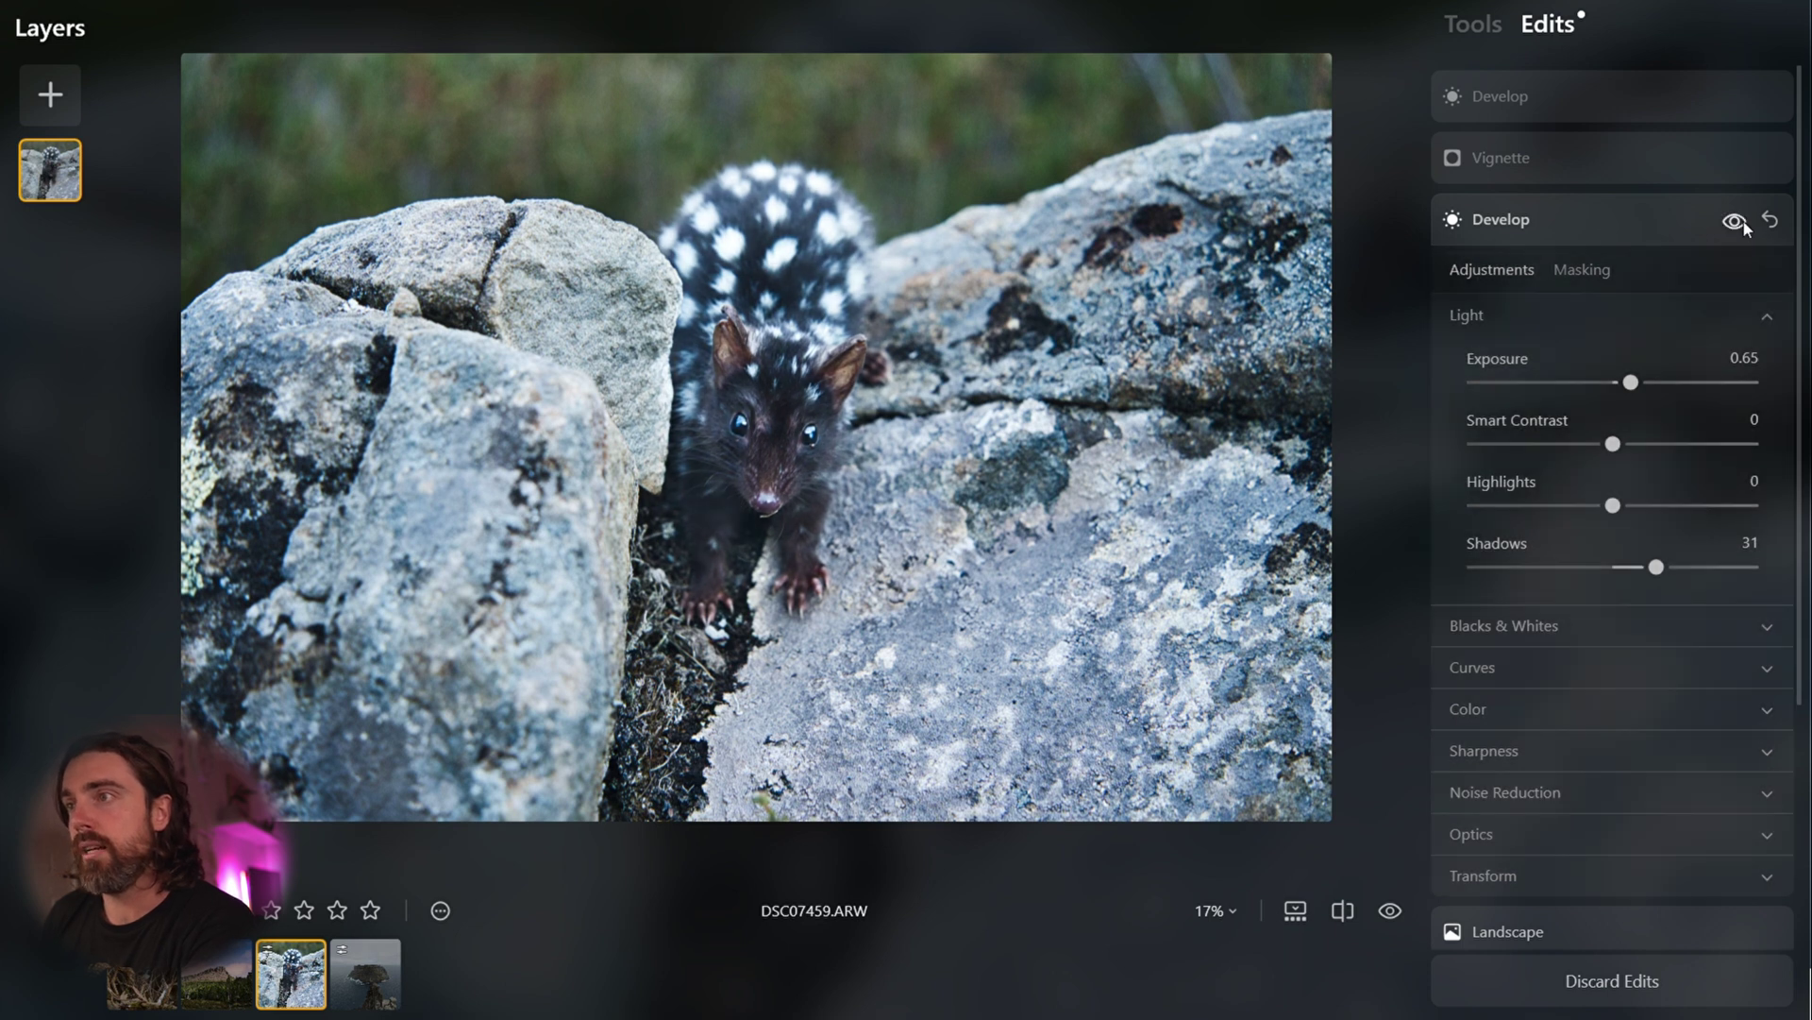
drag(1623, 510, 1537, 511)
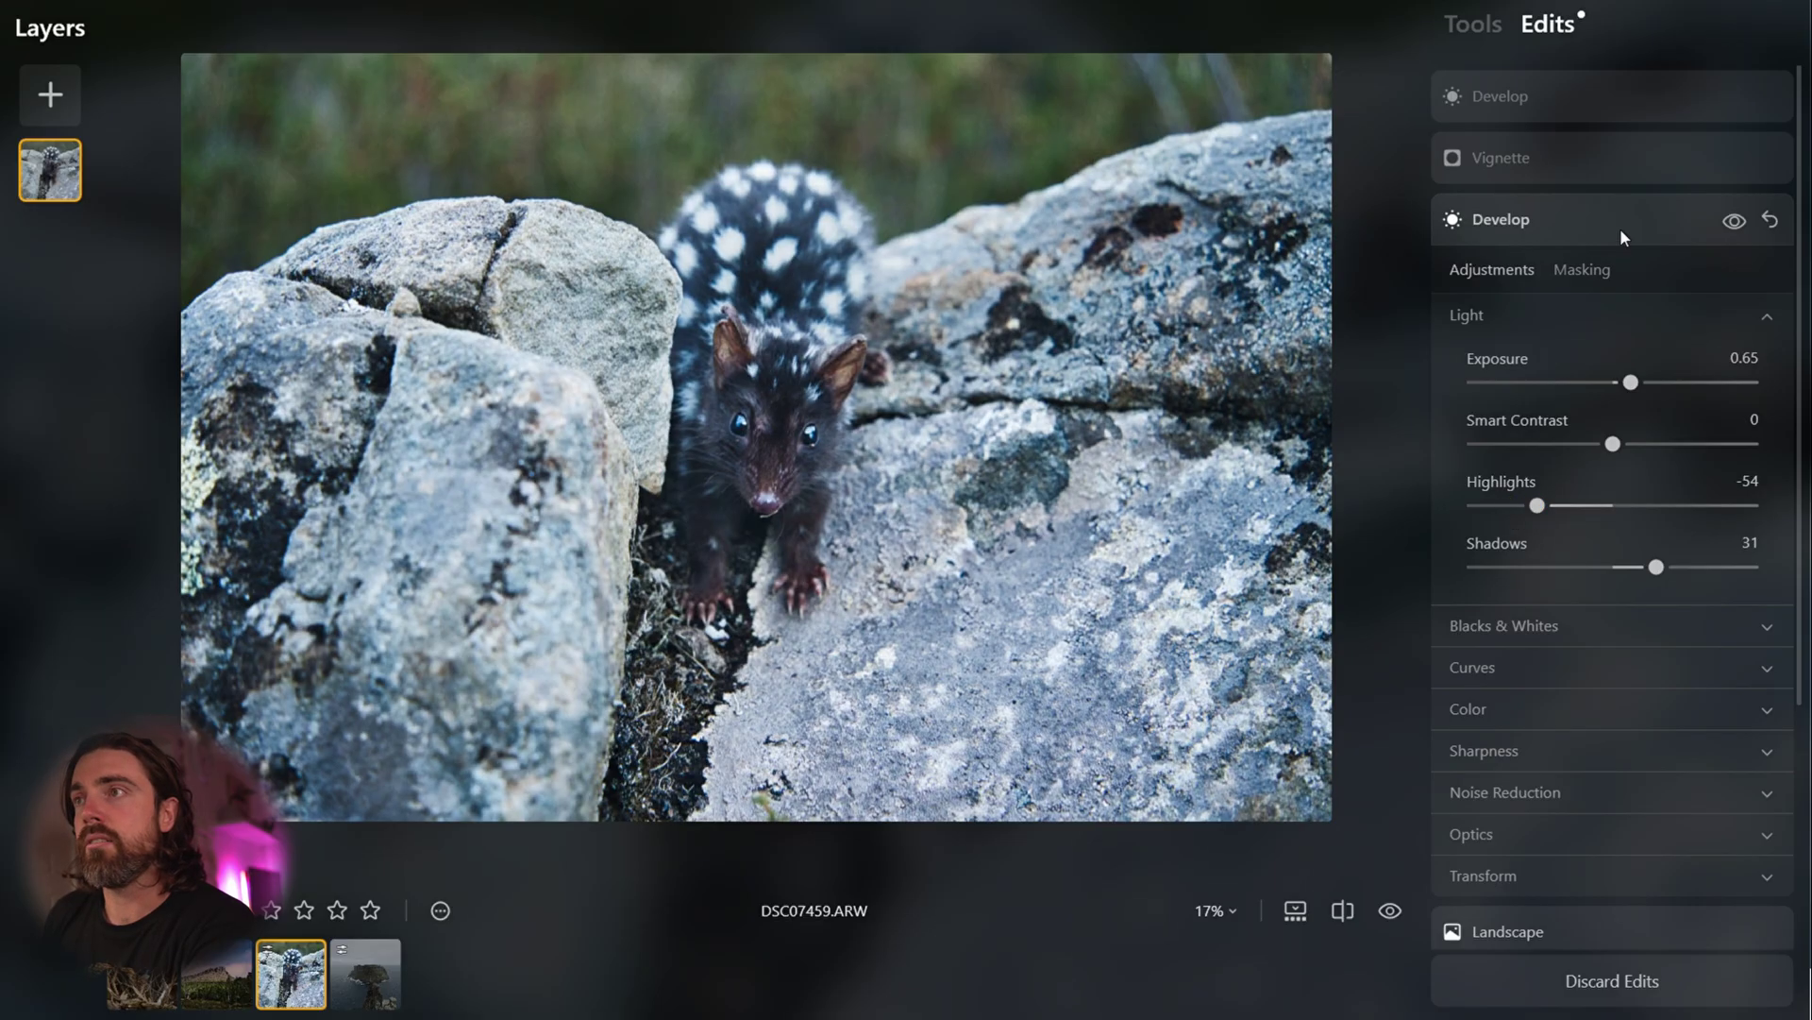
click(1530, 98)
click(1501, 25)
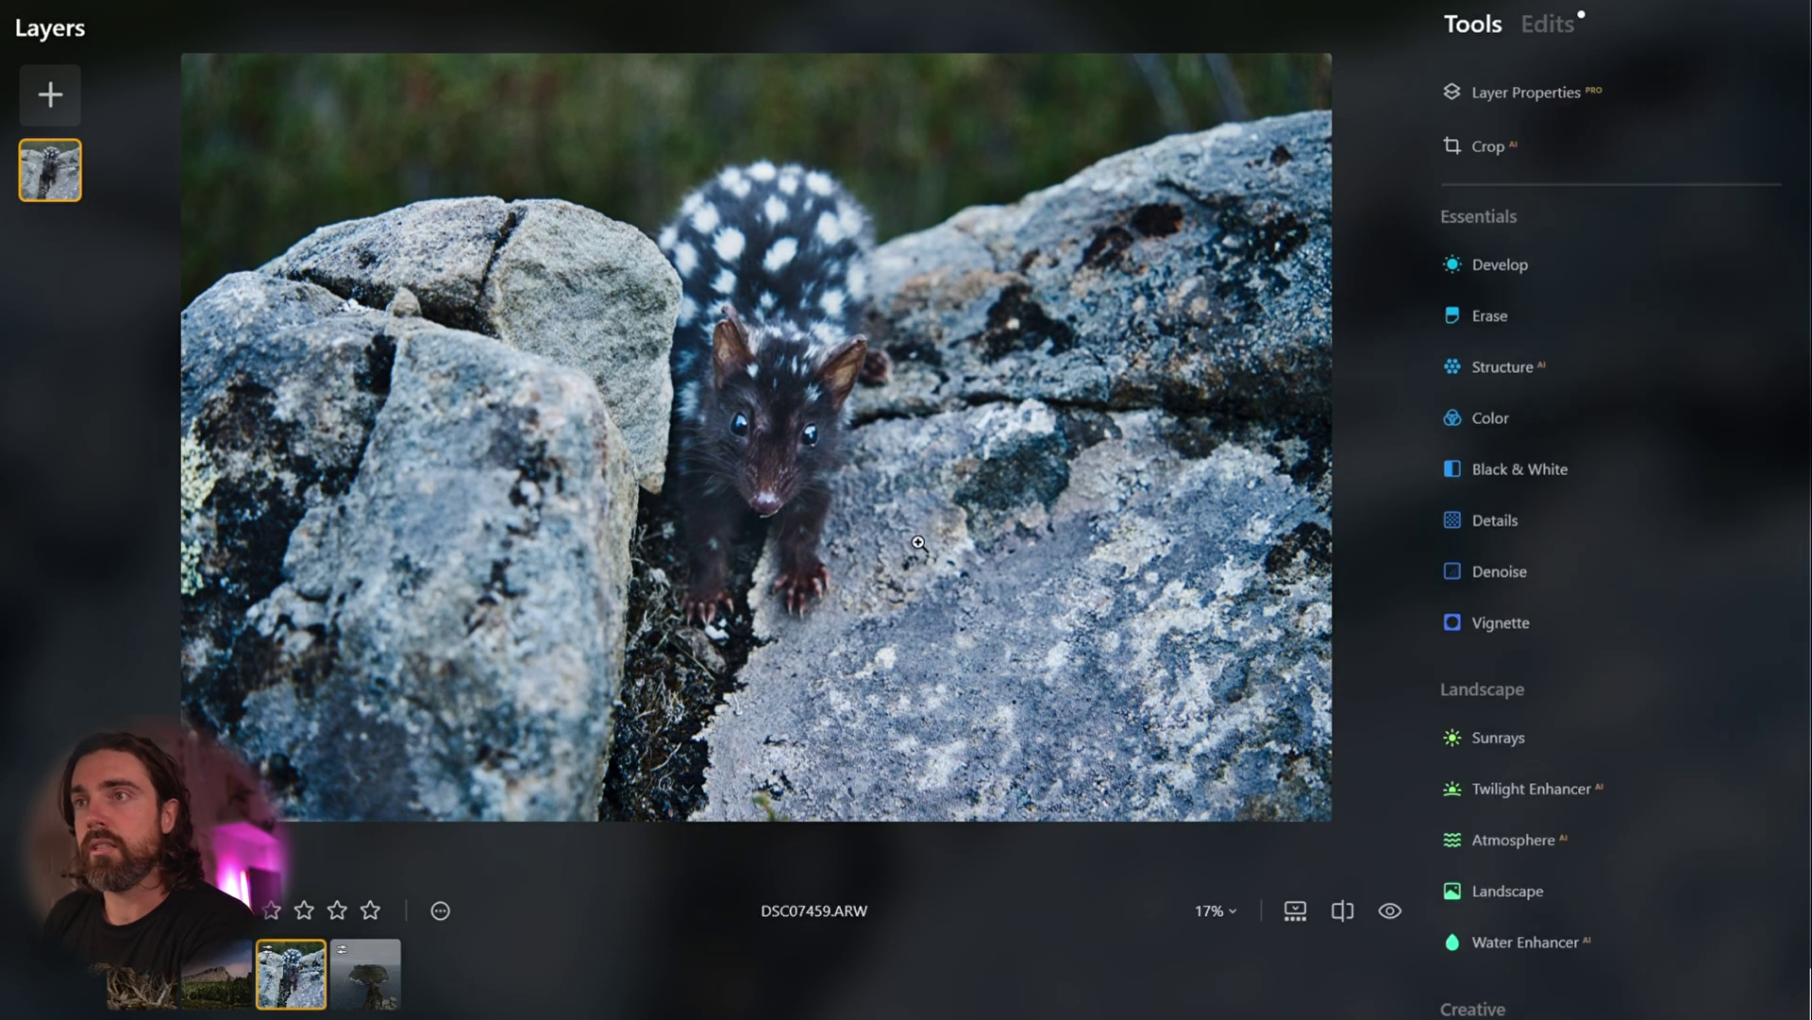
click(1391, 910)
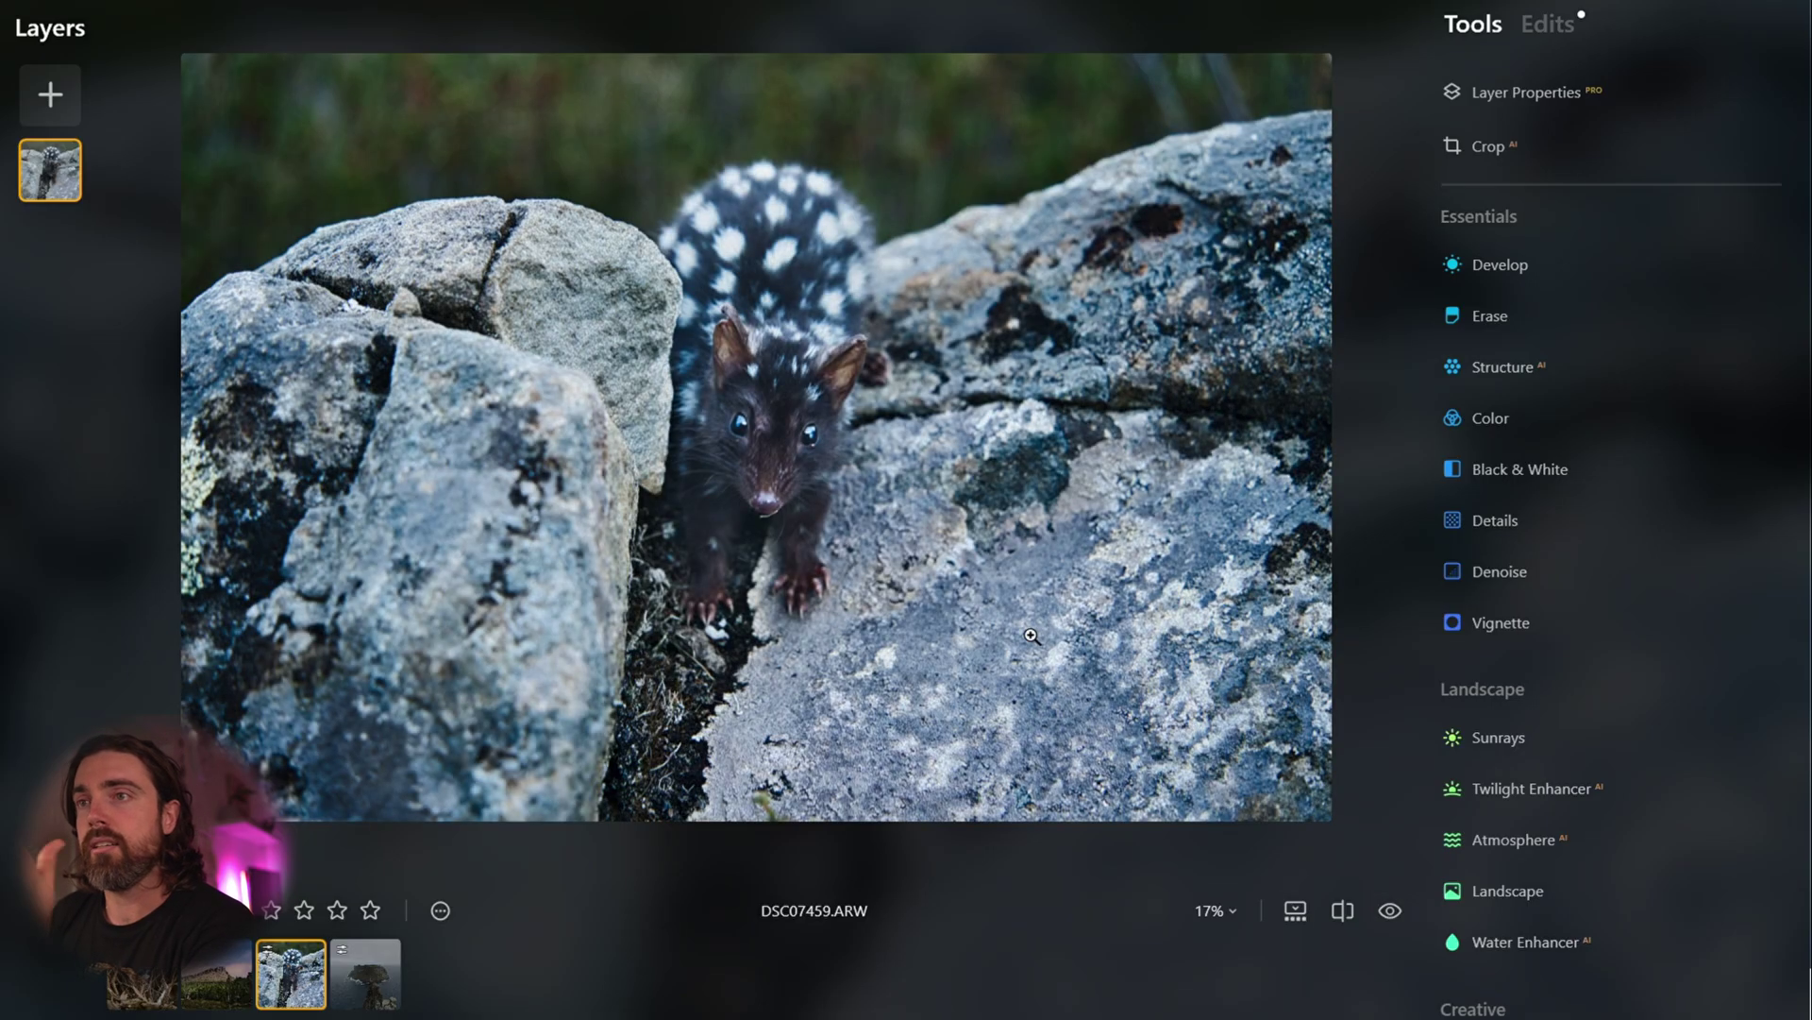
- Erase the small blade of grass under the quoll's nose with a size 20 brush
scroll(746, 444, up, 5)
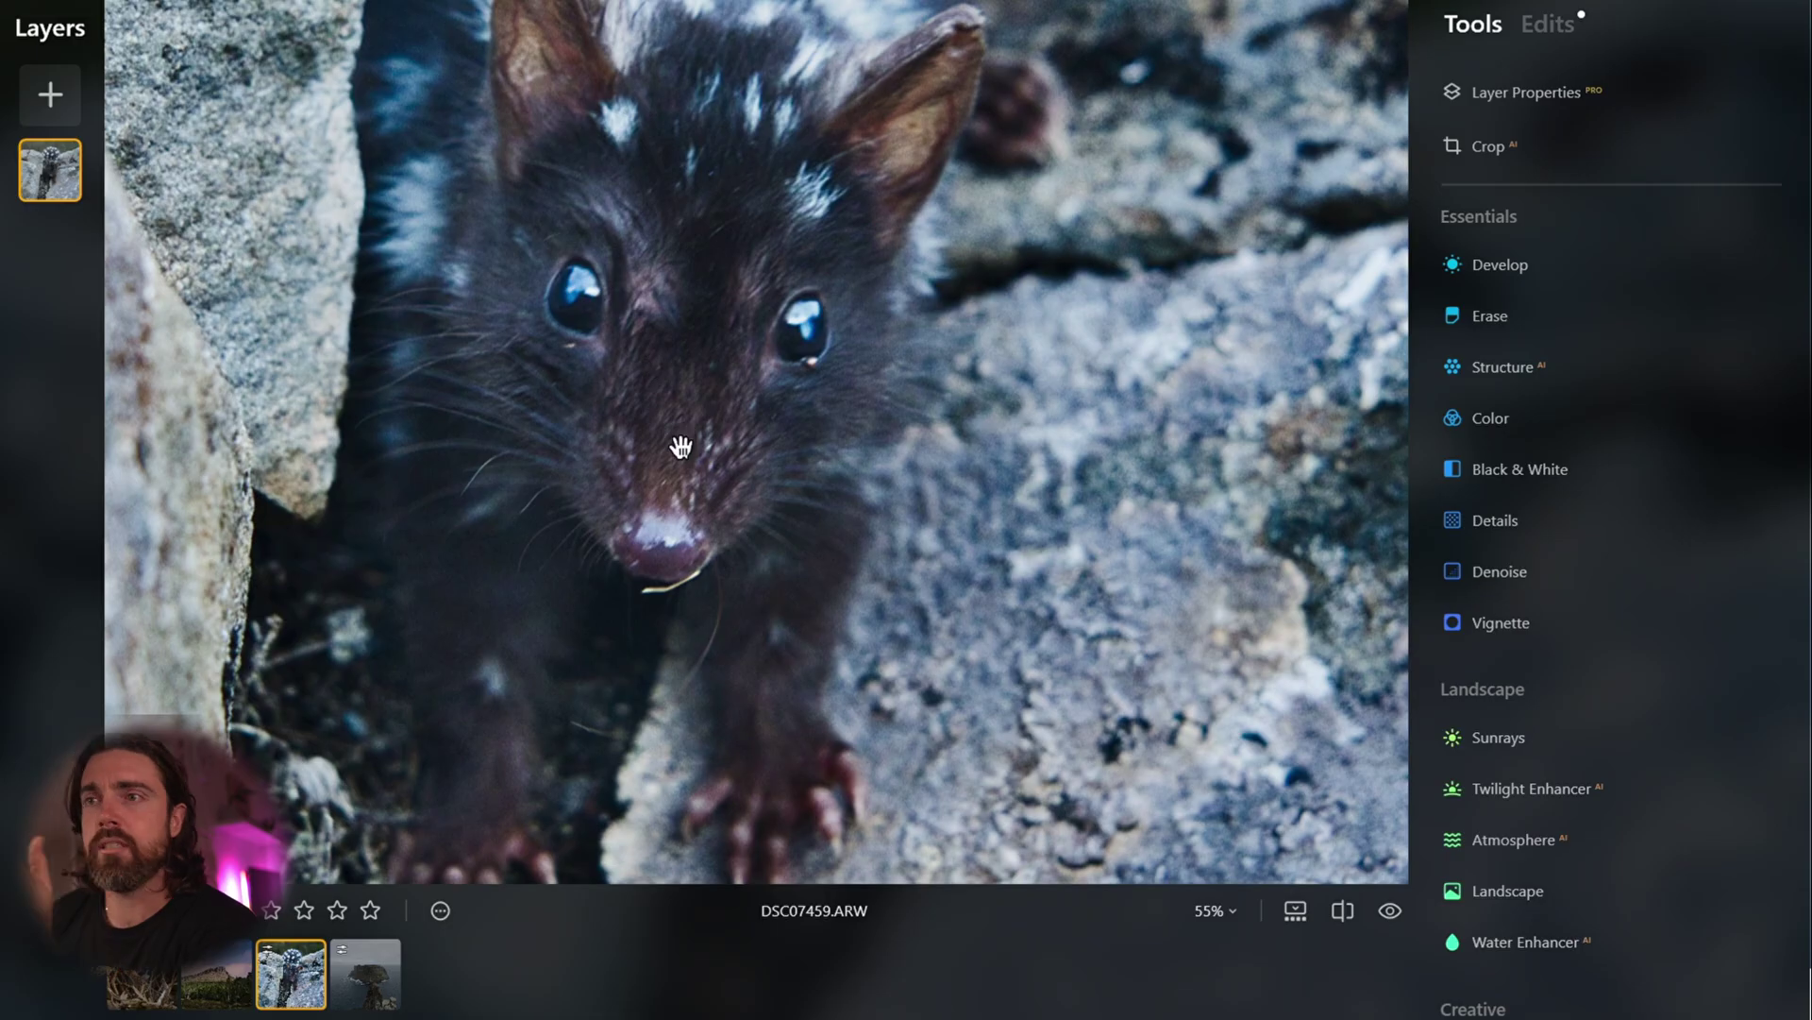
click(1496, 315)
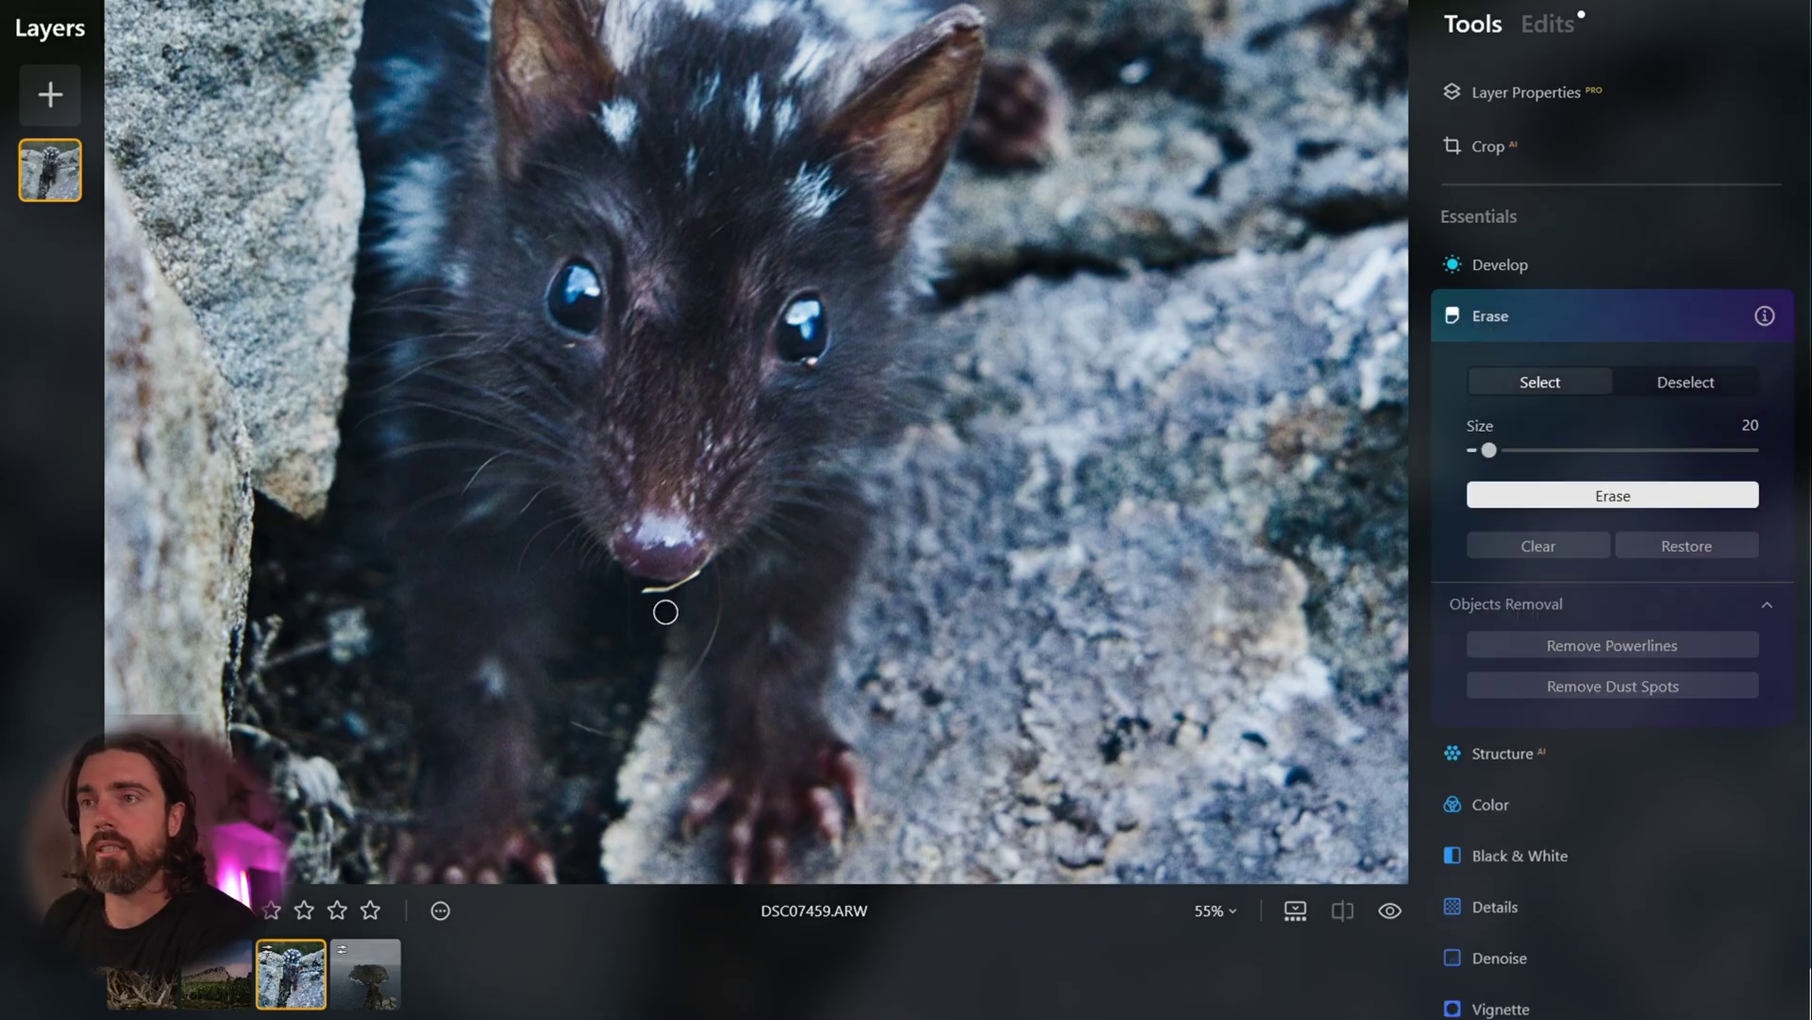
drag(649, 595, 717, 602)
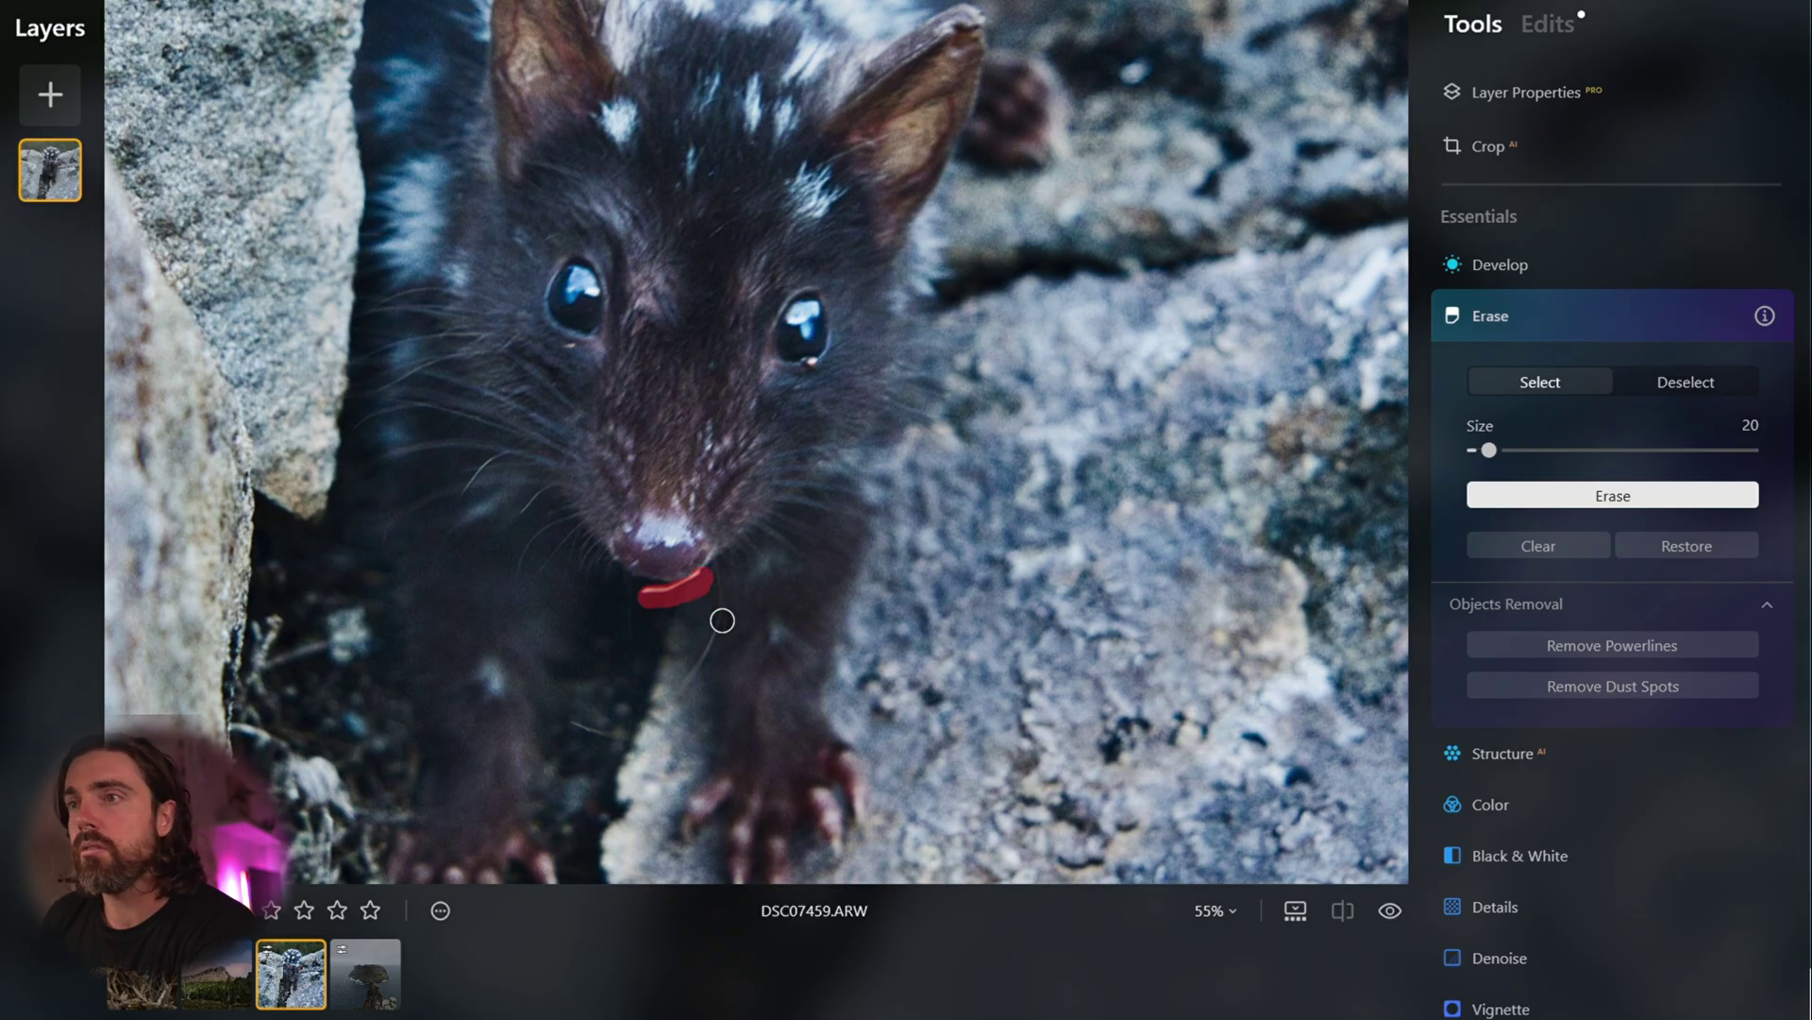
click(1719, 498)
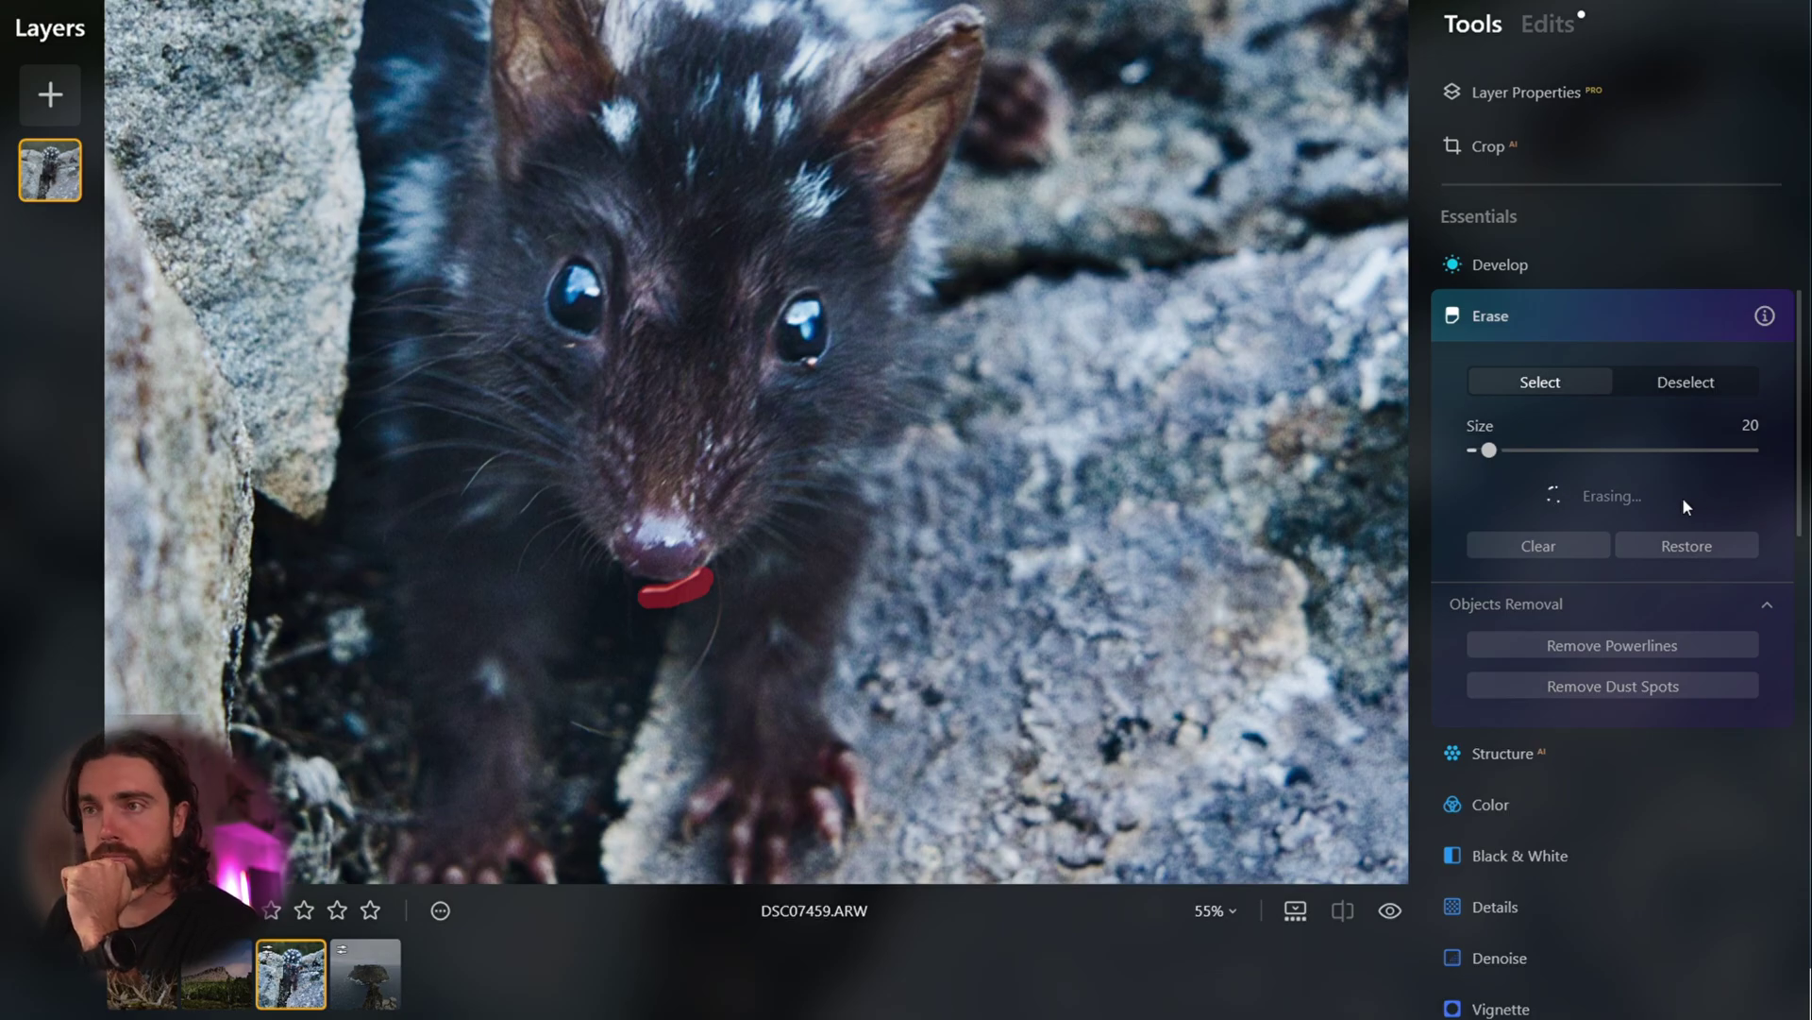
click(1589, 339)
- Sharpen the photo with Supersharp in Universal mode at Low strength, and compare the quoll's face with and without it
scroll(1569, 525, up, 3)
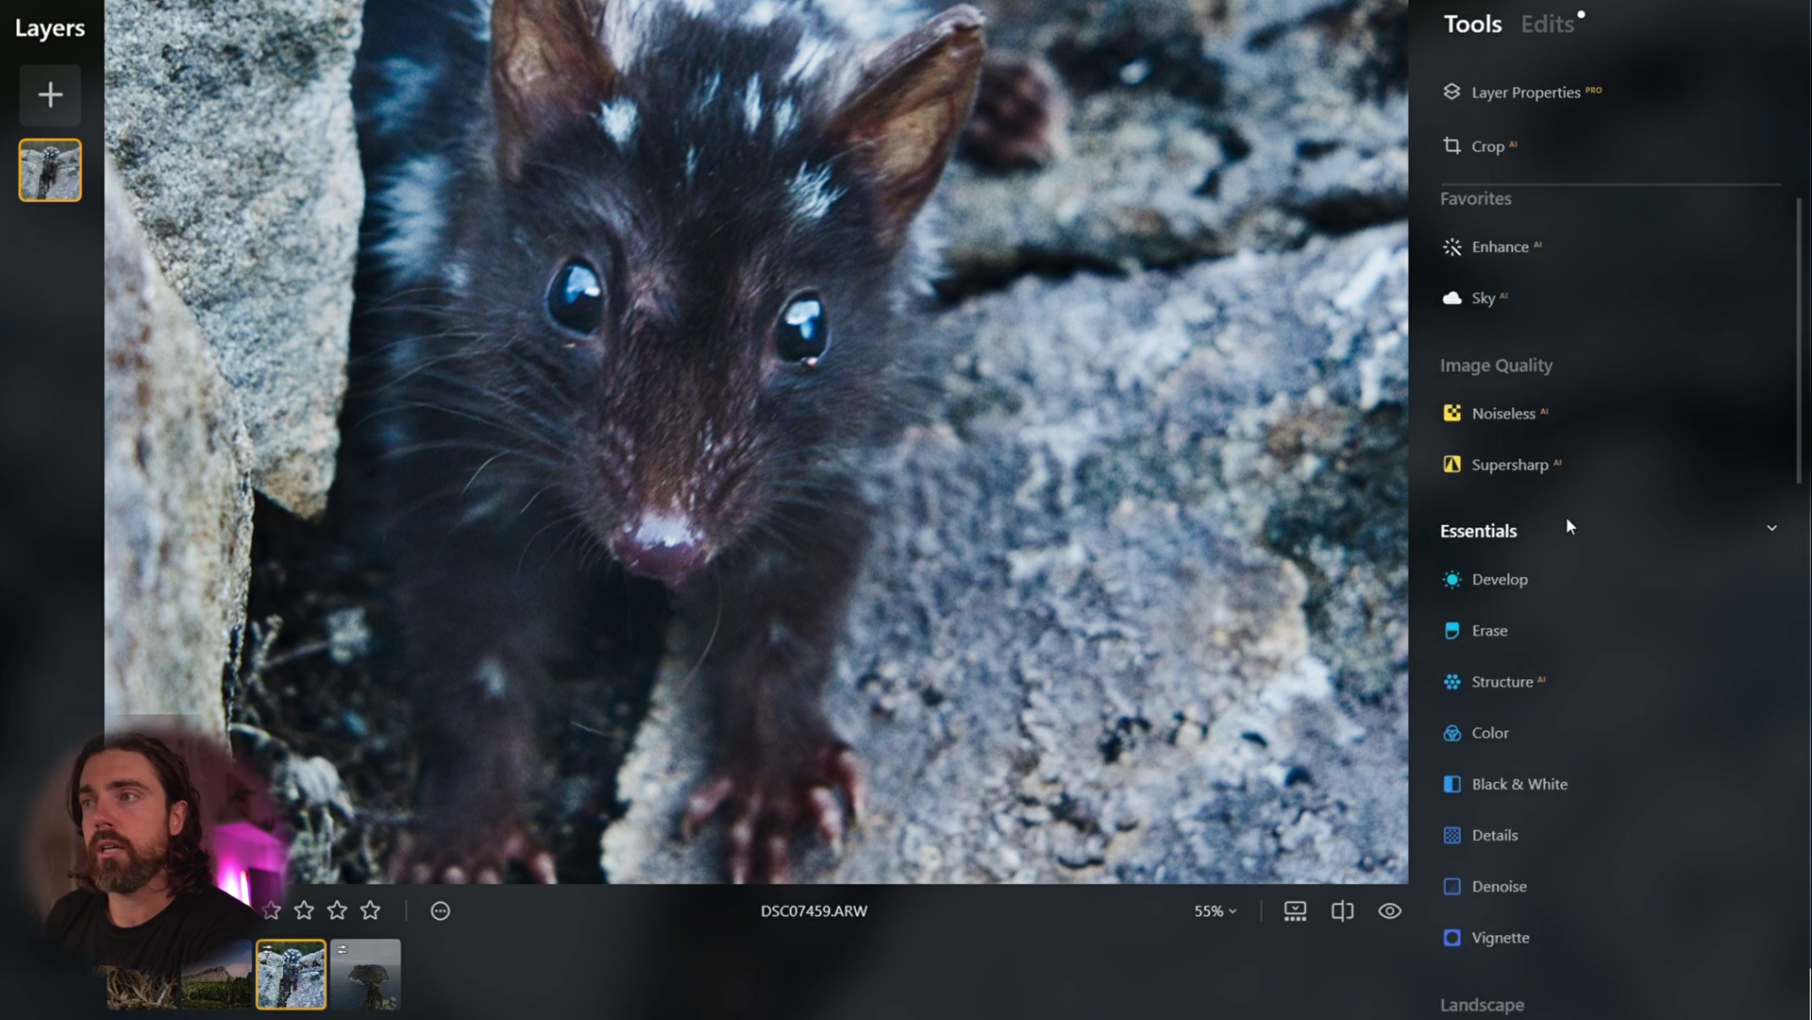
click(1548, 476)
key(ctrl+0)
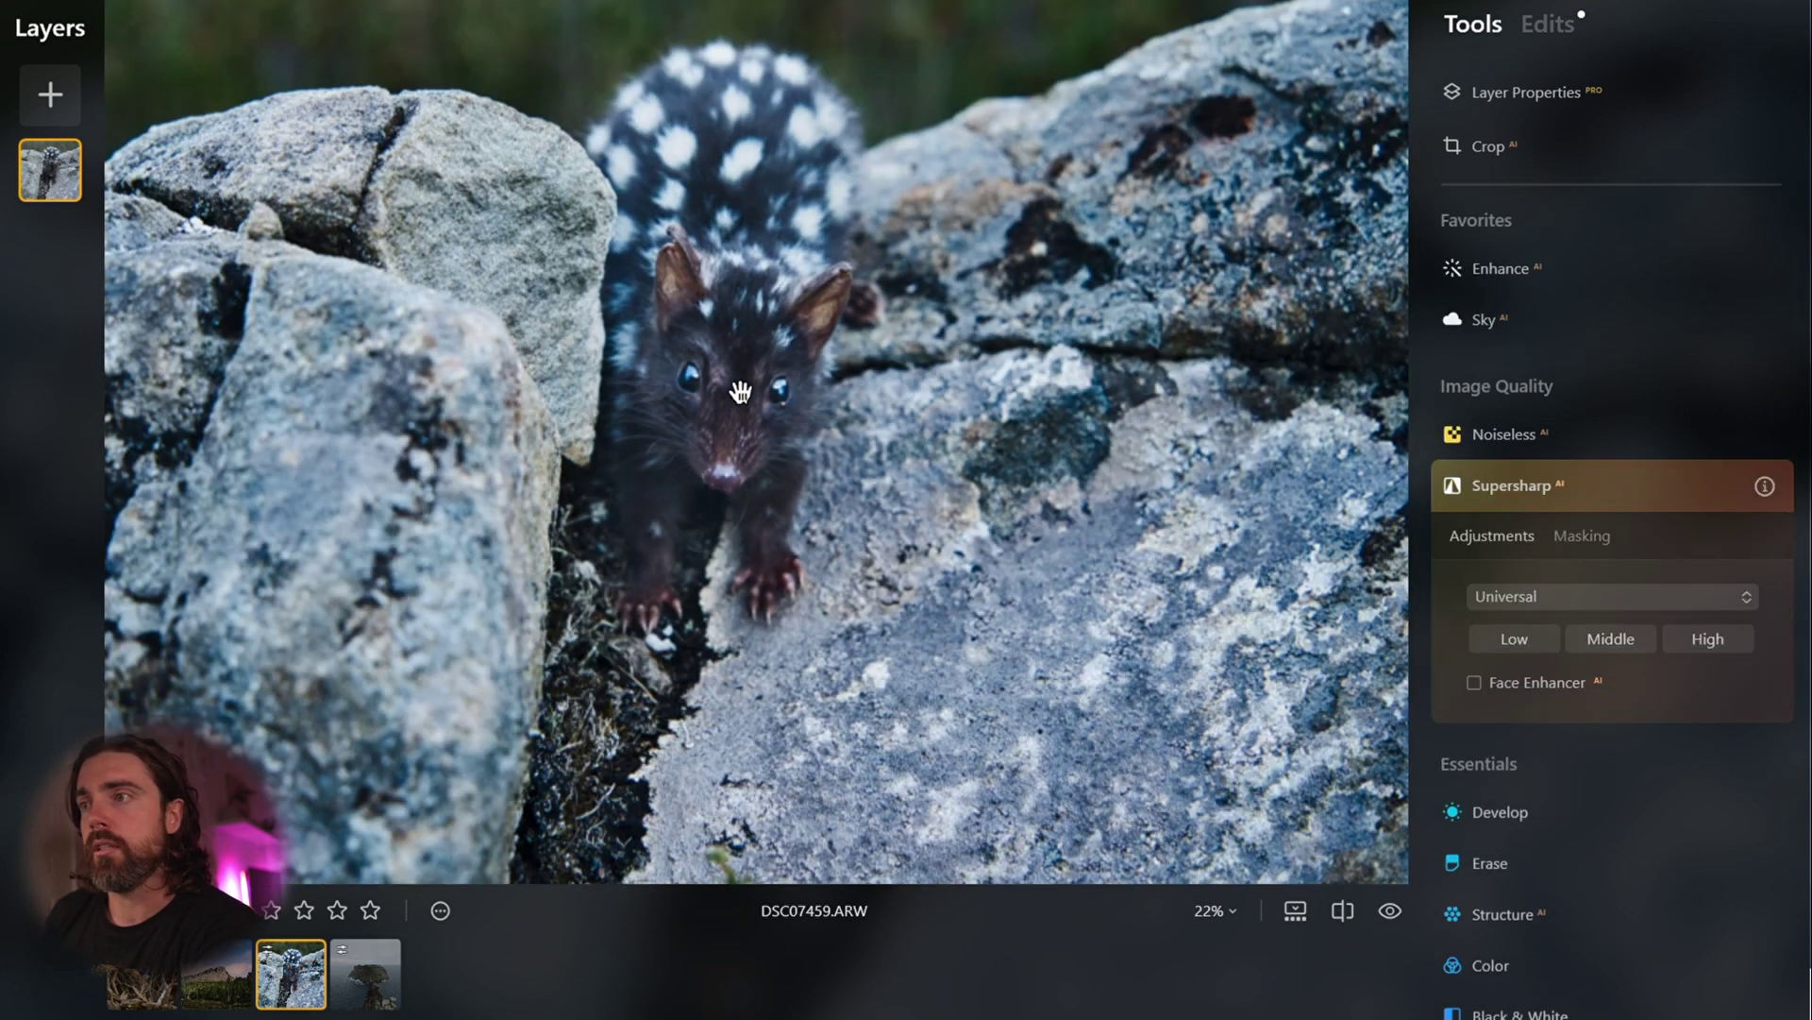
click(1517, 636)
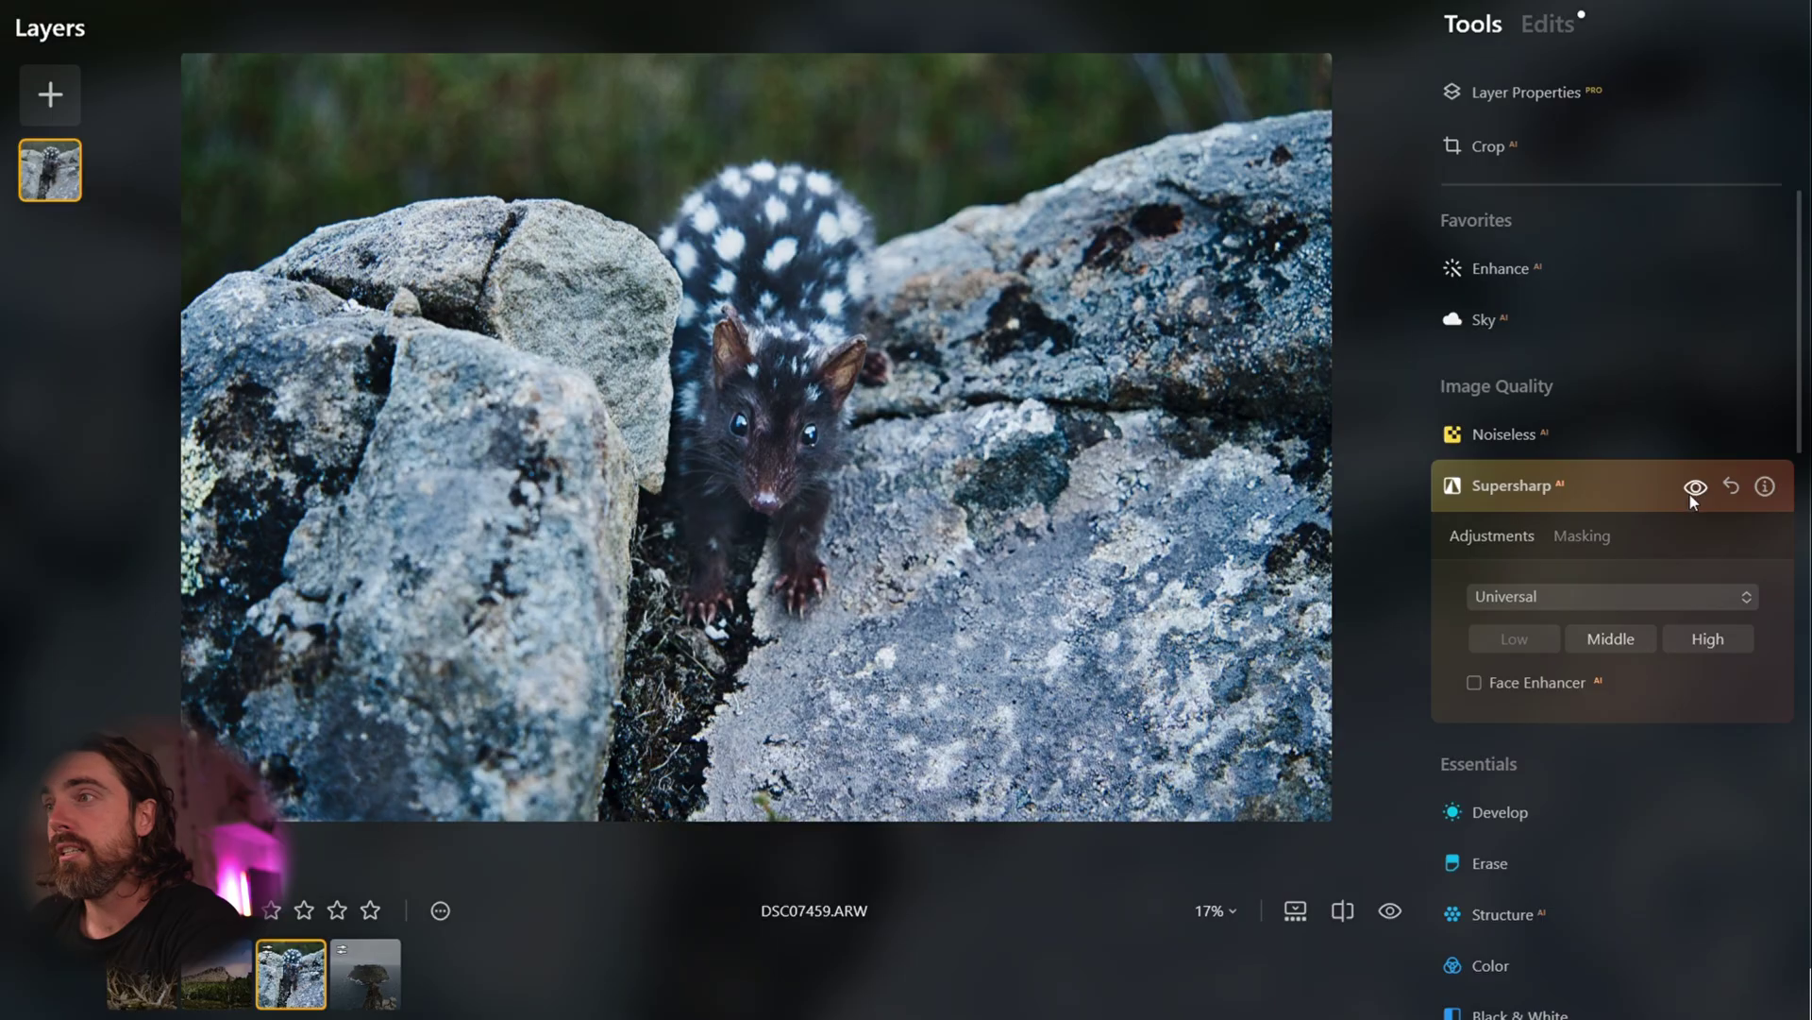
click(1696, 486)
click(993, 508)
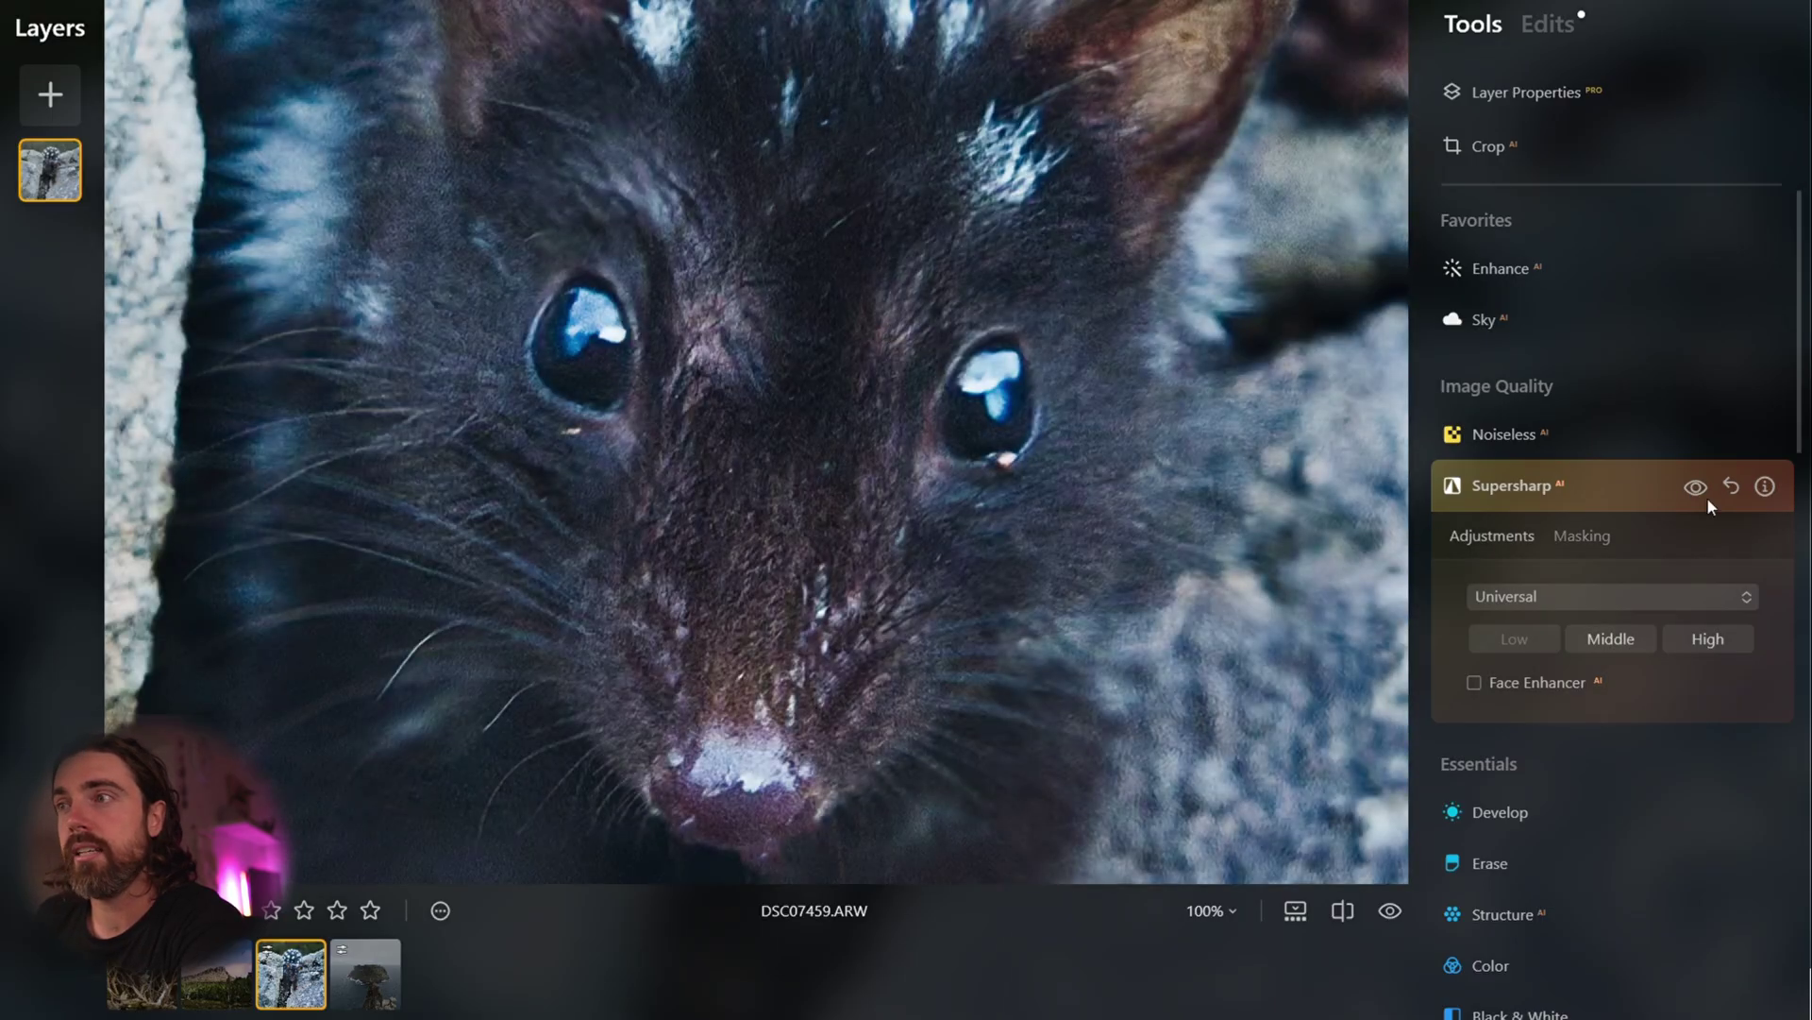
click(1695, 489)
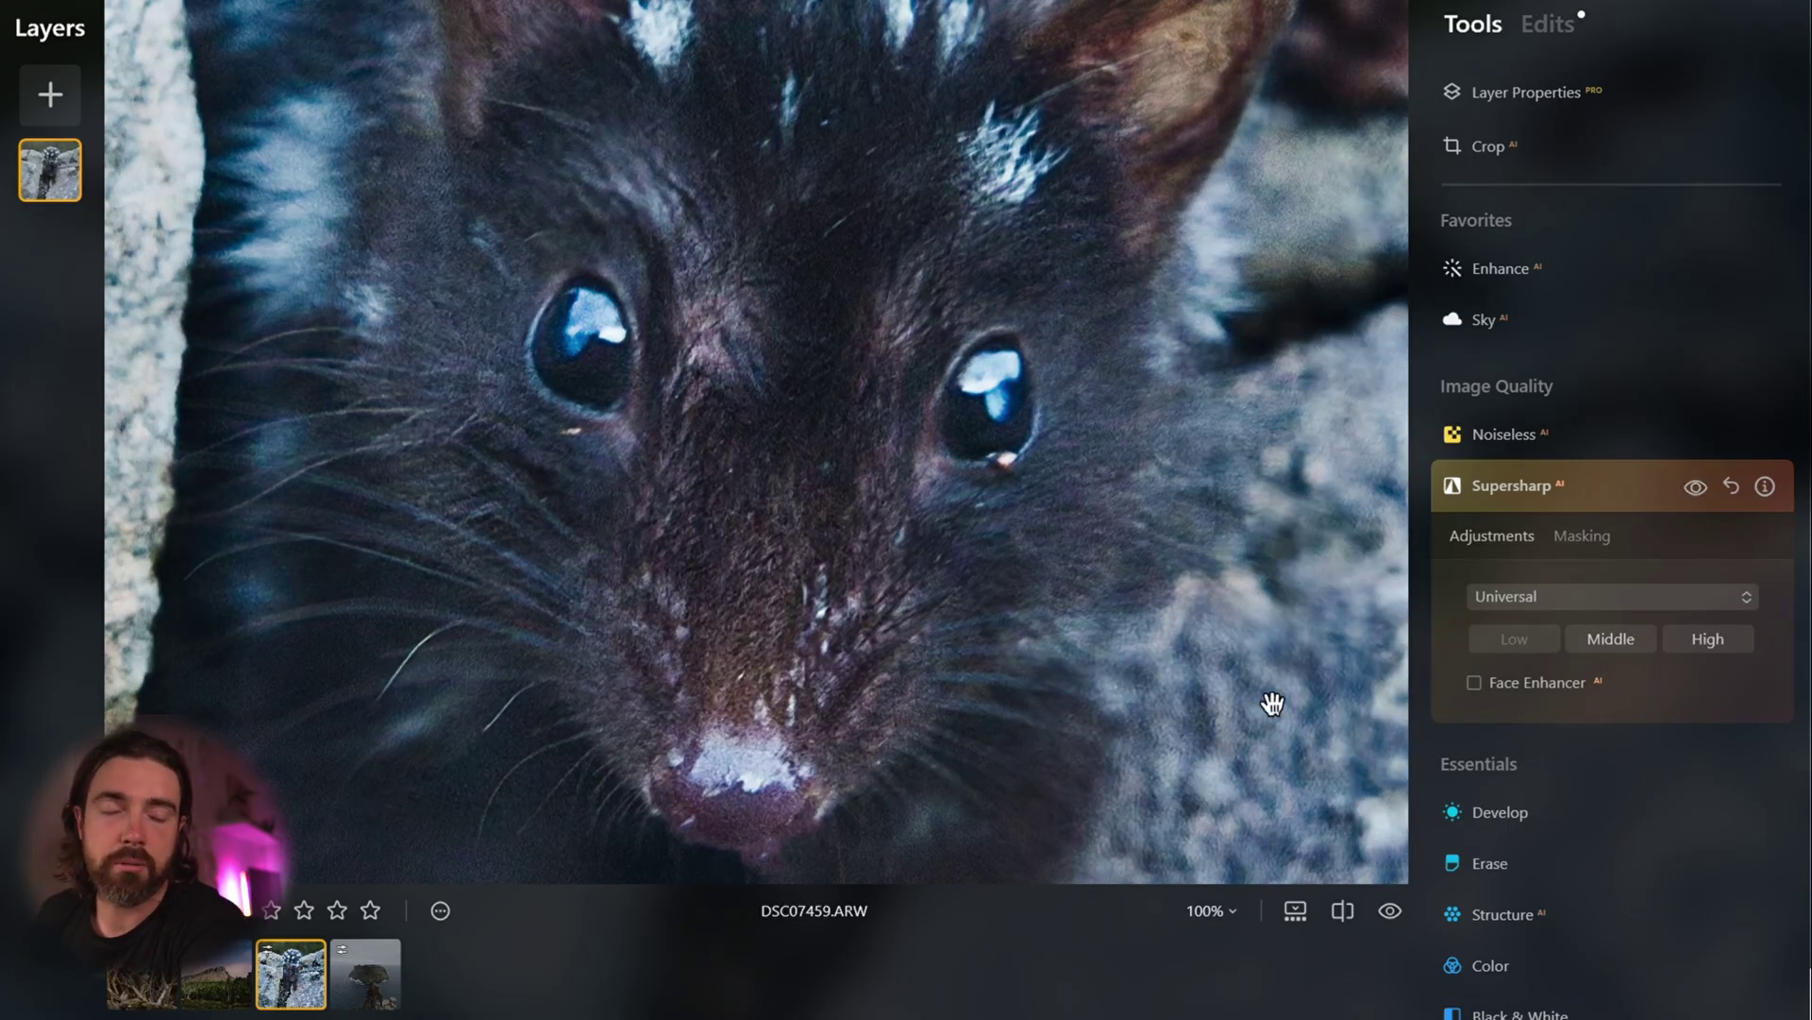
click(1623, 491)
- Erase the pink speck beneath the quoll's eye on the right of the photo with a size 20 brush
click(1501, 652)
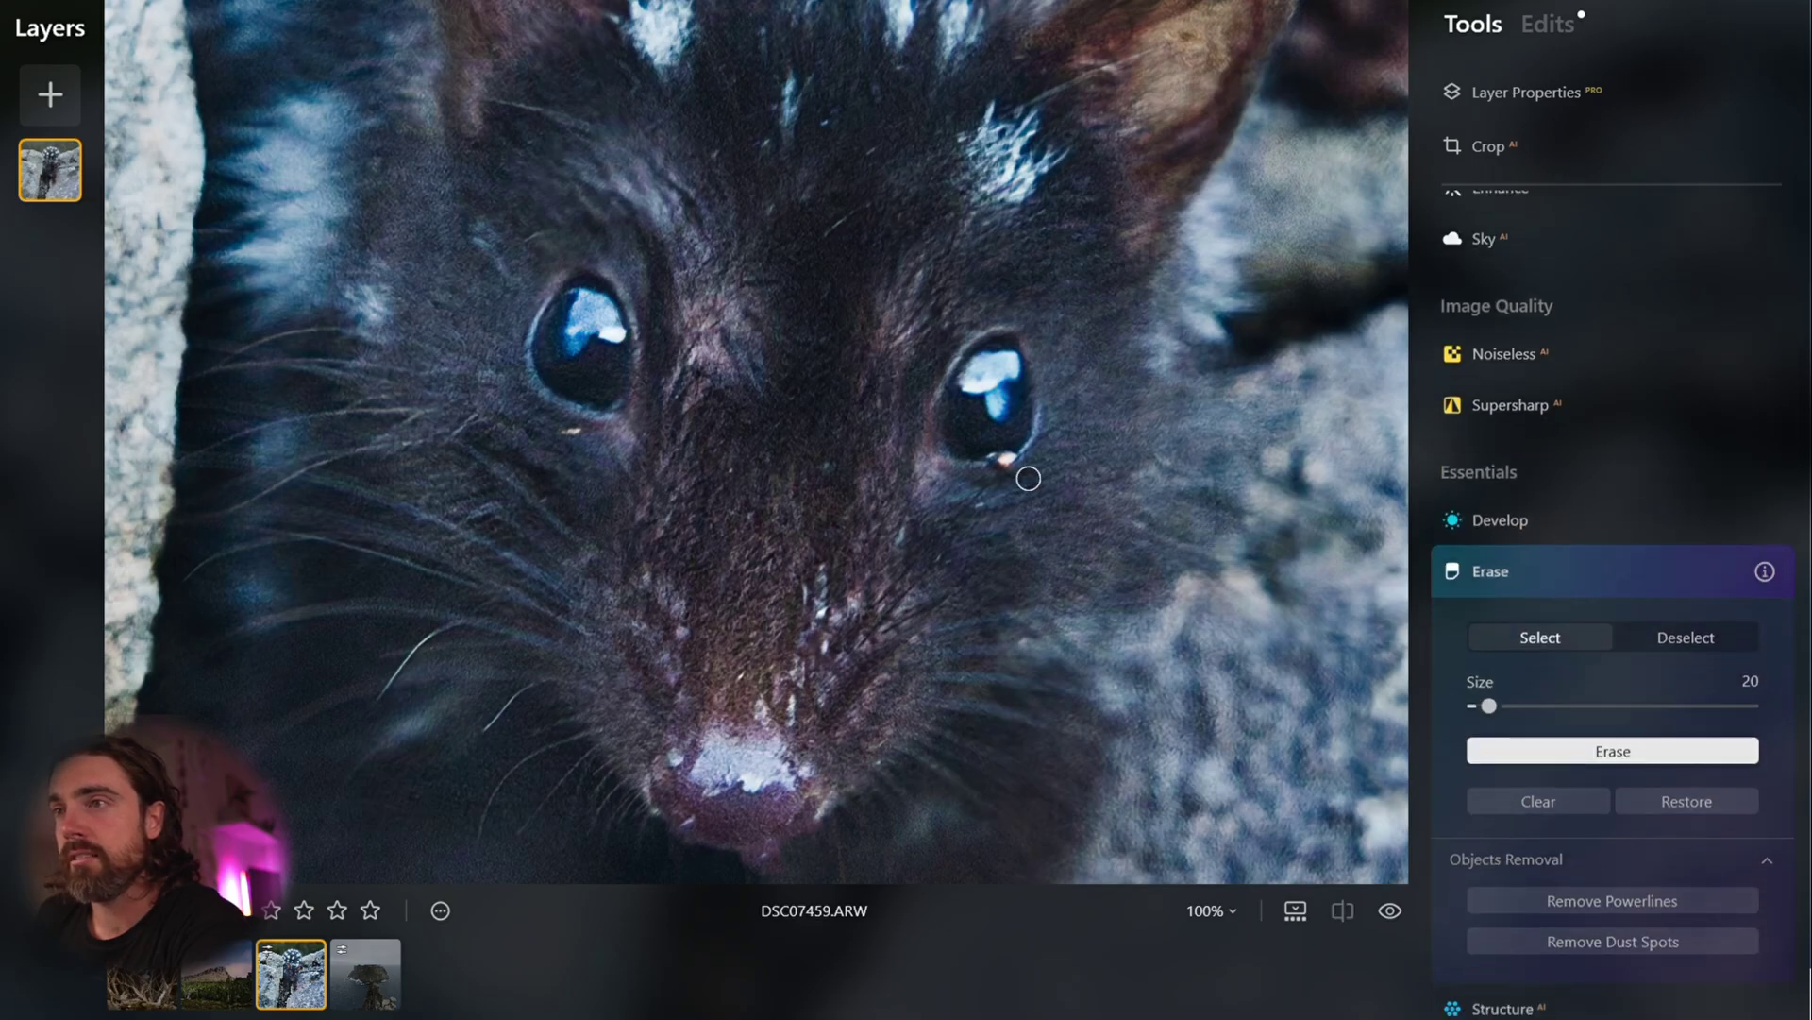
drag(1026, 472, 1000, 465)
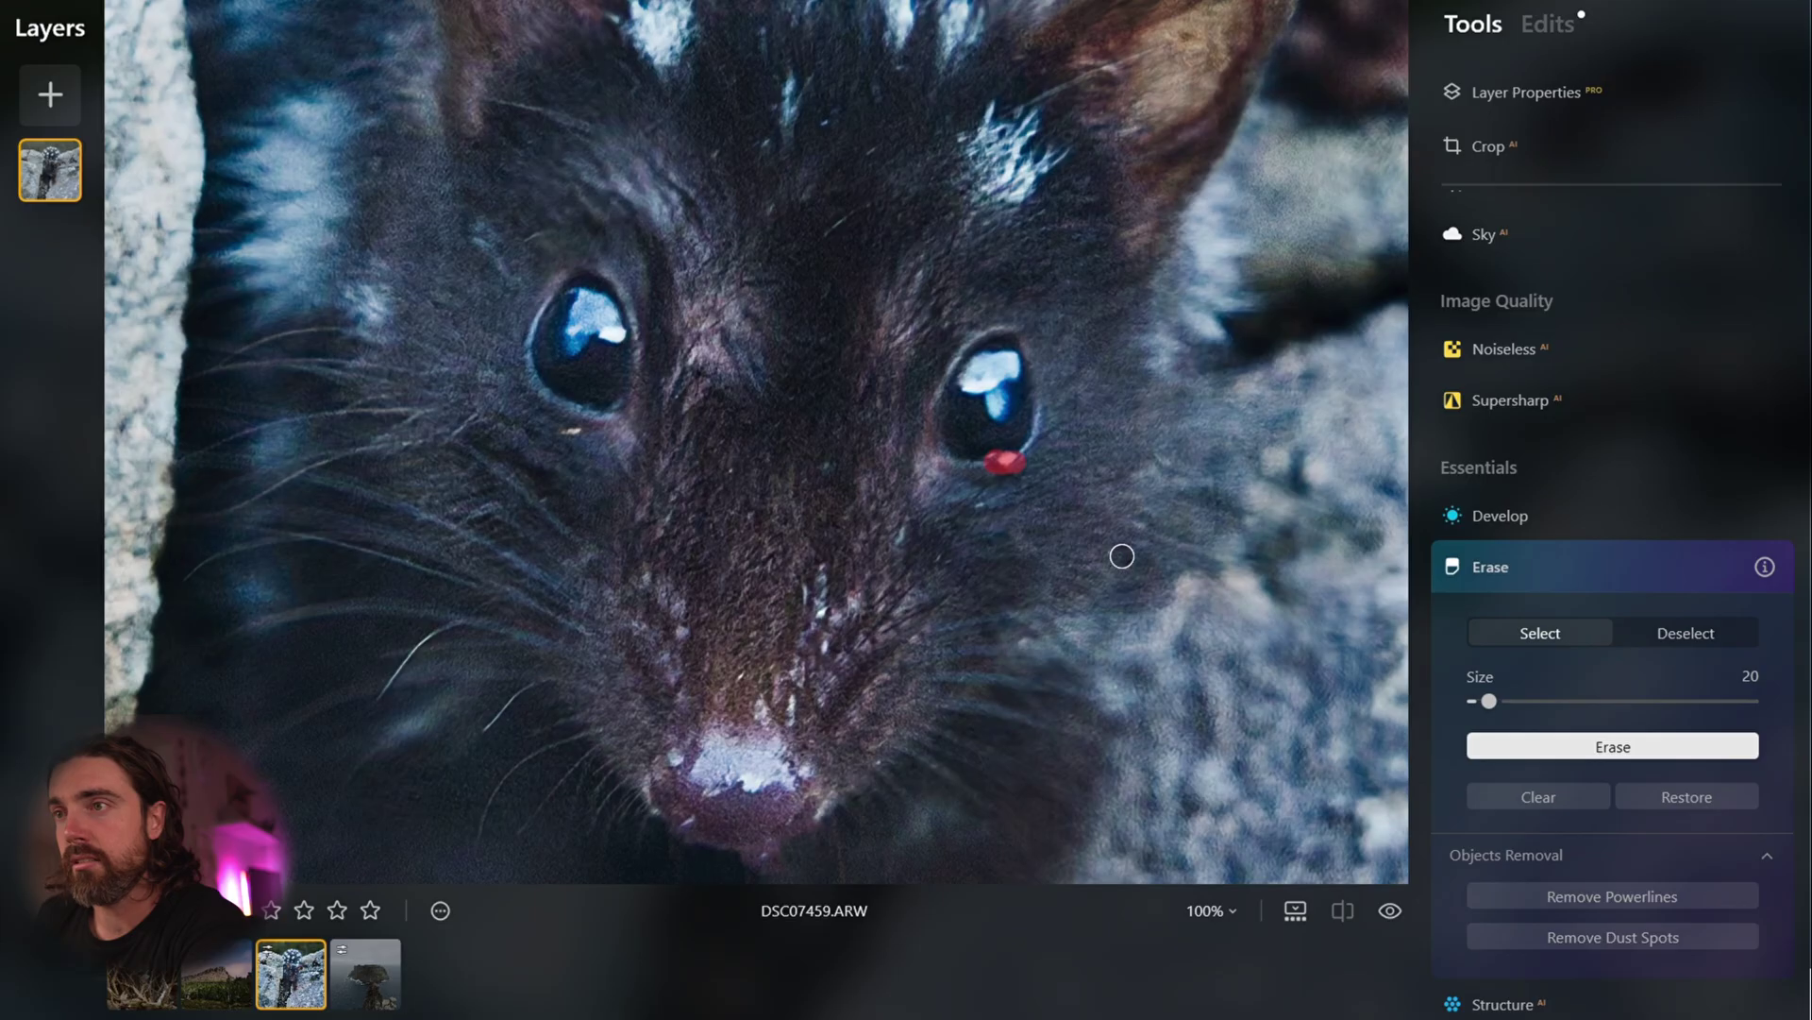
click(1590, 746)
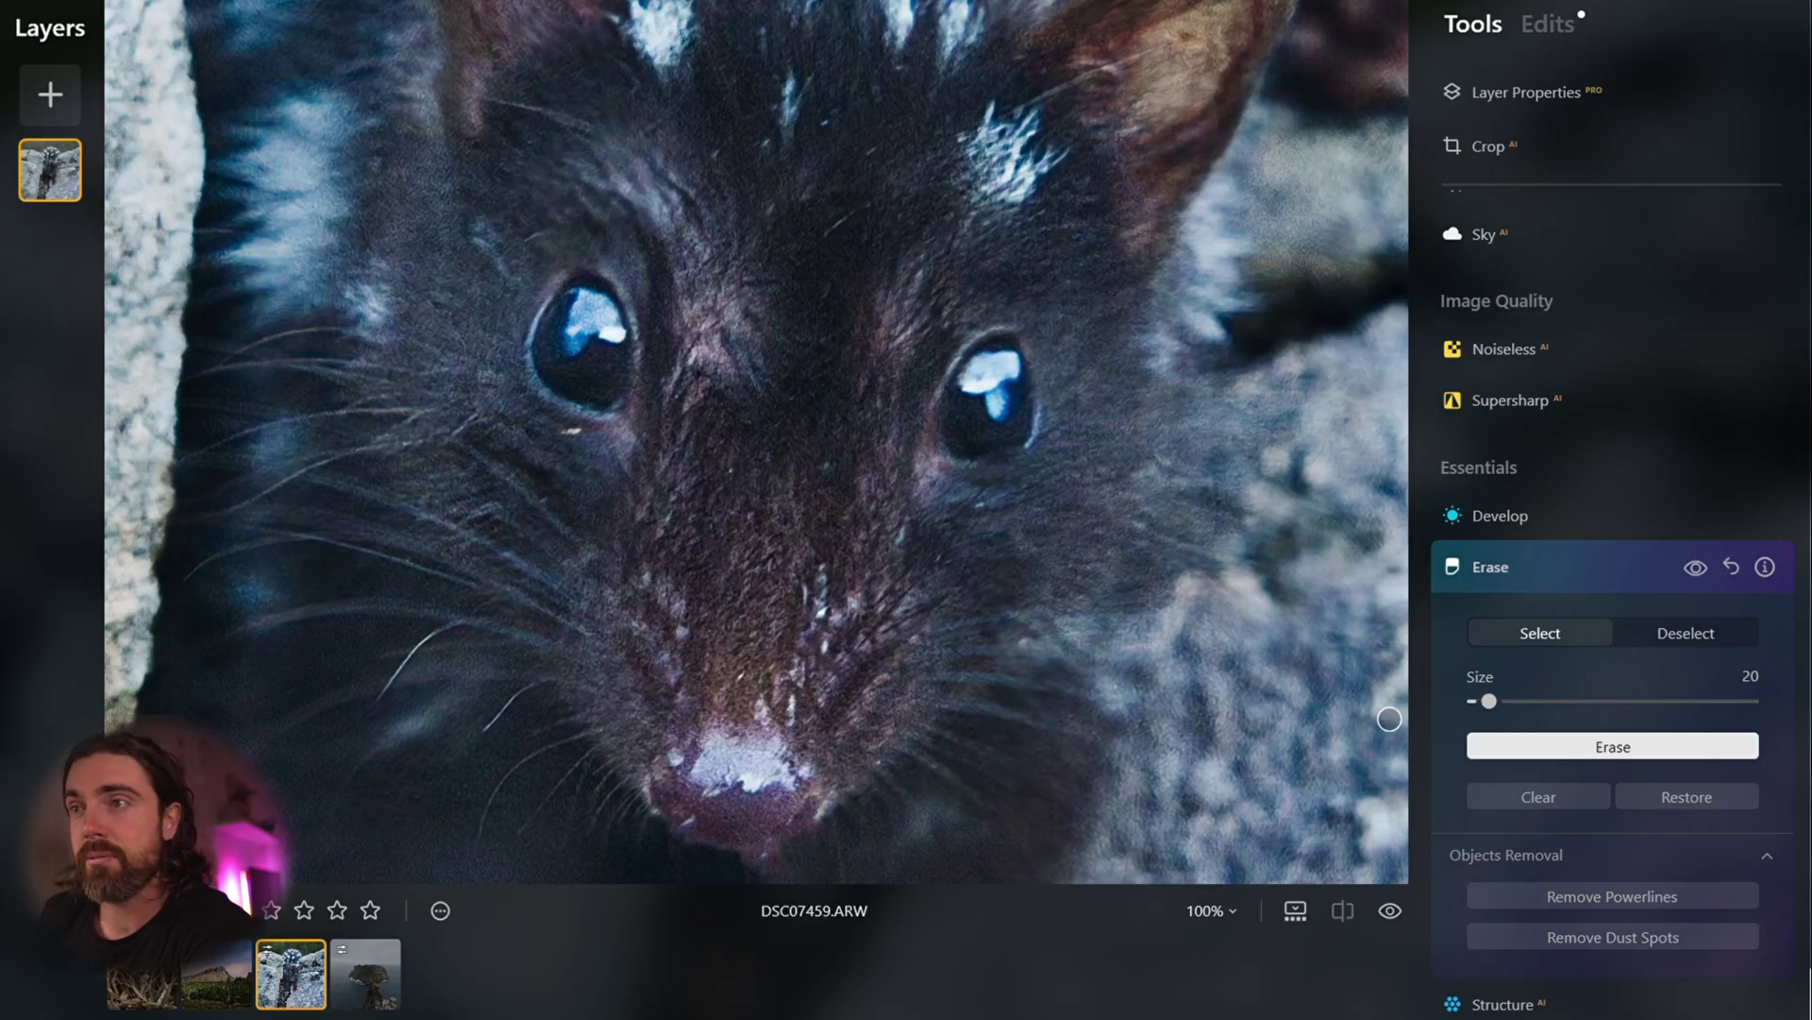
click(1609, 557)
click(854, 462)
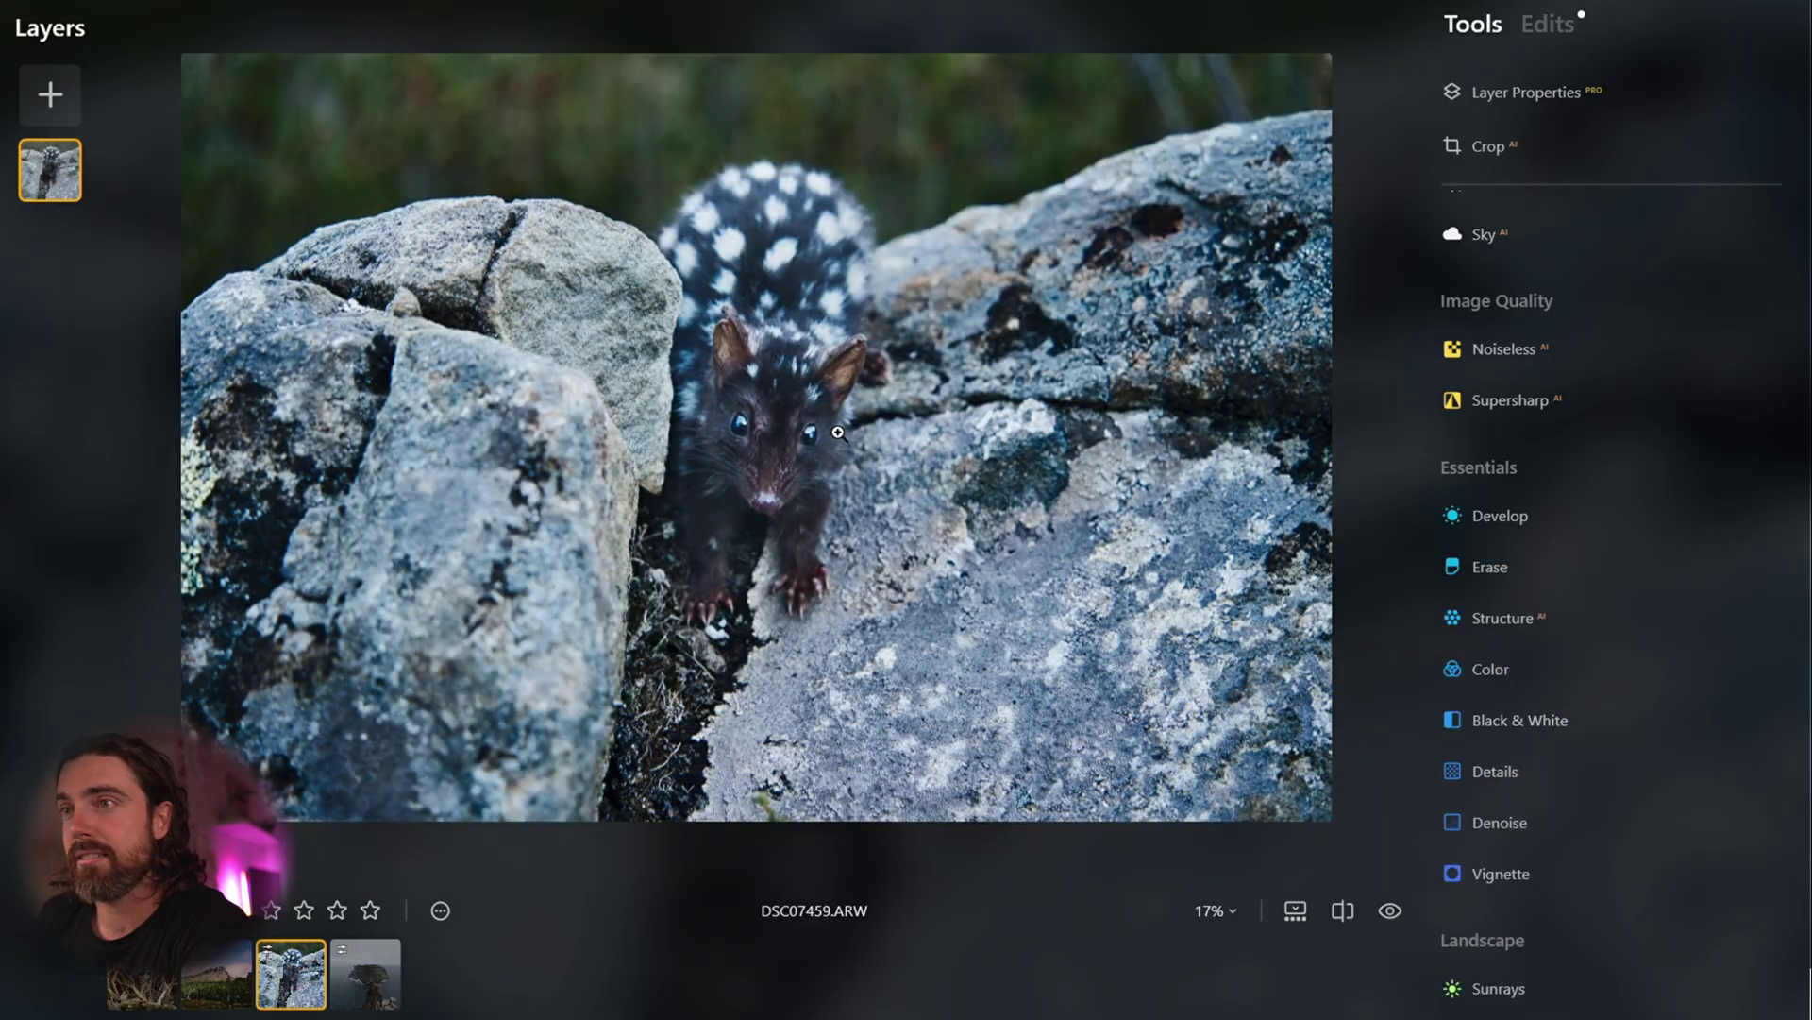